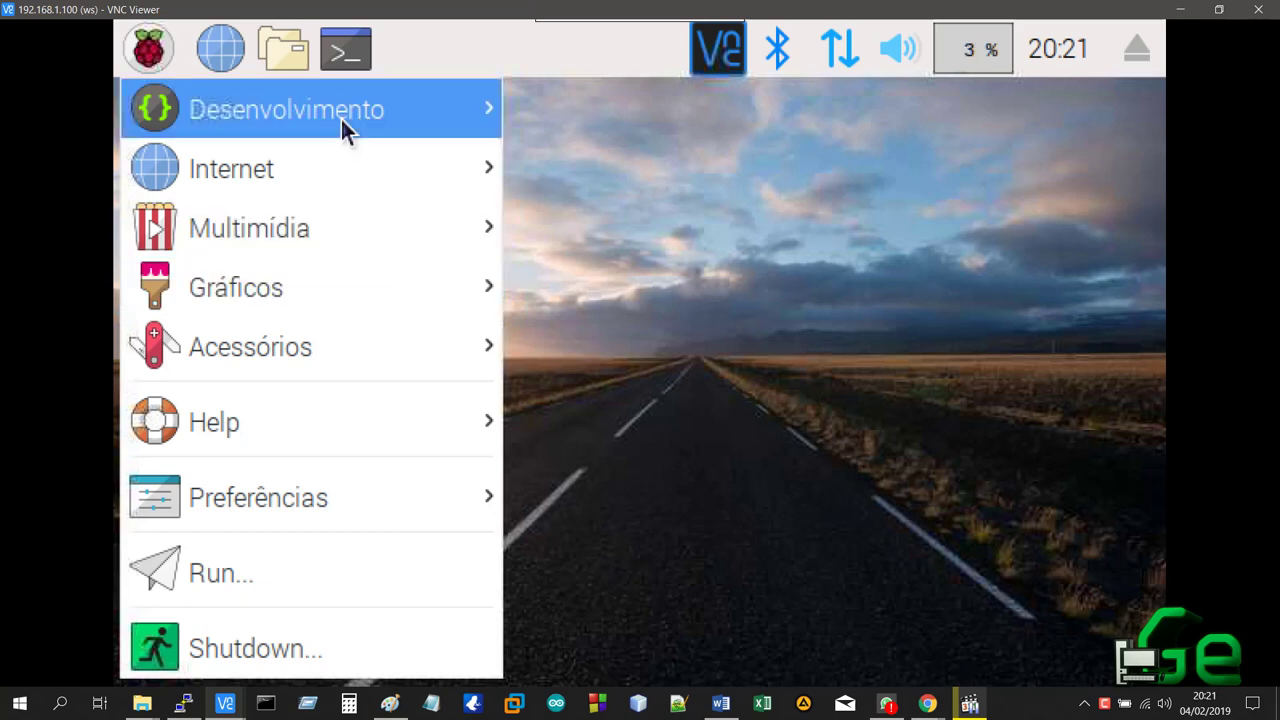
Launch the Main Menu Editor from the Raspberry Pi's Preferências category.
mouse_move(340, 116)
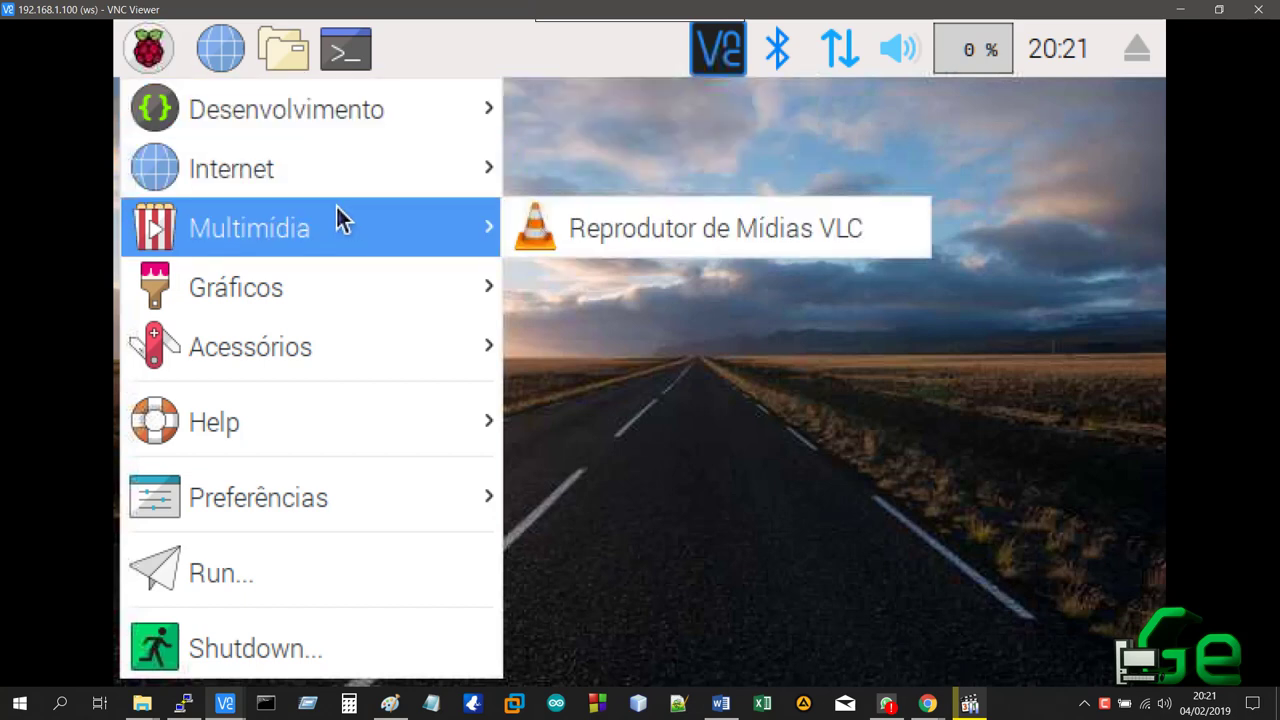
mouse_move(333, 178)
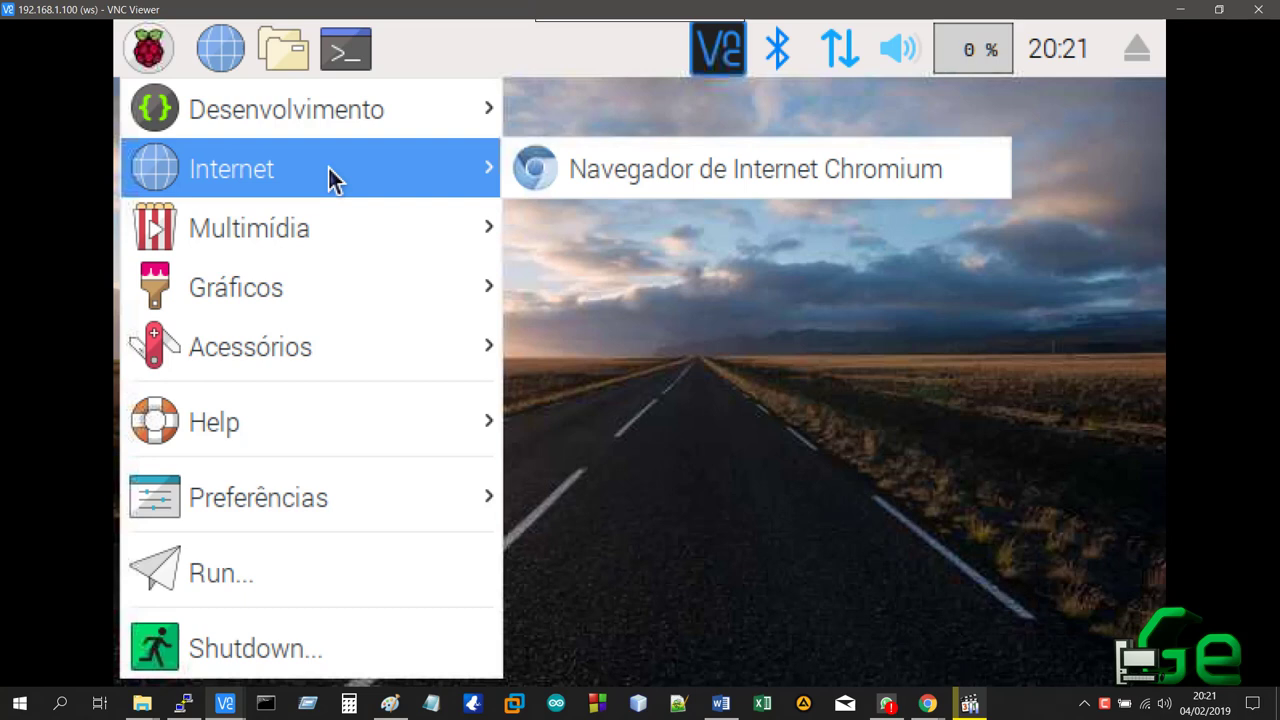
mouse_move(323, 275)
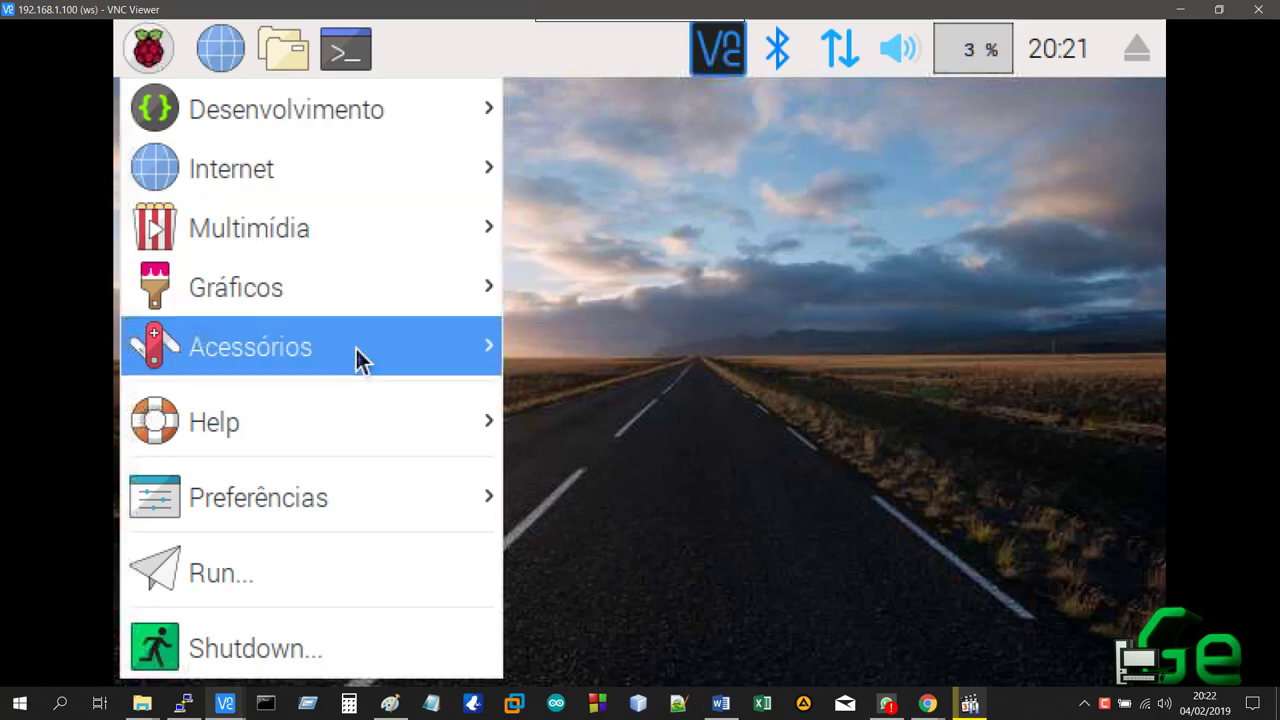
mouse_move(420, 357)
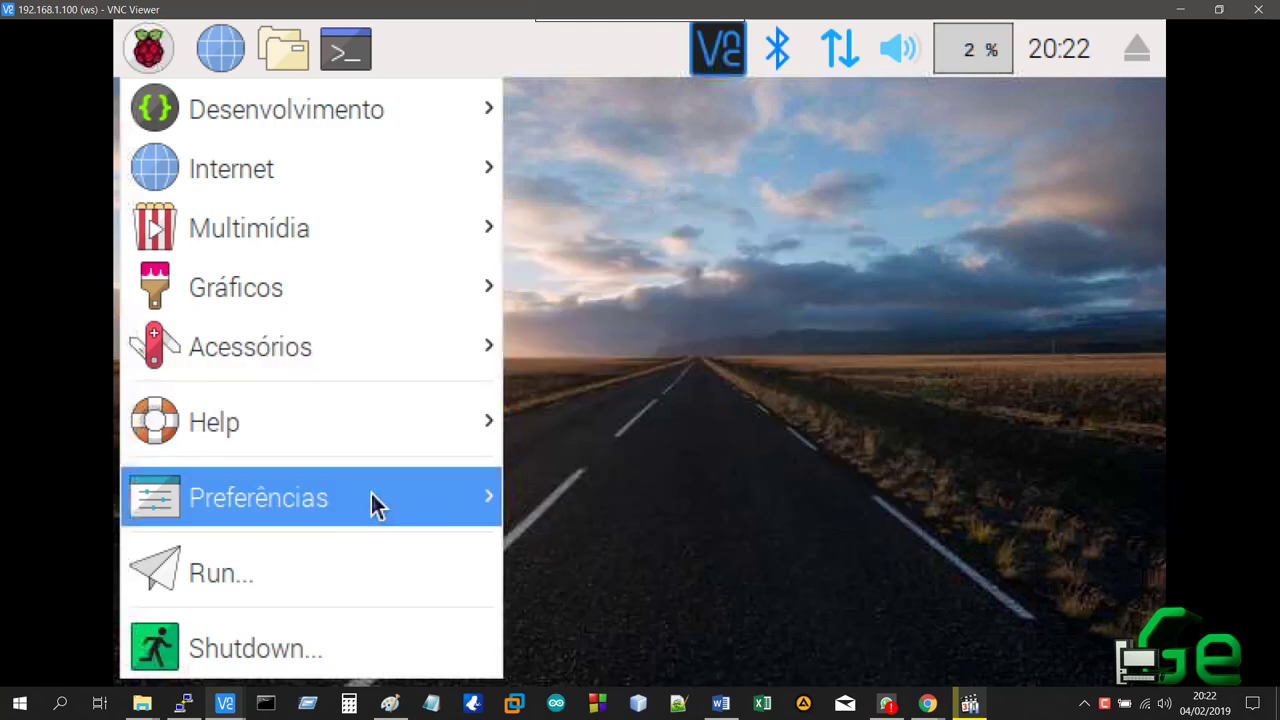
mouse_move(370, 502)
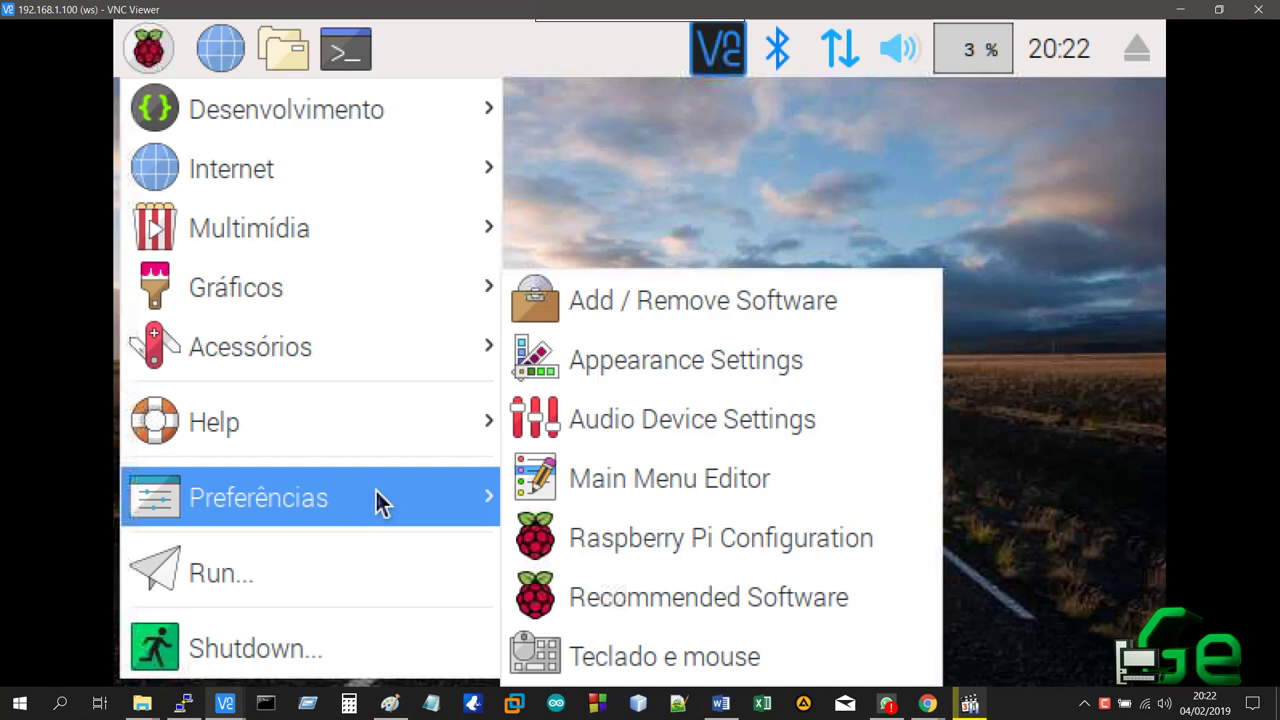
click(556, 476)
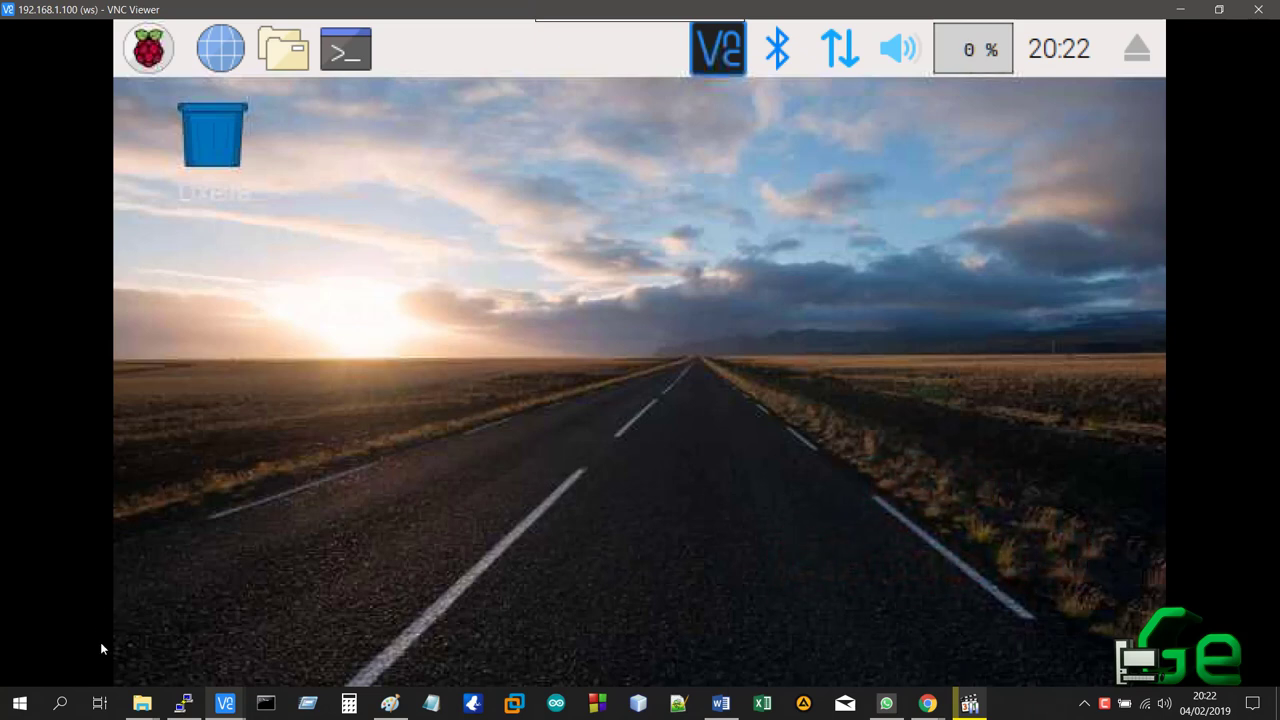
Switch to the PuTTY SSH terminal, move its window away from the desktop's trash icon, and clear its output.
click(184, 702)
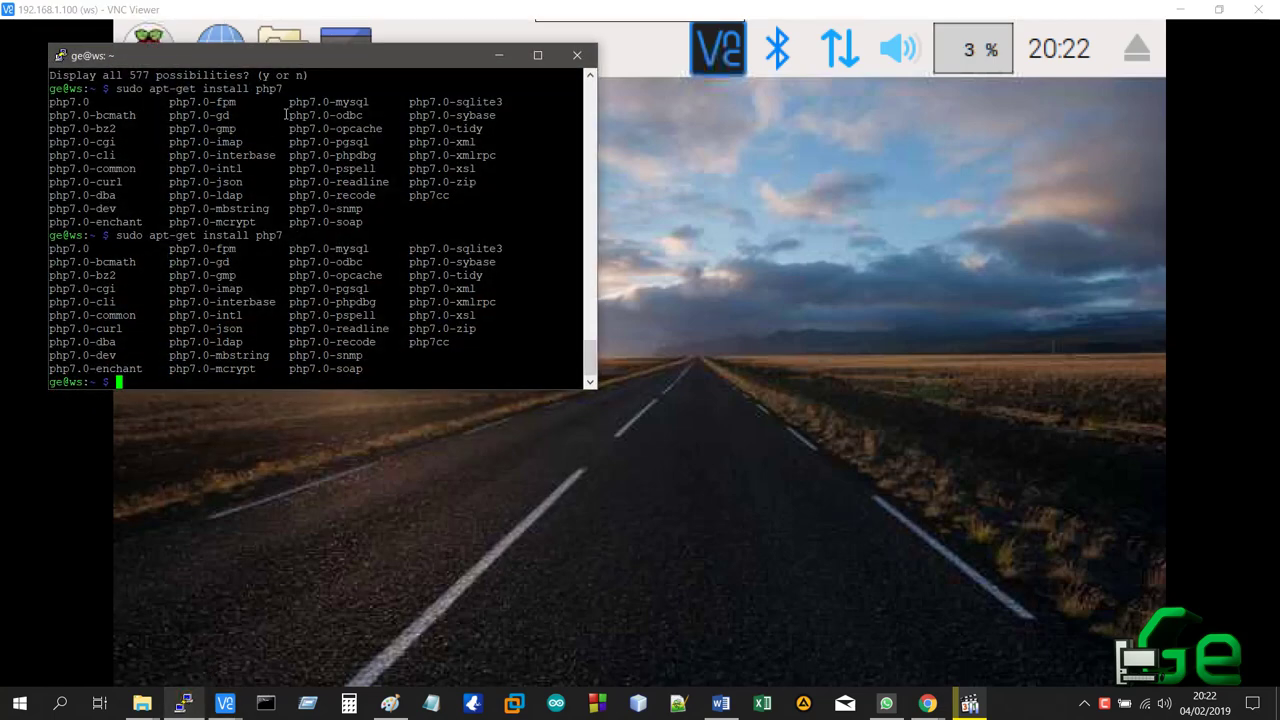
drag(334, 59, 938, 71)
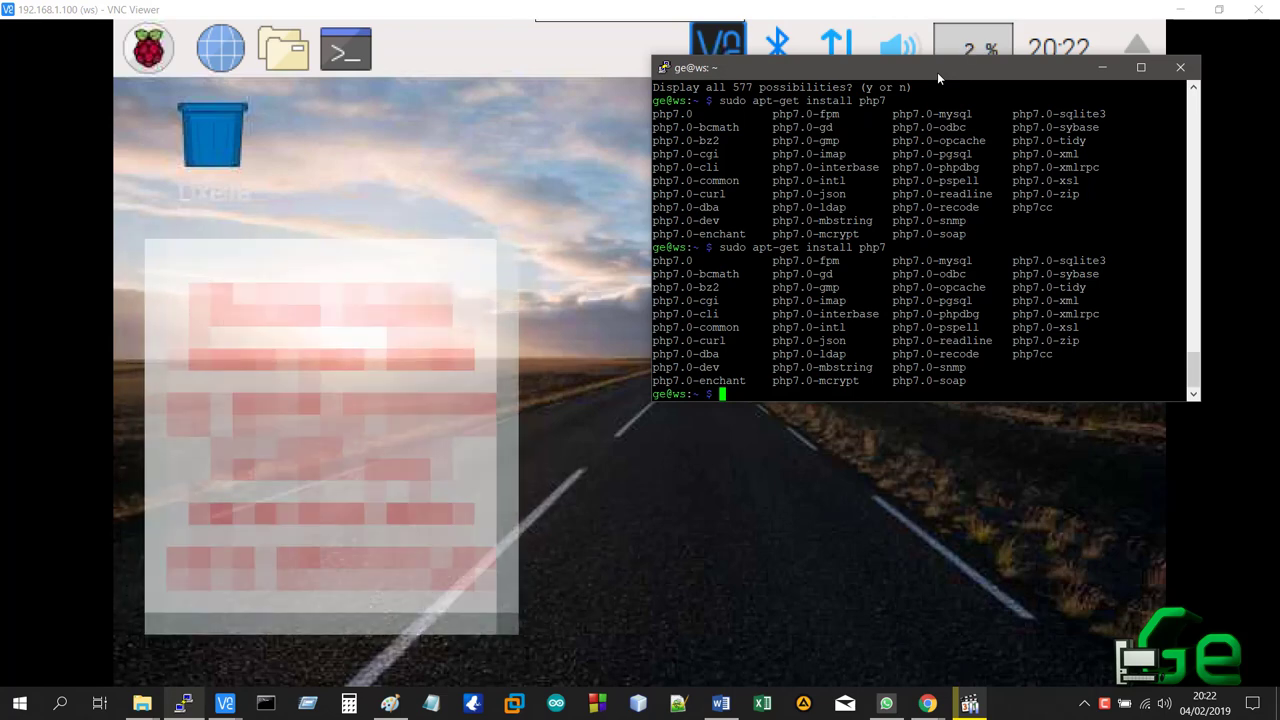
text(c)
text(lear)
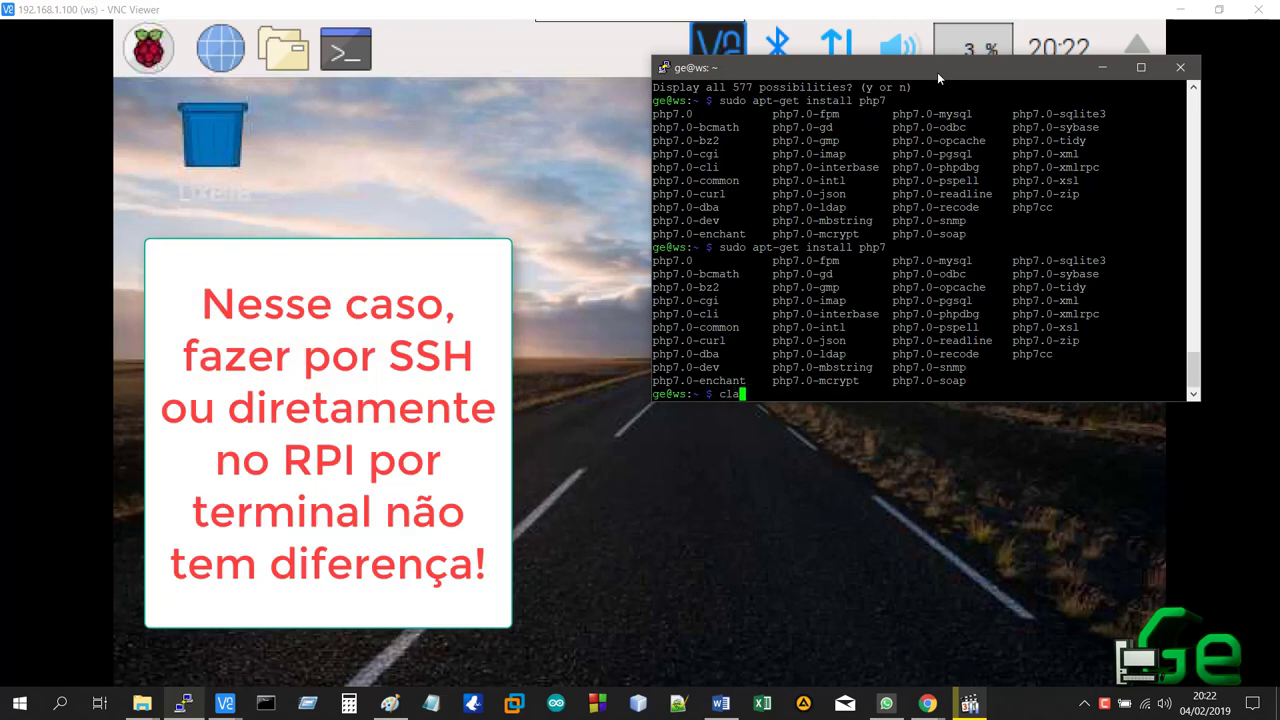
key(Return)
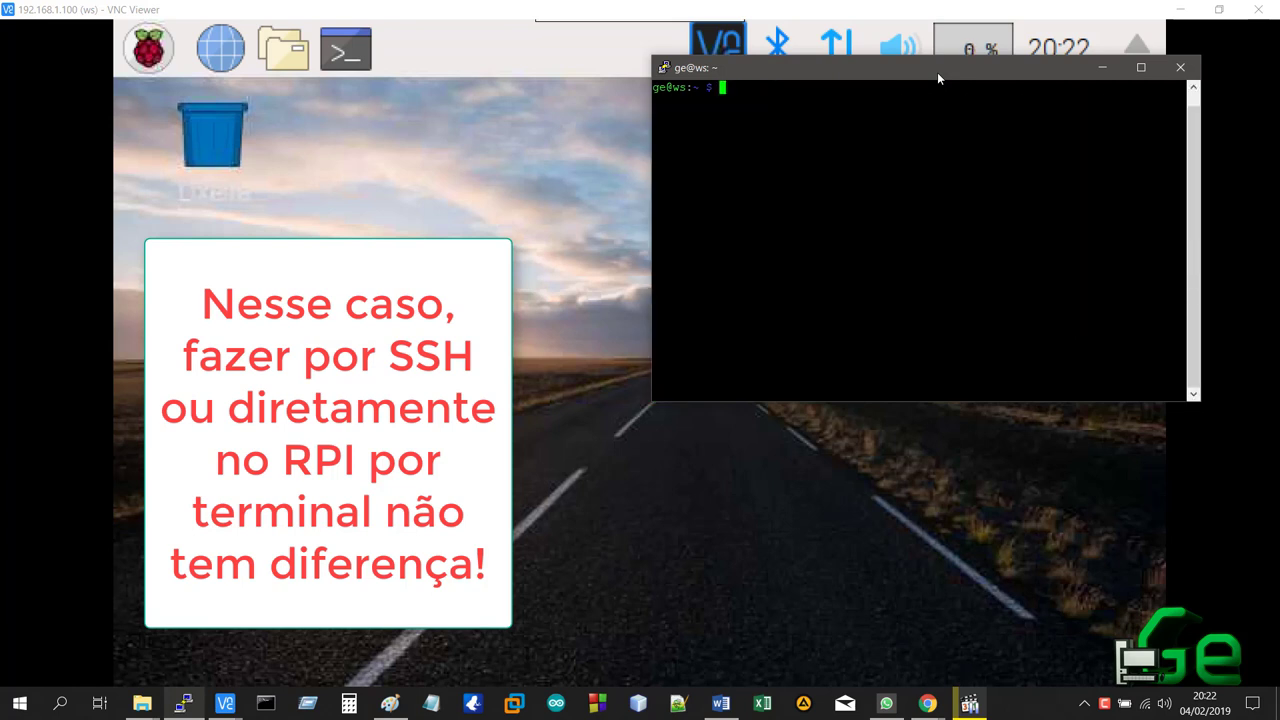
Start writing the command sudo apt-get install at the terminal prompt, without running it.
text(sudo )
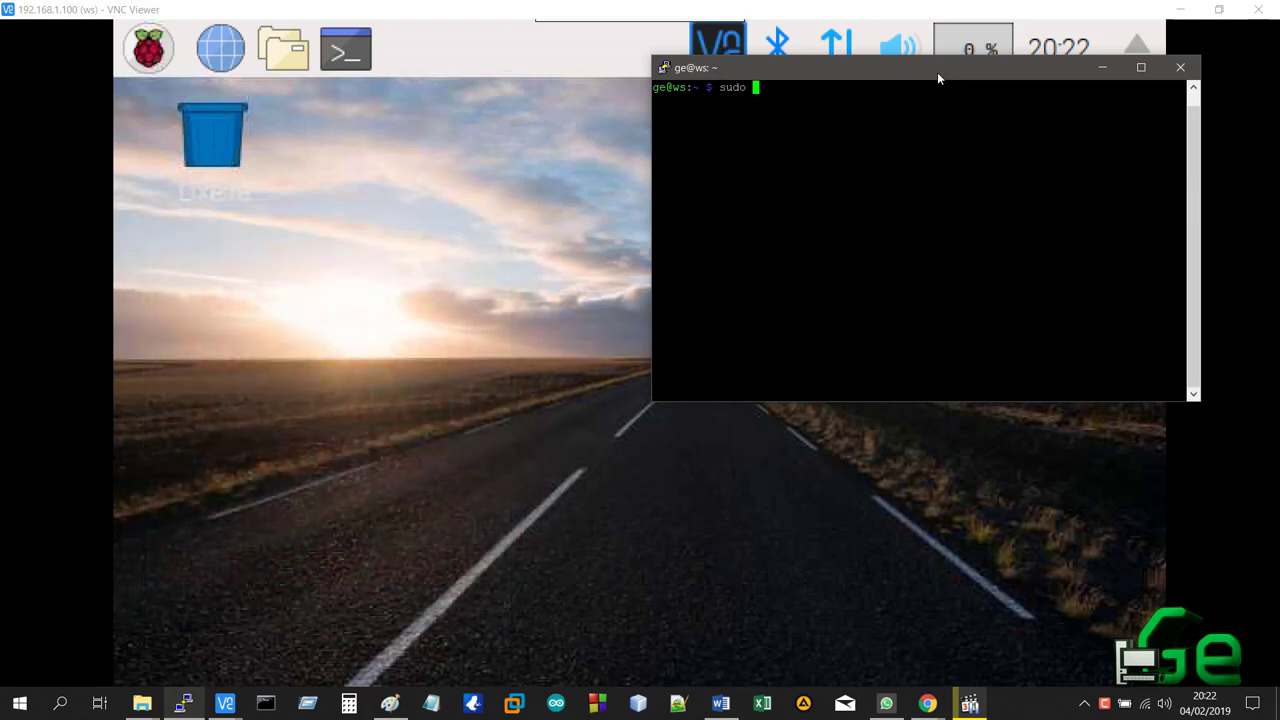
text(apt-get)
text( install)
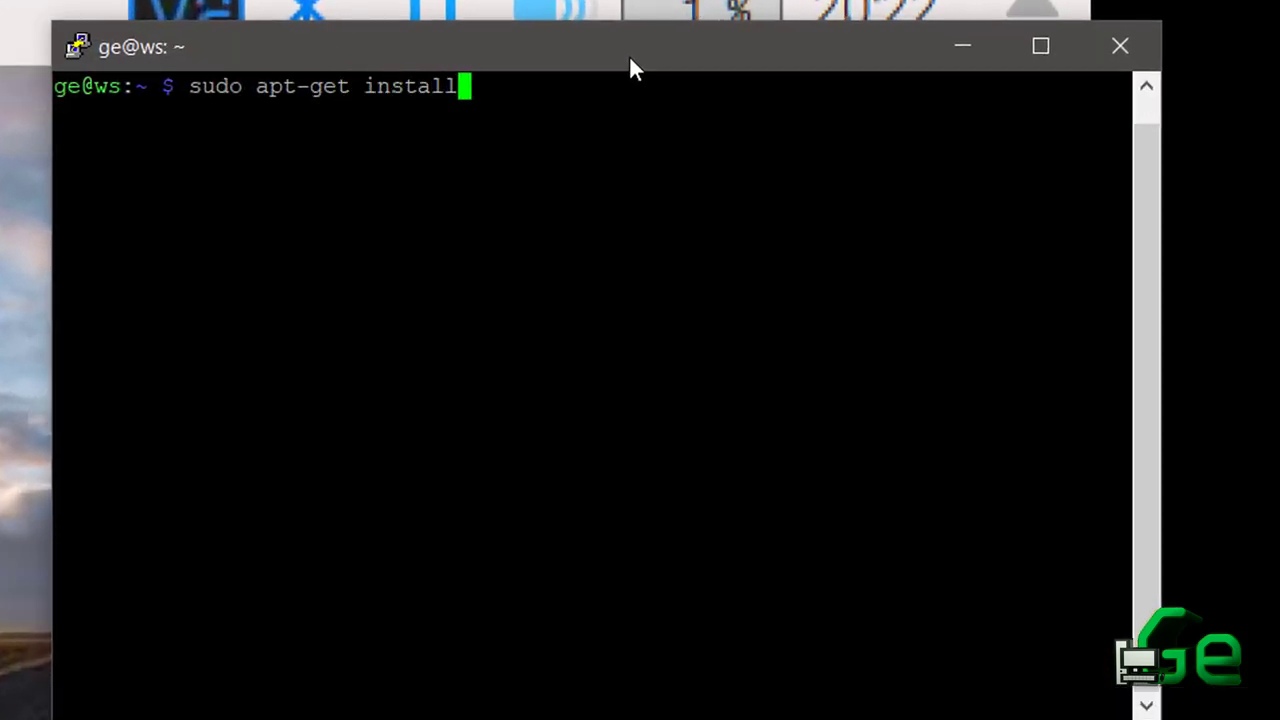
Replace install with remove in the unexecuted apt-get command.
key(BackSpace)
key(BackSpace)
key(BackSpace)
key(BackSpace)
key(BackSpace)
key(BackSpace)
key(BackSpace)
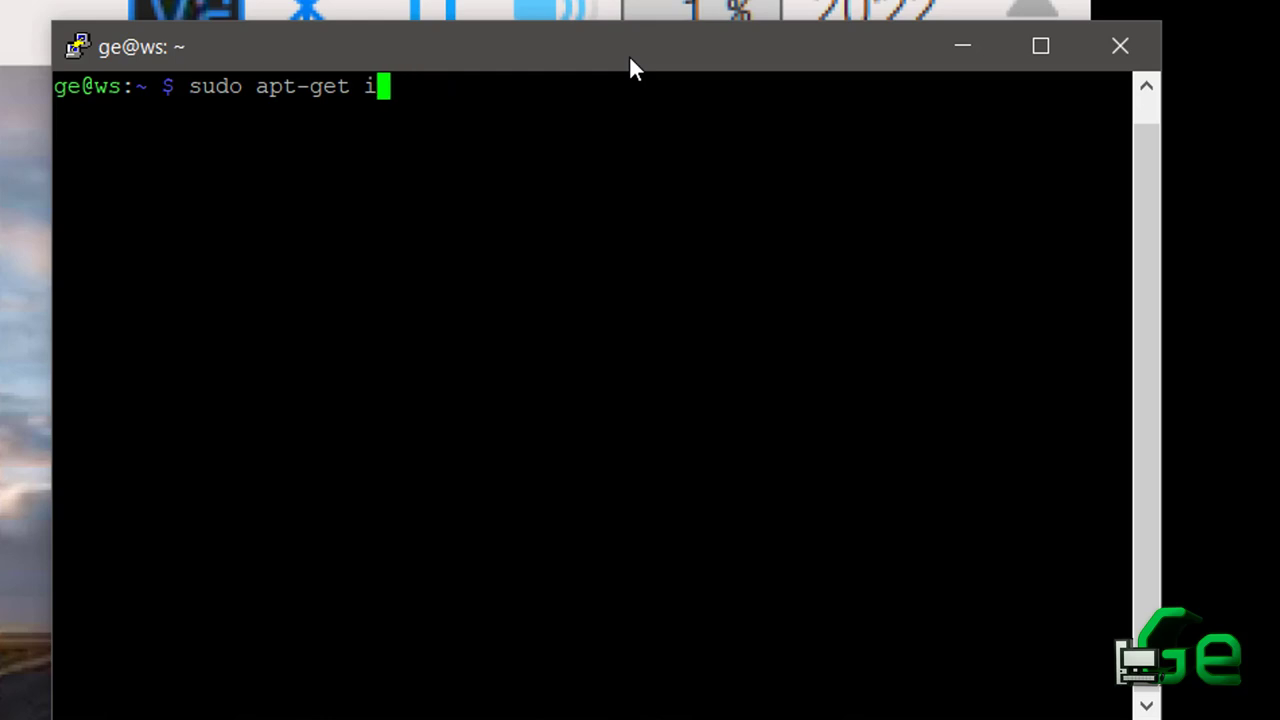
text(remove)
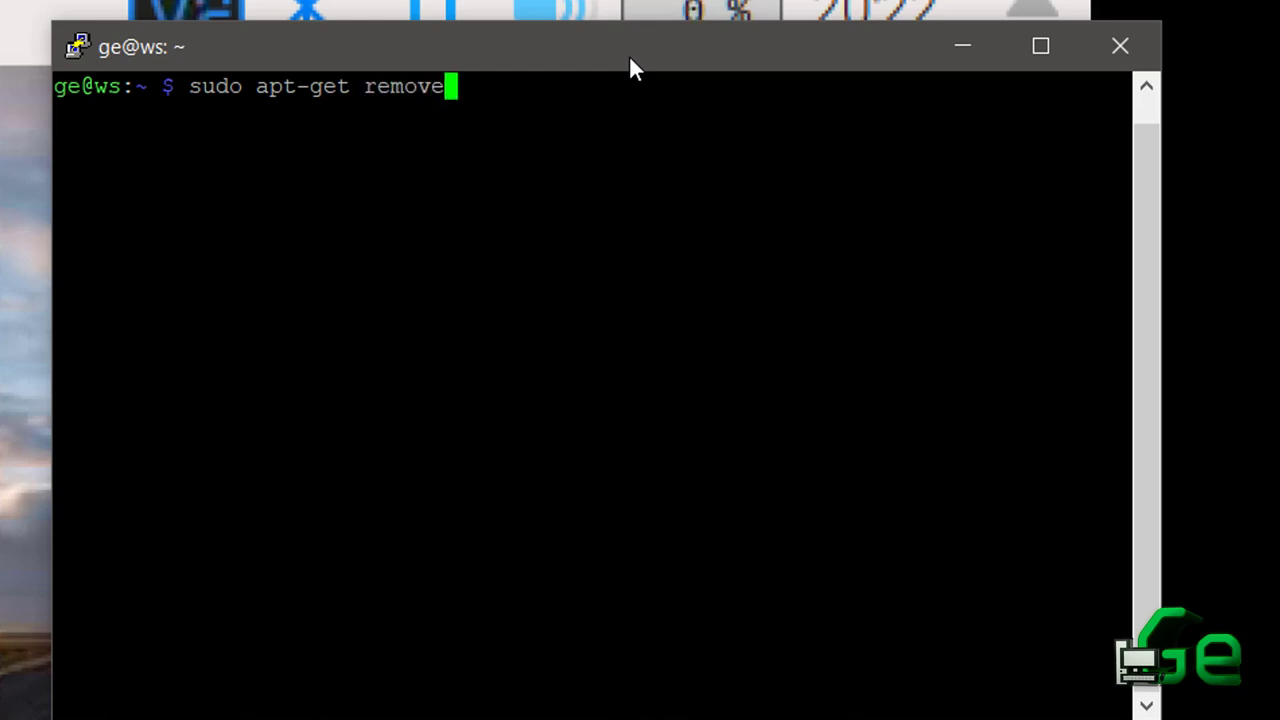
Replace remove with purge in the unexecuted apt-get command.
key(BackSpace)
key(BackSpace)
key(BackSpace)
key(BackSpace)
key(BackSpace)
key(BackSpace)
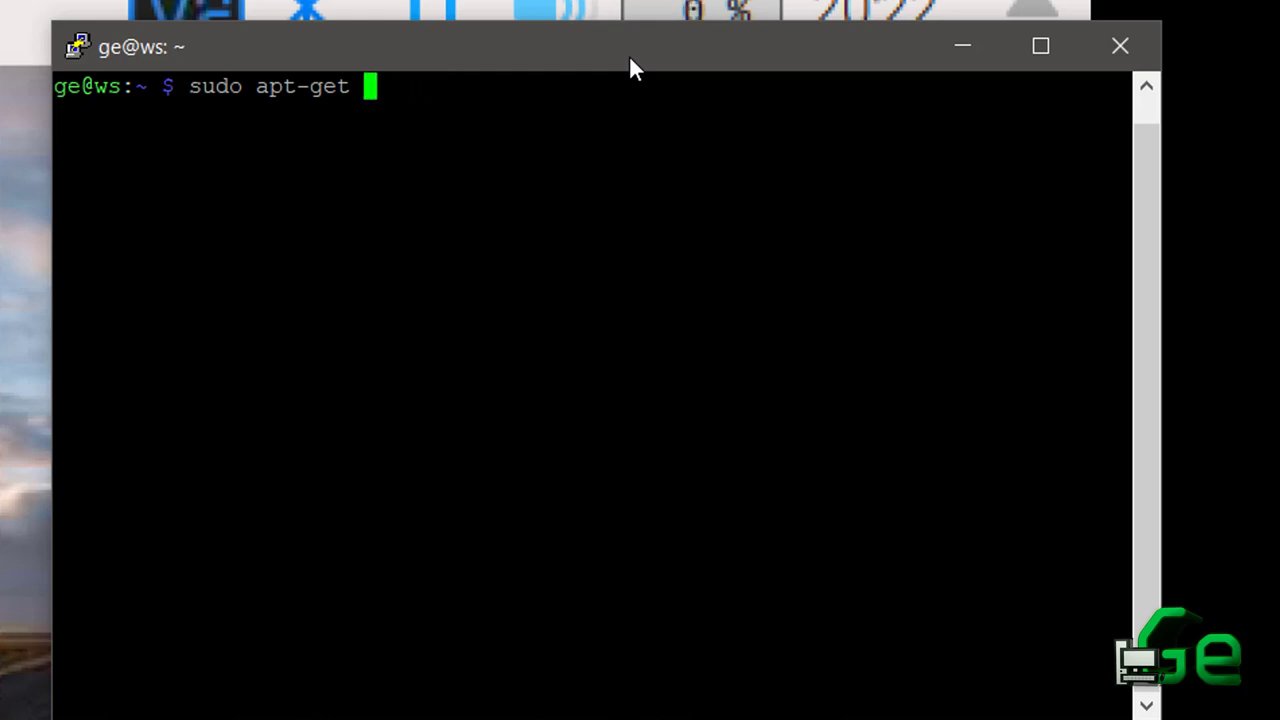
text(purge)
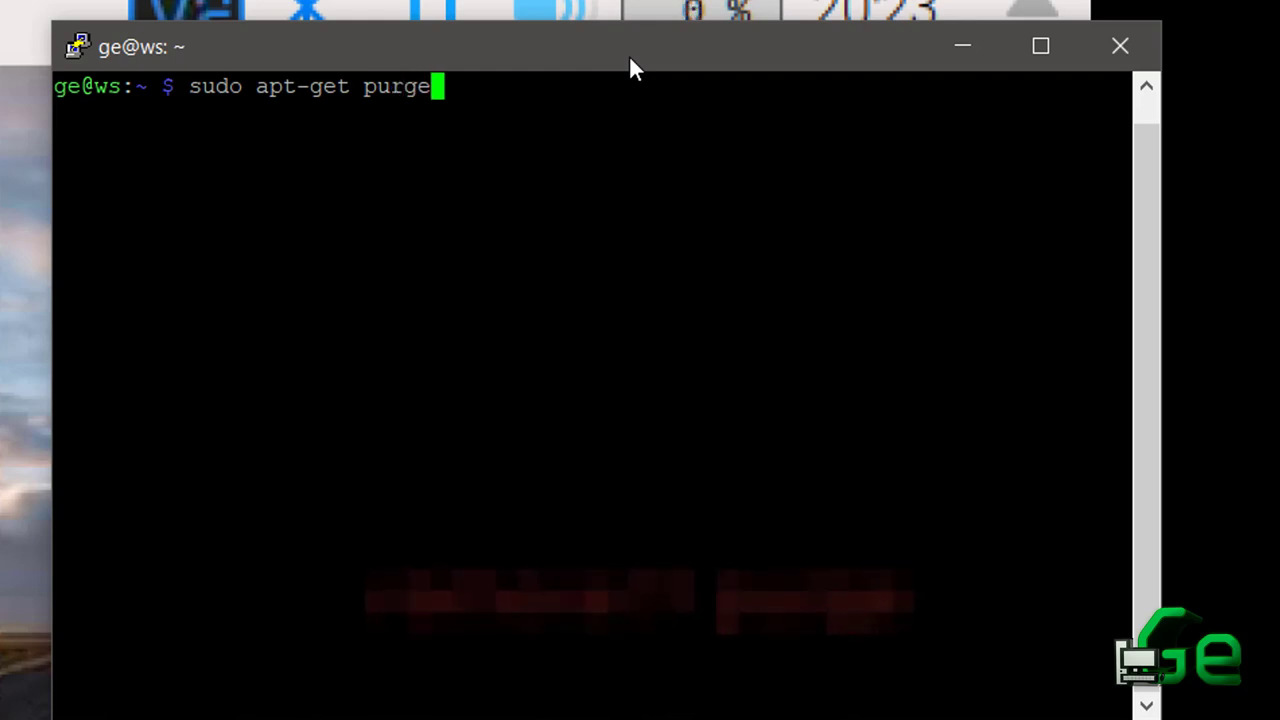
Put remove back in place of purge in the unexecuted apt-get command.
key(BackSpace)
key(BackSpace)
key(BackSpace)
key(BackSpace)
key(BackSpace)
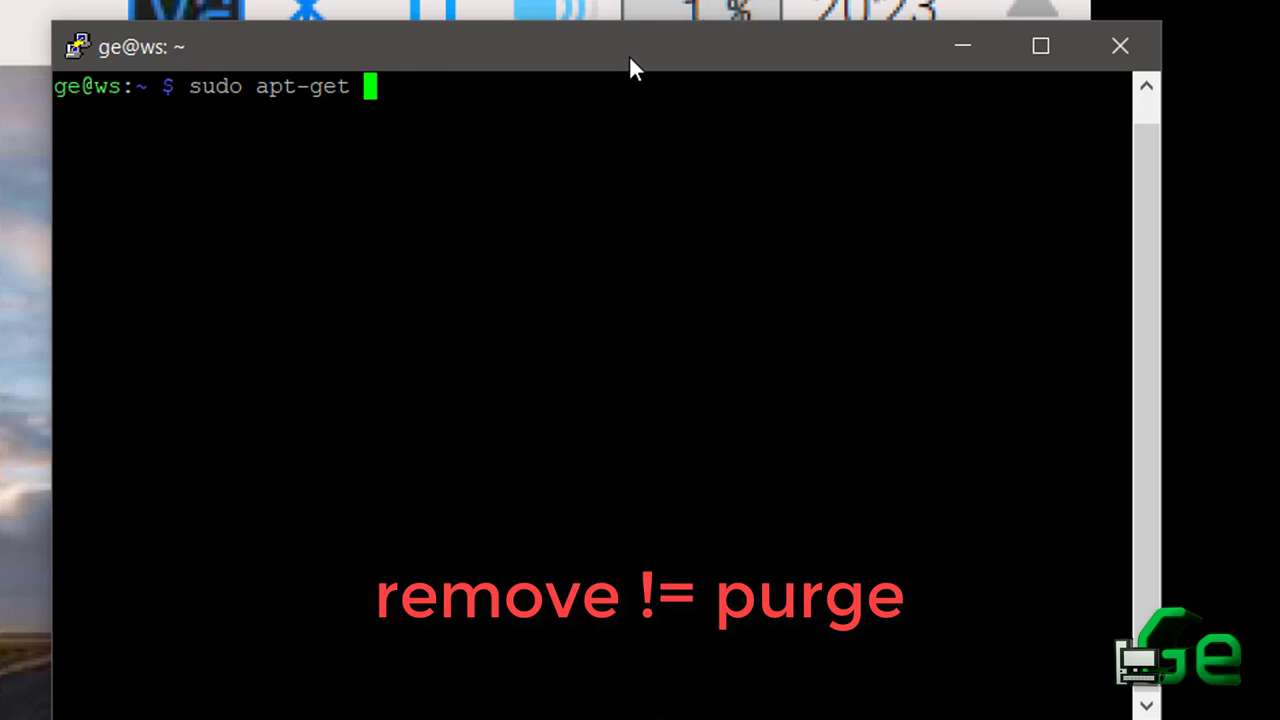
text(remove)
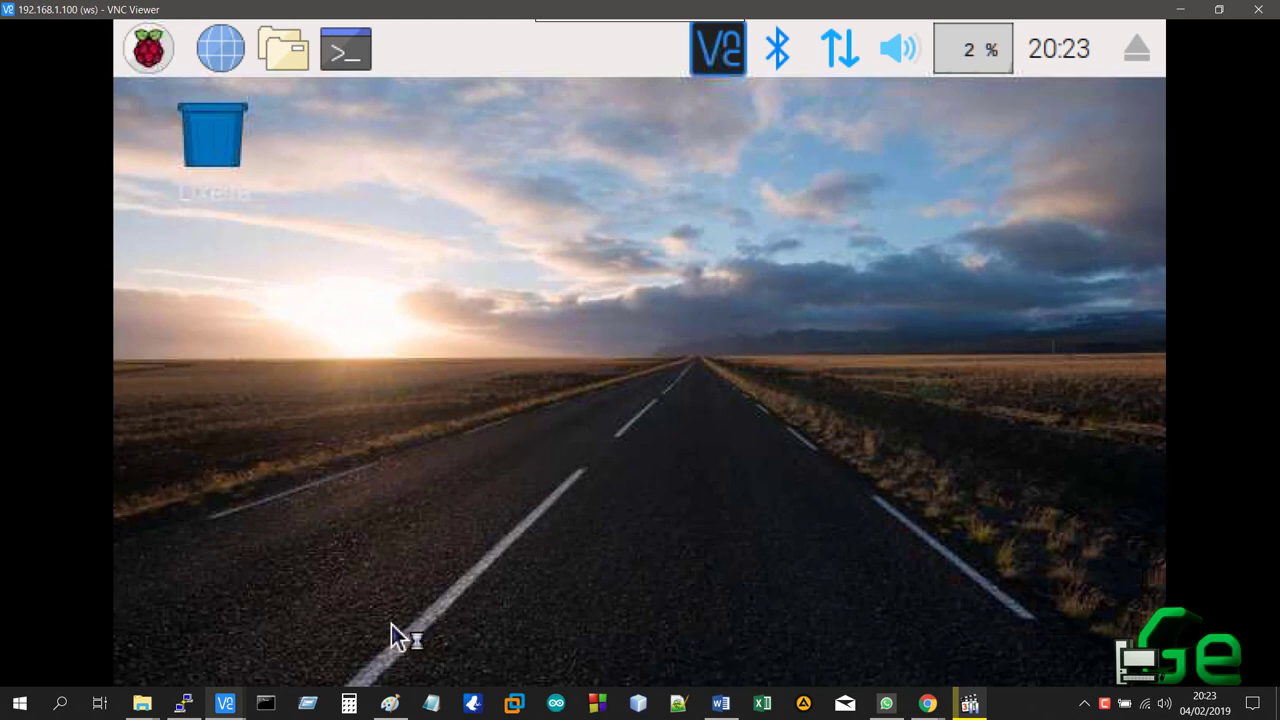
Return to the PuTTY terminal and change the pending command to sudo apt-get purge.
click(183, 703)
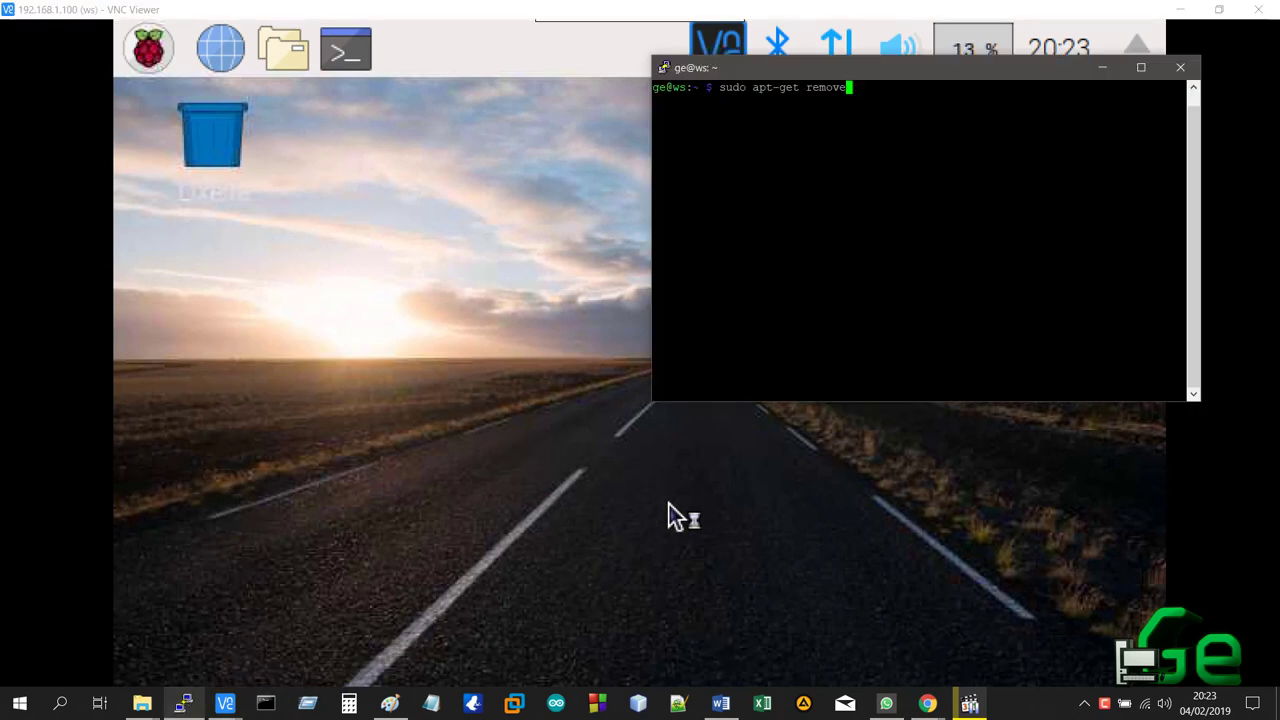
key(BackSpace)
key(BackSpace)
key(BackSpace)
key(BackSpace)
key(BackSpace)
key(BackSpace)
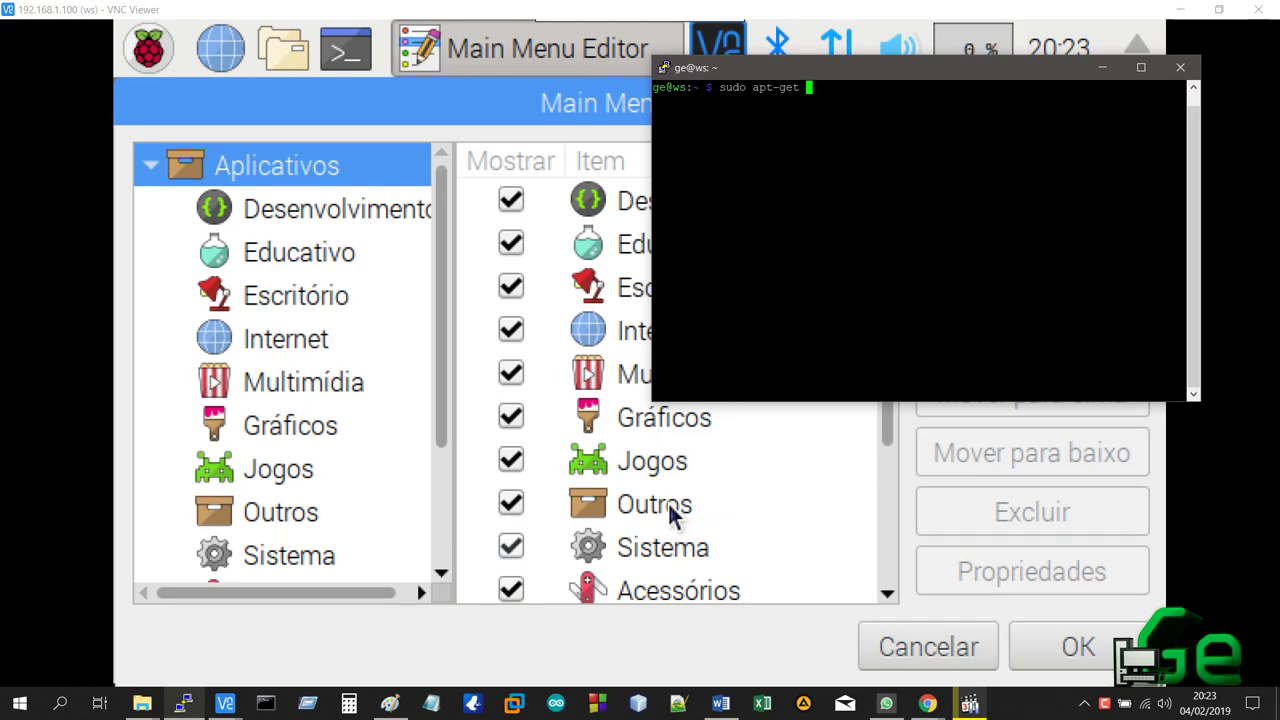
text(purge)
Show the Desenvolvimento items in the Main Menu Editor and bring the terminal back, shifted off the item names.
click(355, 213)
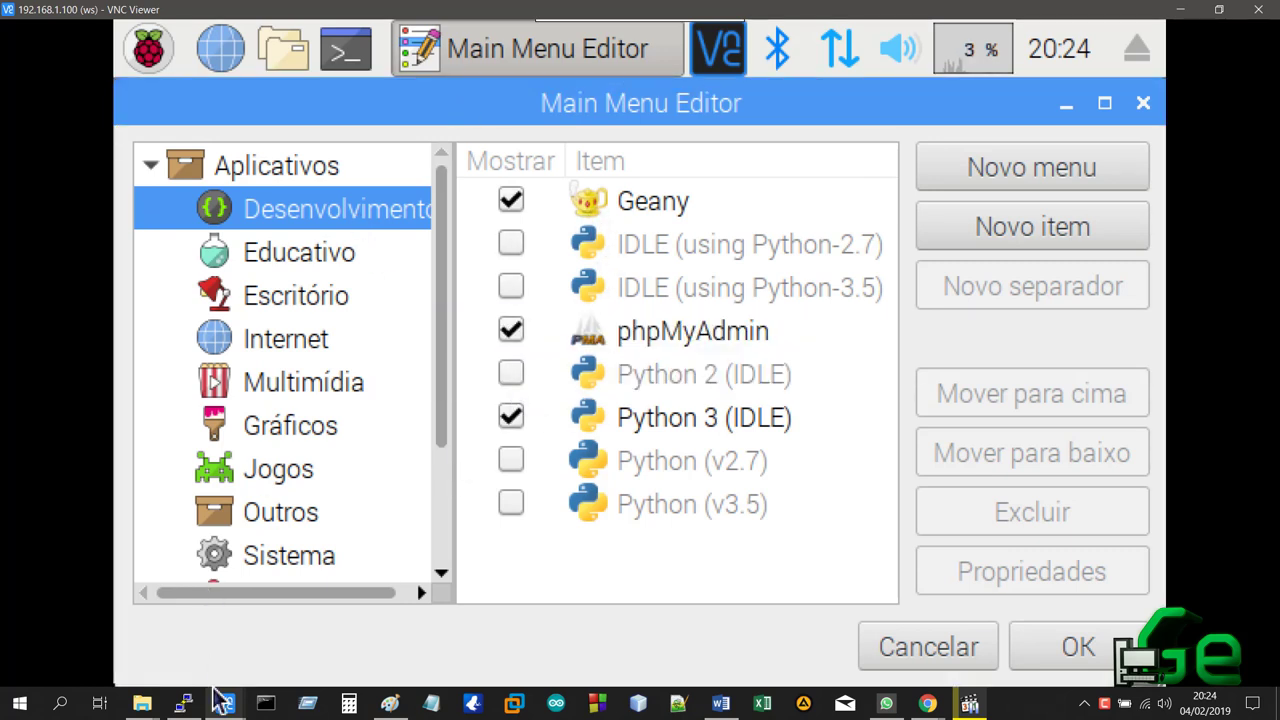
click(183, 703)
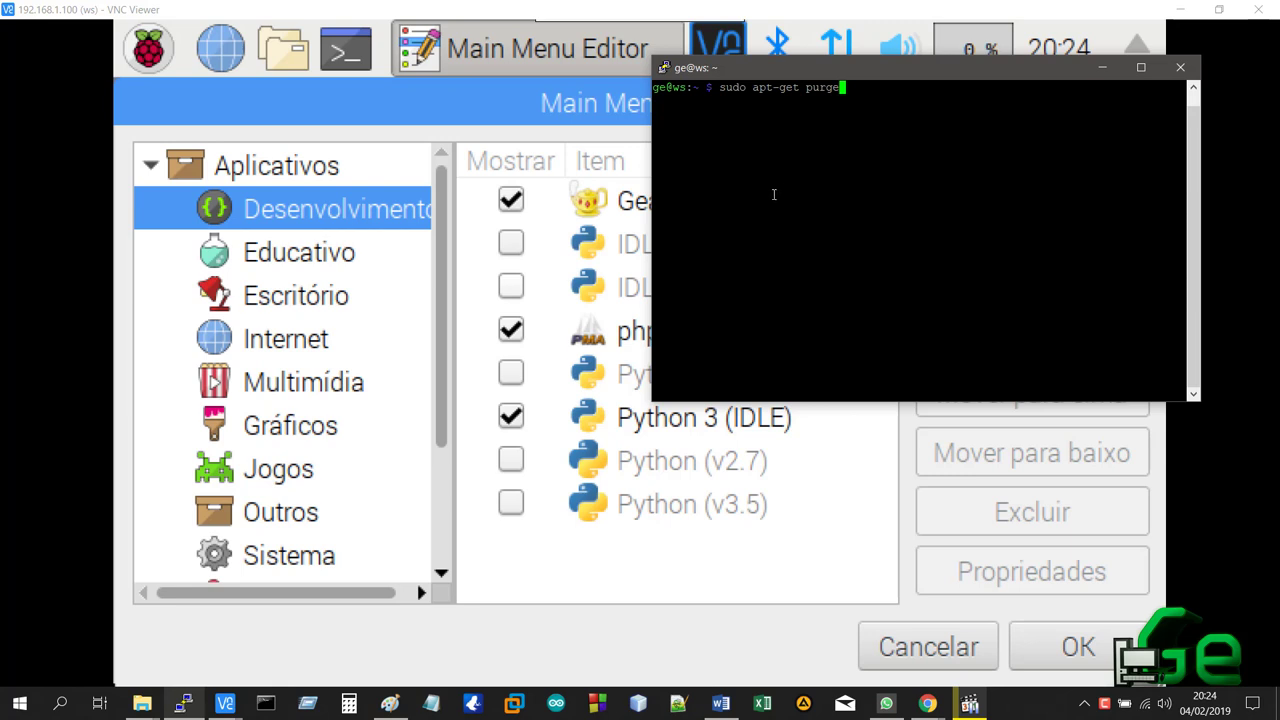
drag(809, 74, 824, 90)
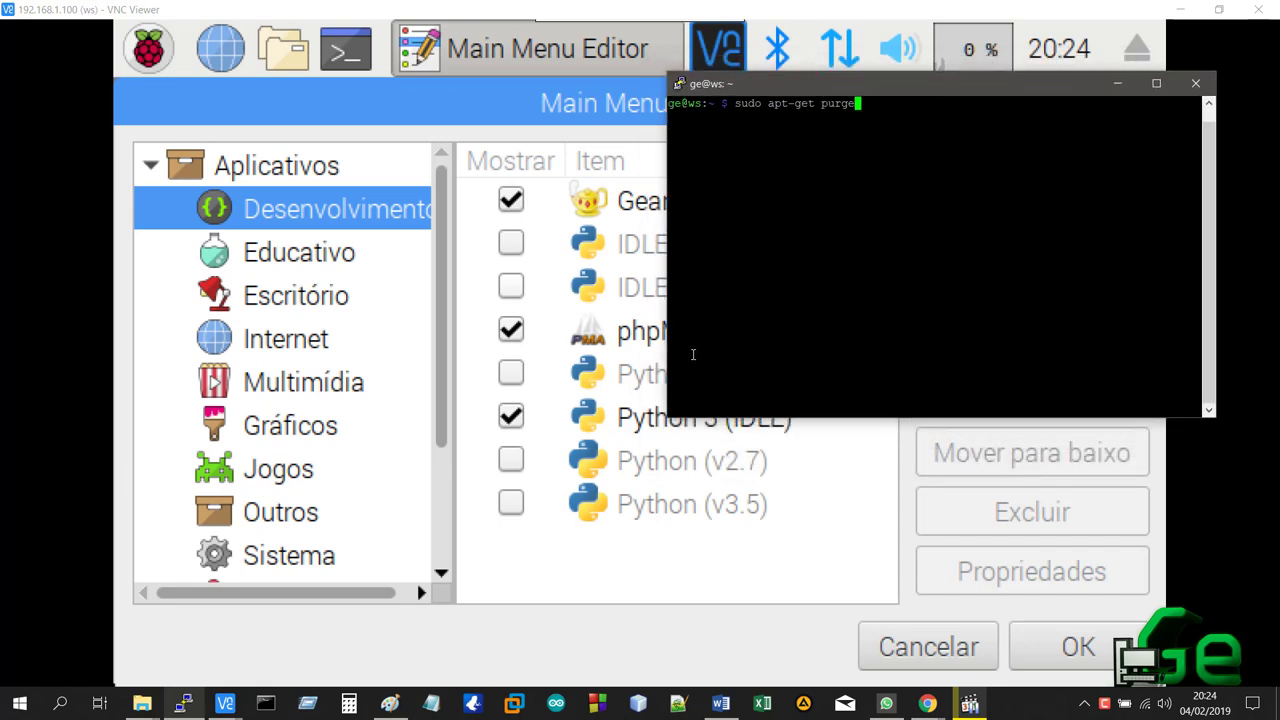
drag(800, 89, 833, 81)
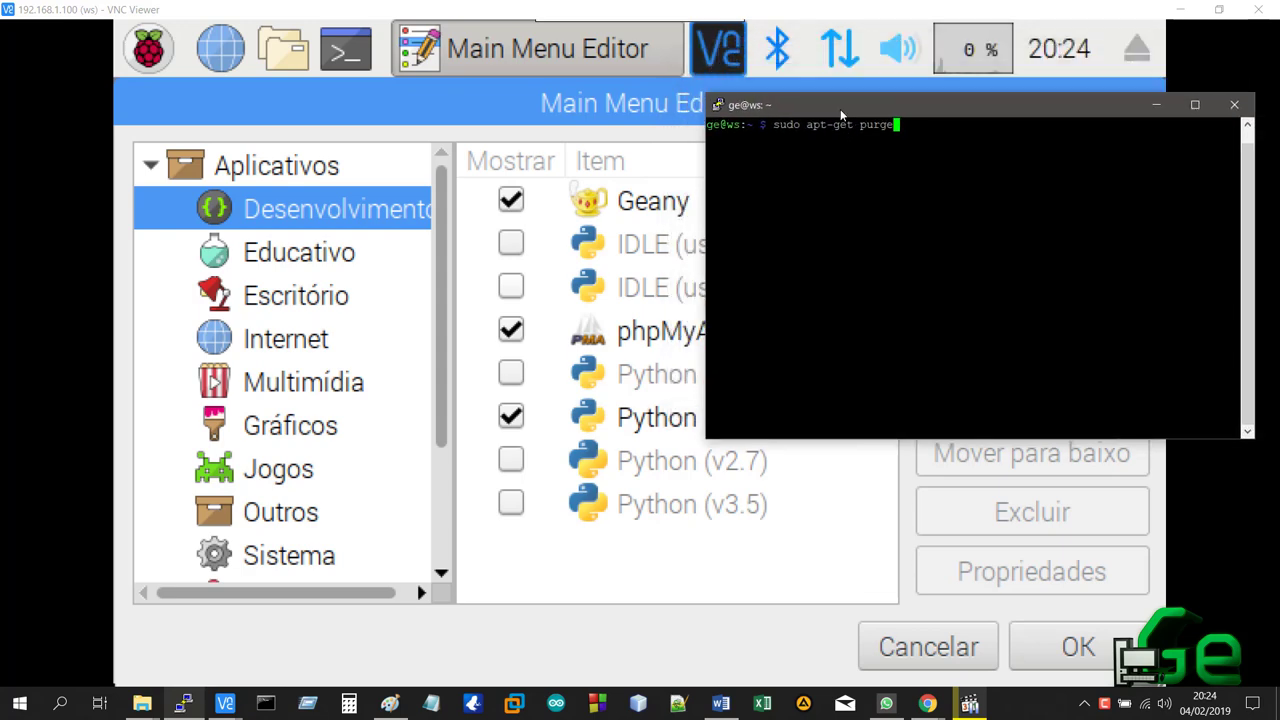
Complete the command as sudo apt-get purge geany, run it, and confirm the removal with s.
text(geany)
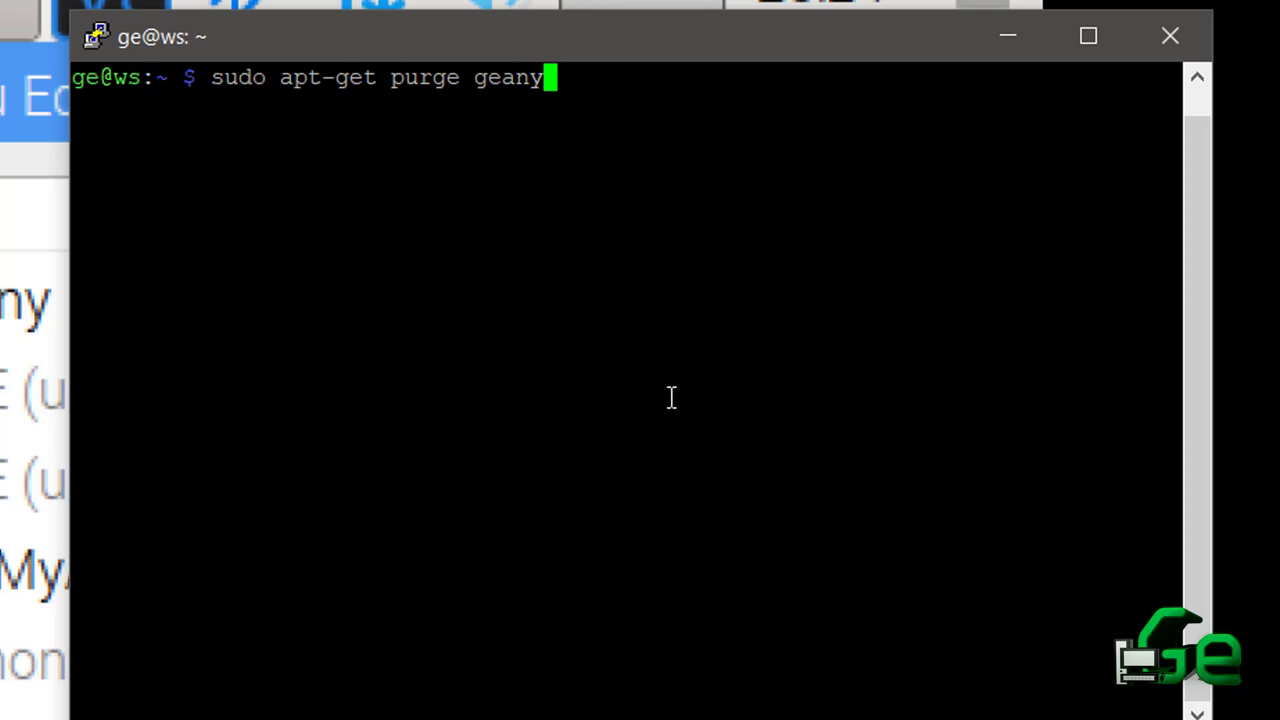
key(Return)
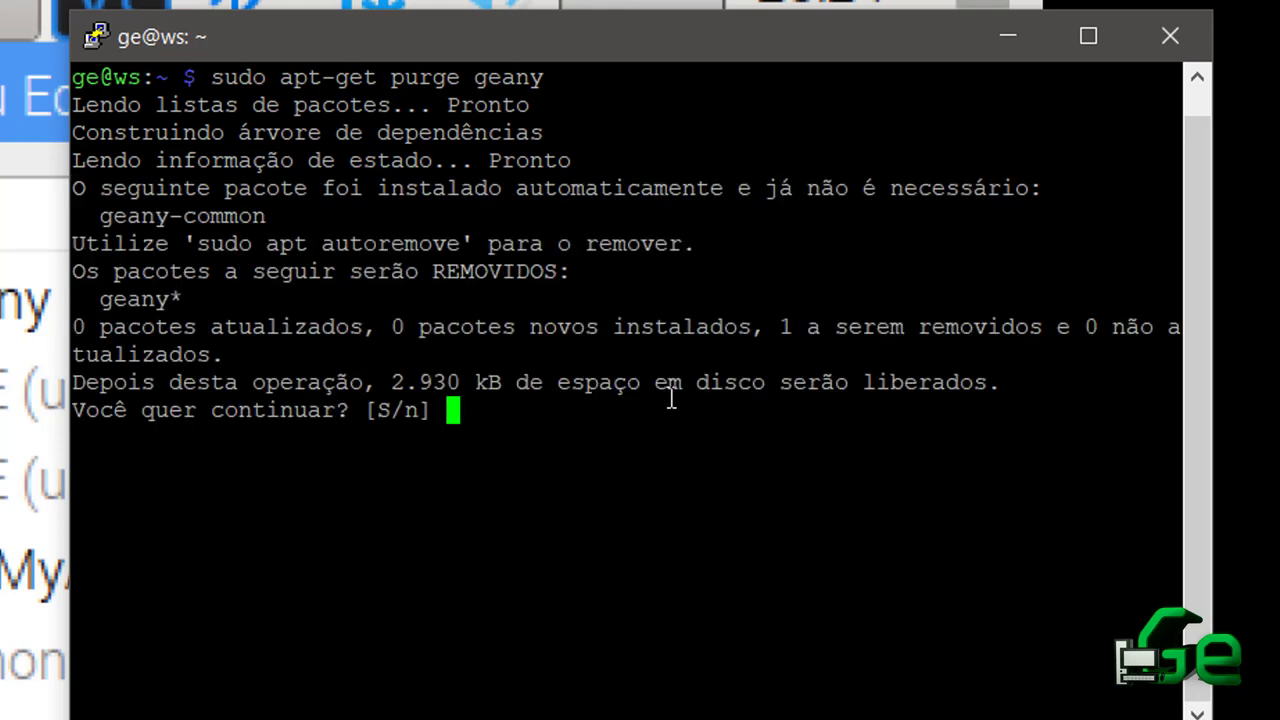
text(s)
key(Return)
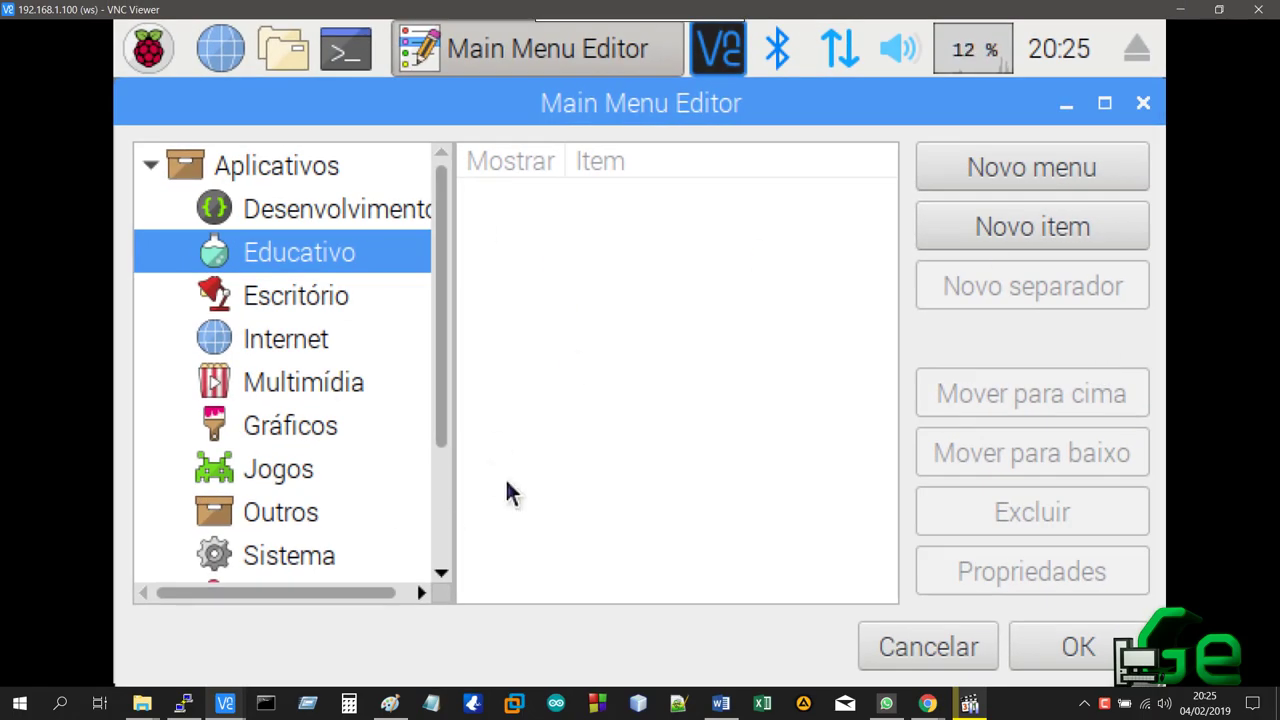
Review the category list in the Main Menu Editor and check the progress of the geany removal in the terminal.
click(437, 461)
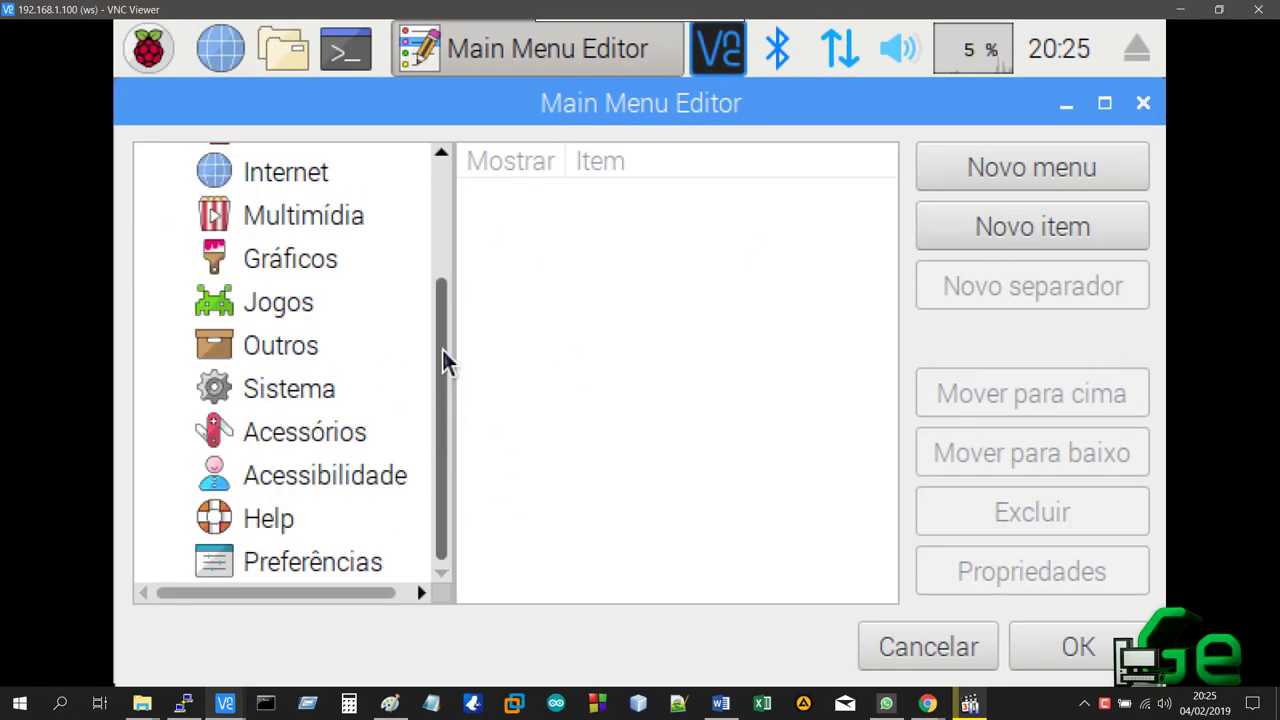
click(438, 219)
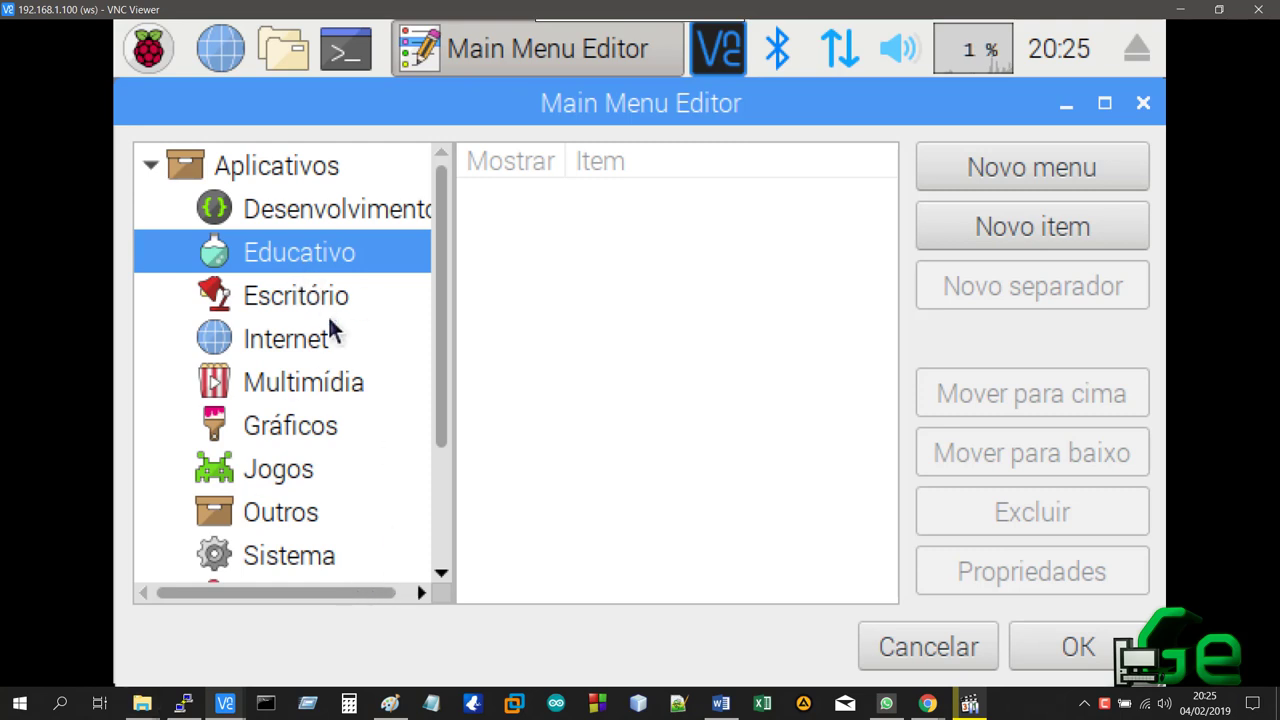
click(186, 705)
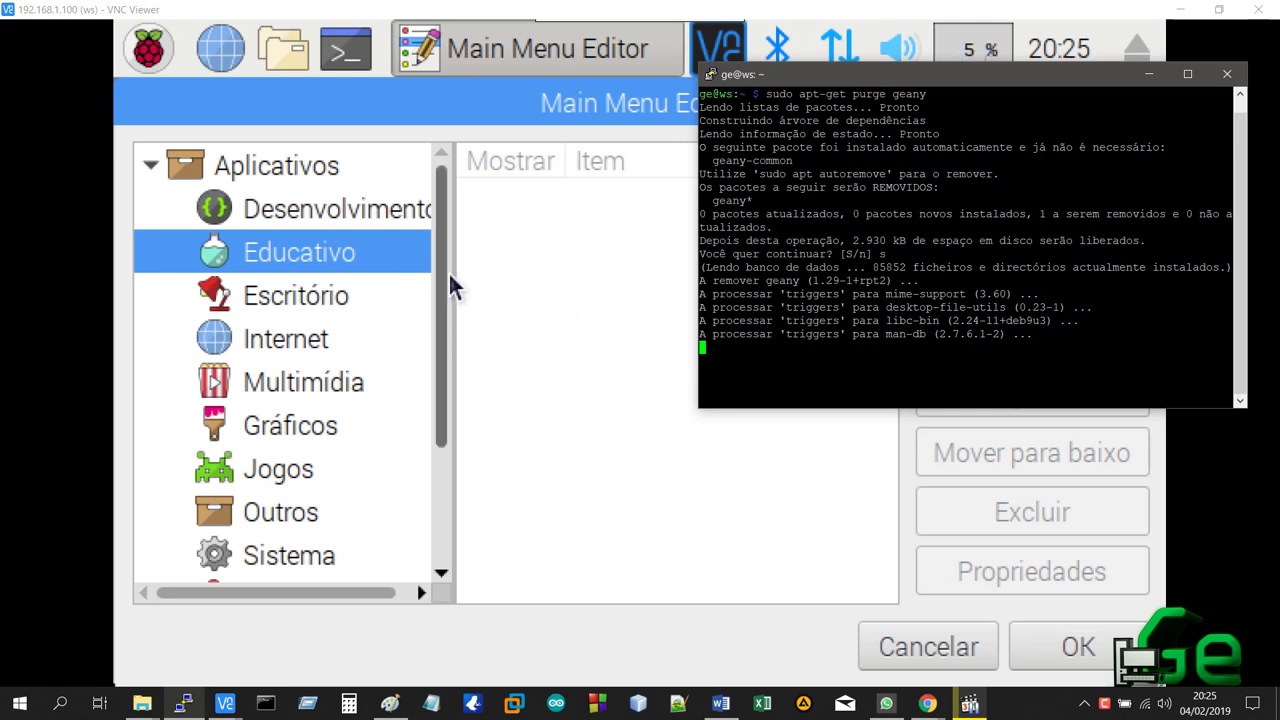
double_click(718, 348)
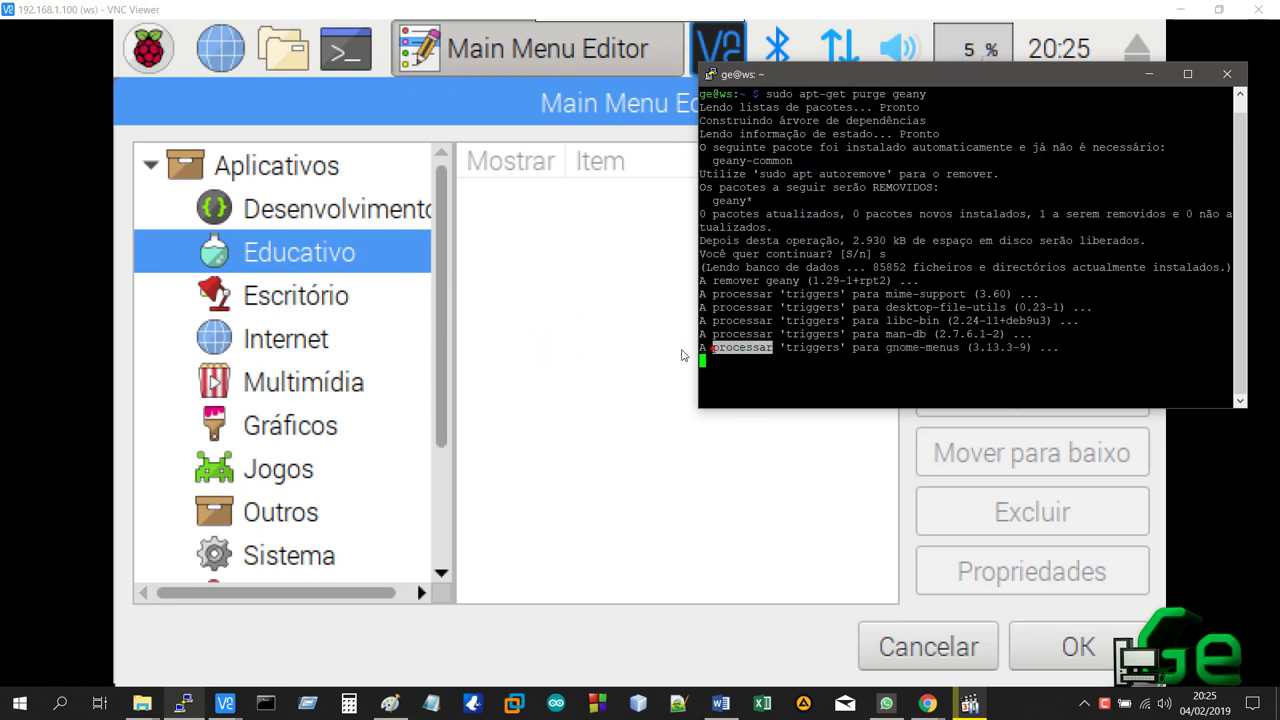
click(823, 357)
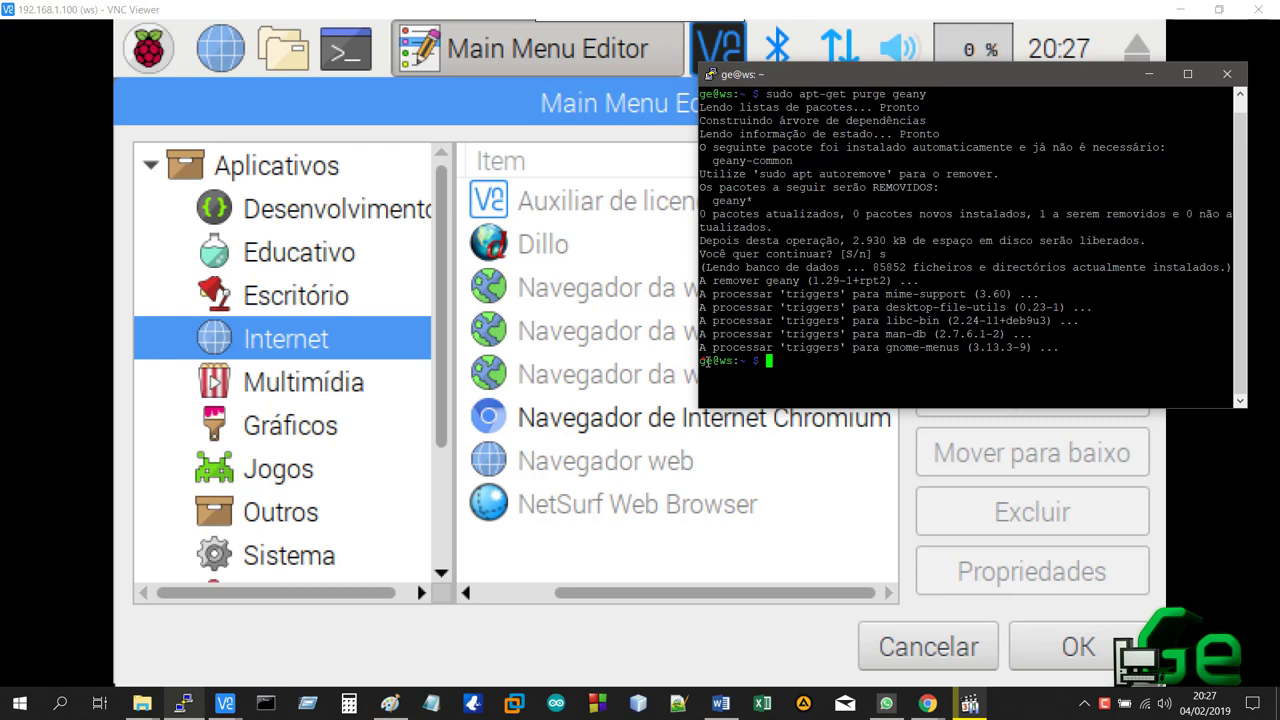
triple_click(707, 360)
click(772, 361)
Return to the Main Menu Editor and inspect the Navegador de Internet Chromium and Navegador web entries under Internet.
click(441, 365)
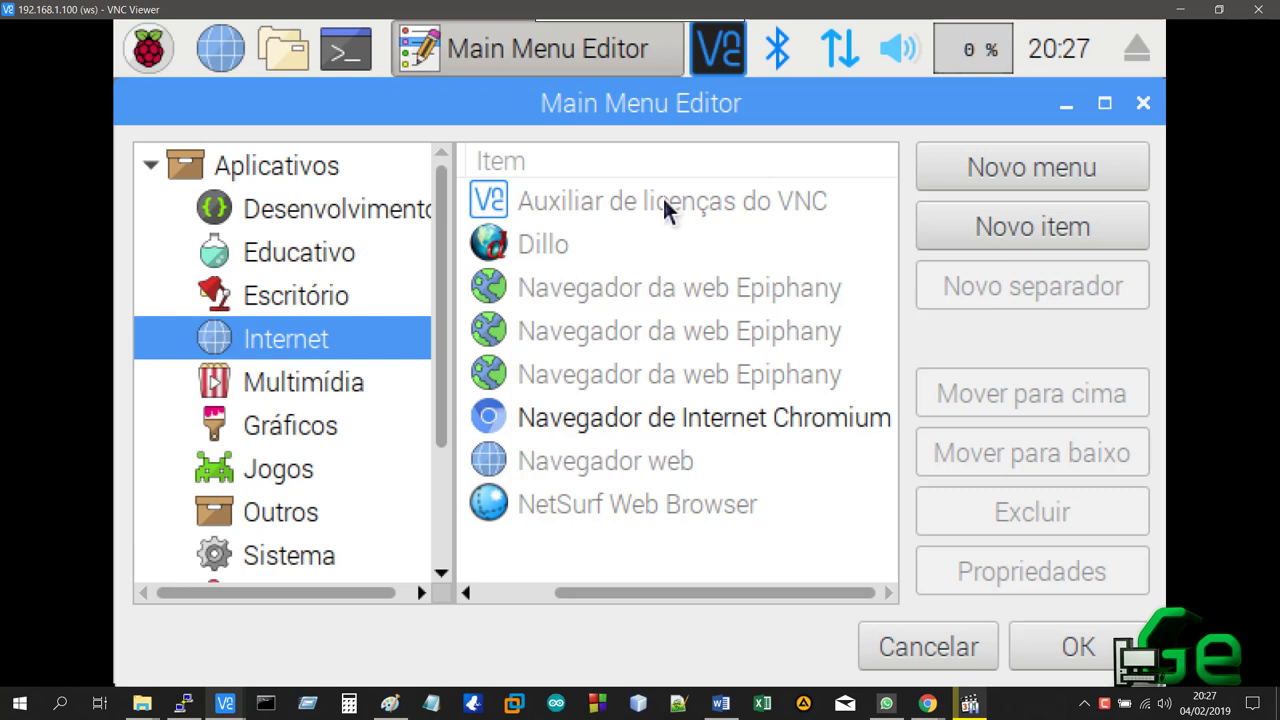
click(628, 420)
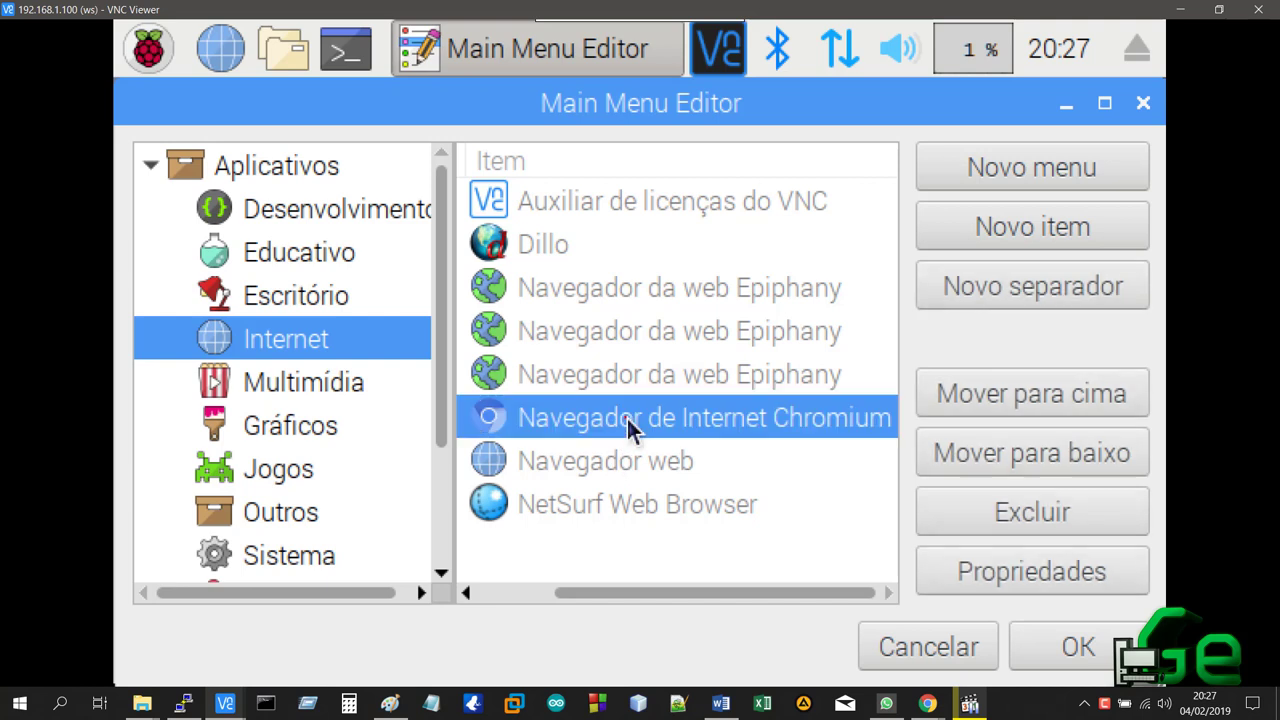
click(573, 466)
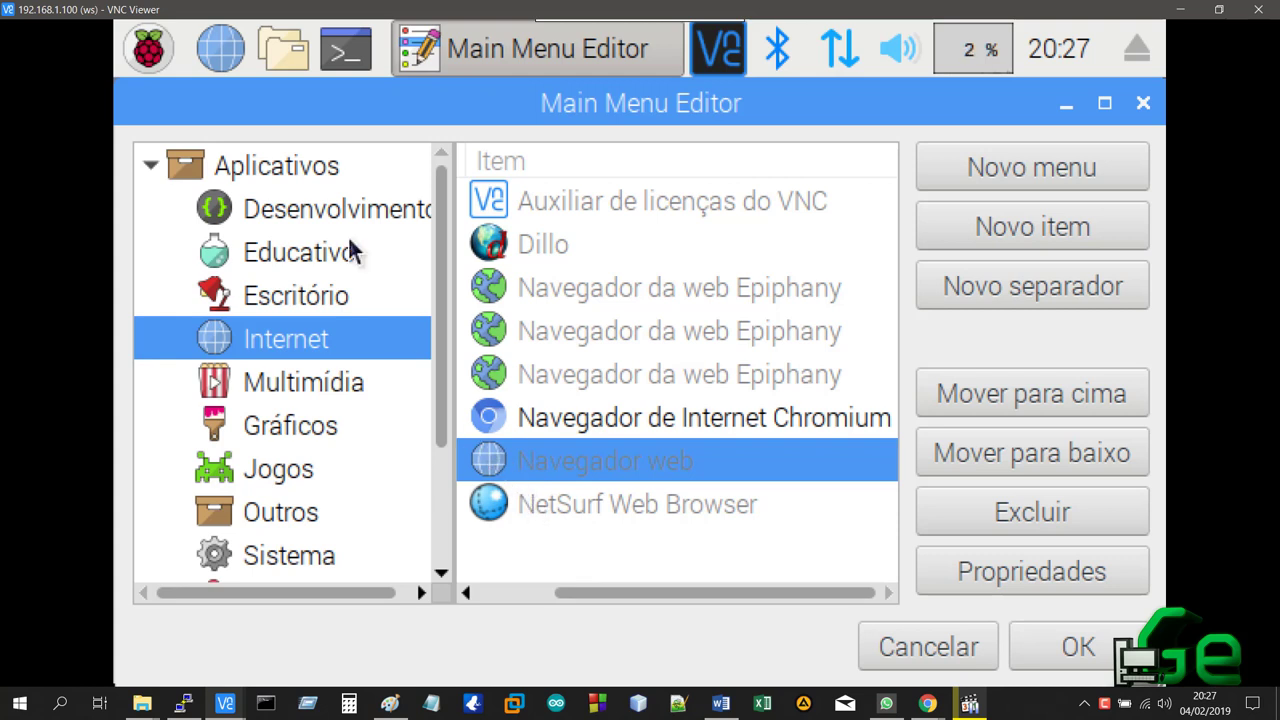
Compare the NetSurf Web Browser, Navegador de Internet Chromium and Navegador da web Epiphany entries under Internet.
click(551, 495)
click(569, 429)
click(551, 500)
click(556, 425)
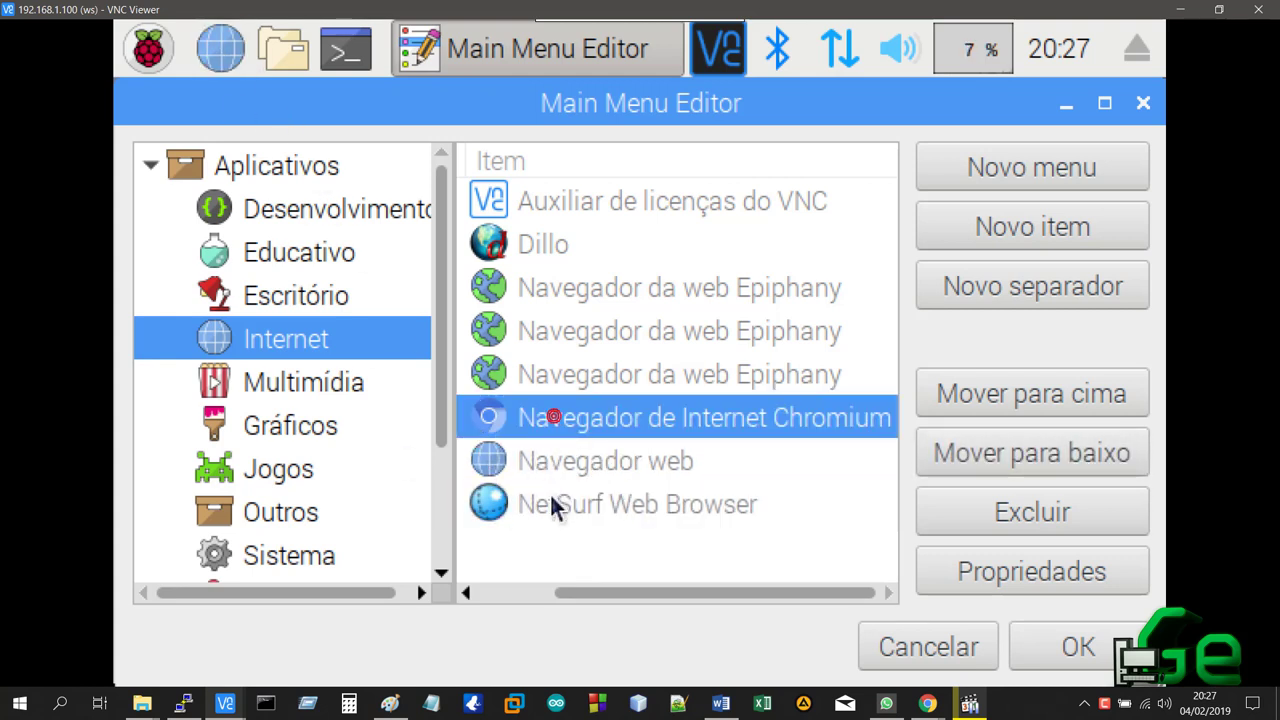
click(549, 494)
click(547, 419)
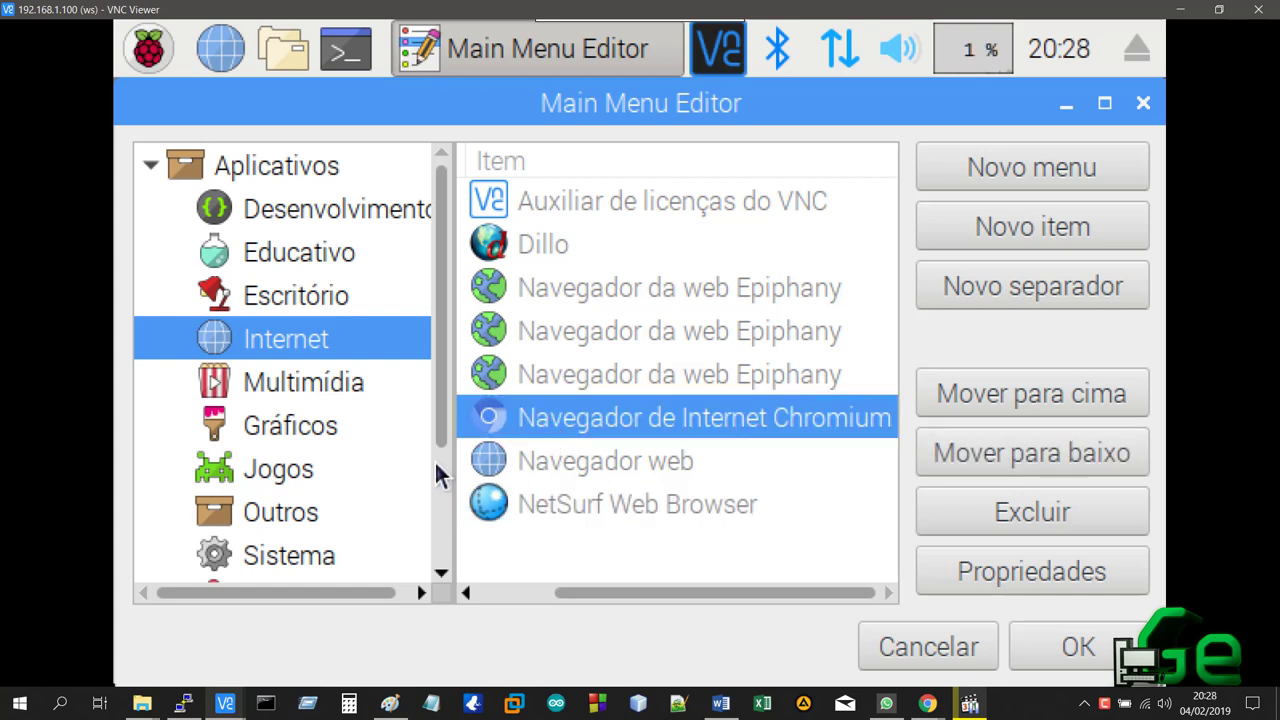
click(575, 505)
click(571, 418)
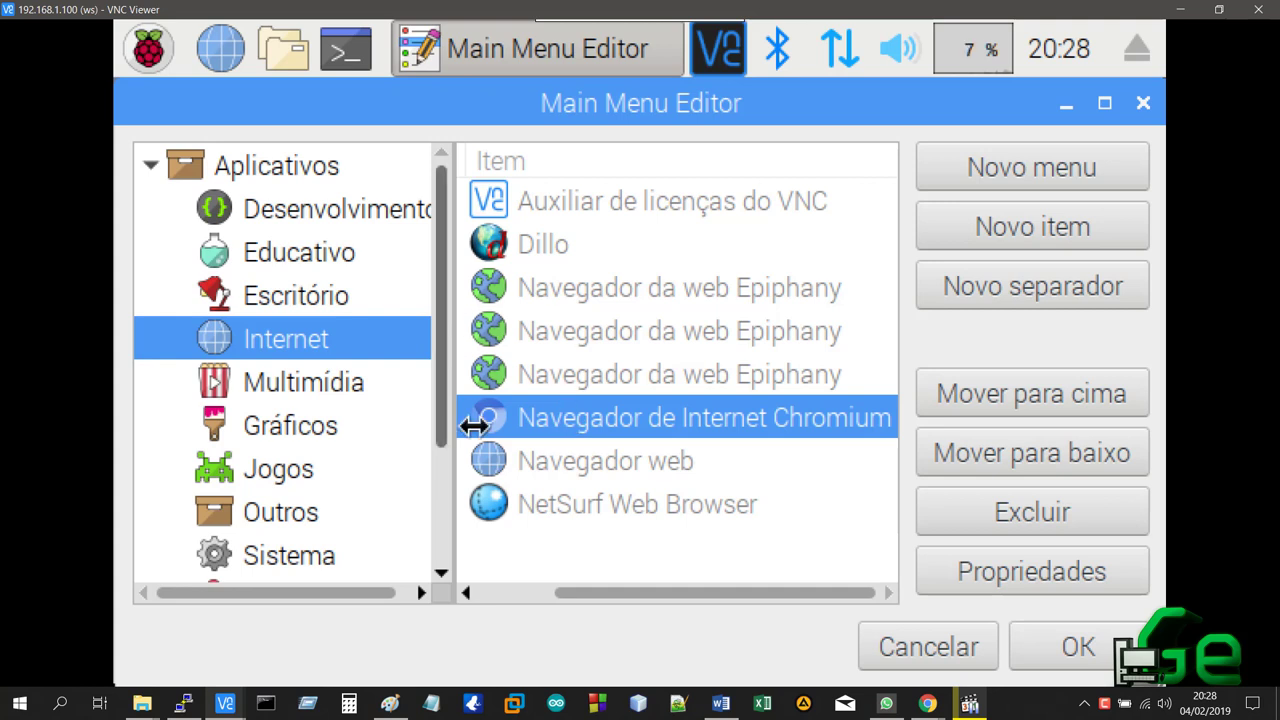
click(643, 378)
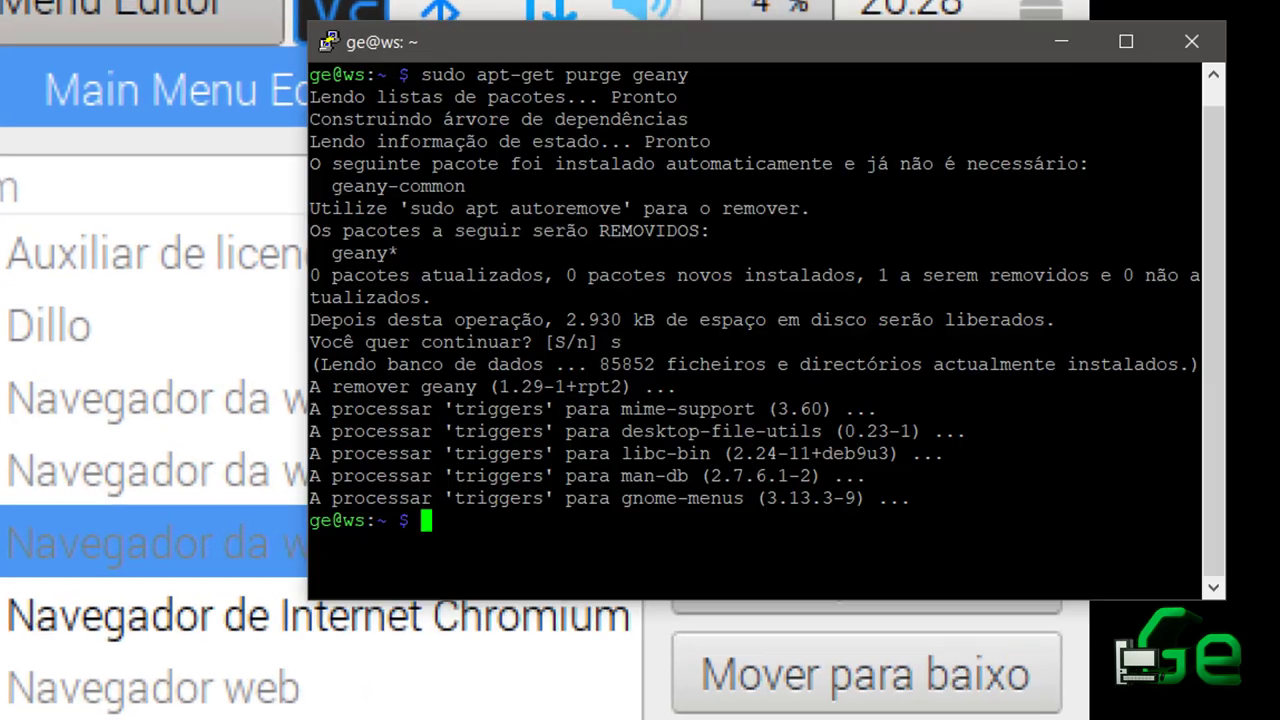
Reuse the previous terminal command as sudo apt-get purge dillo, run it, and confirm the removal with s.
key(Up)
key(BackSpace)
key(BackSpace)
key(BackSpace)
key(BackSpace)
key(BackSpace)
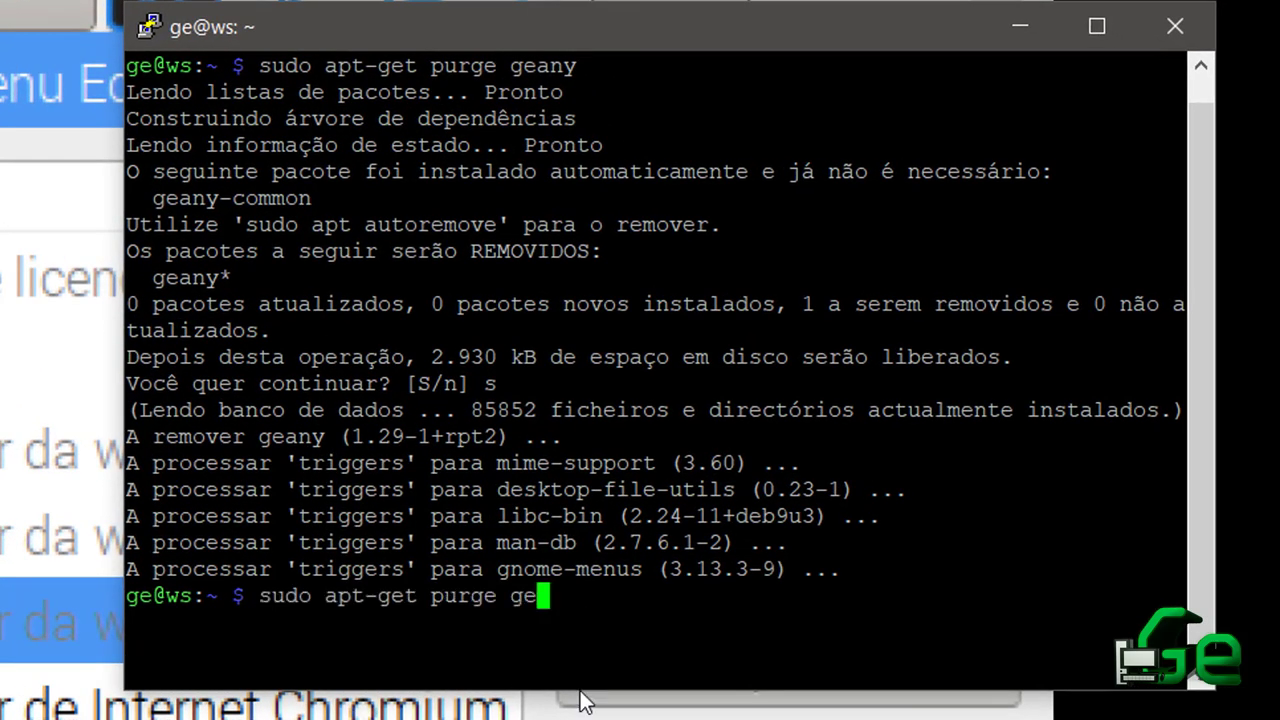
text(d)
text(illo)
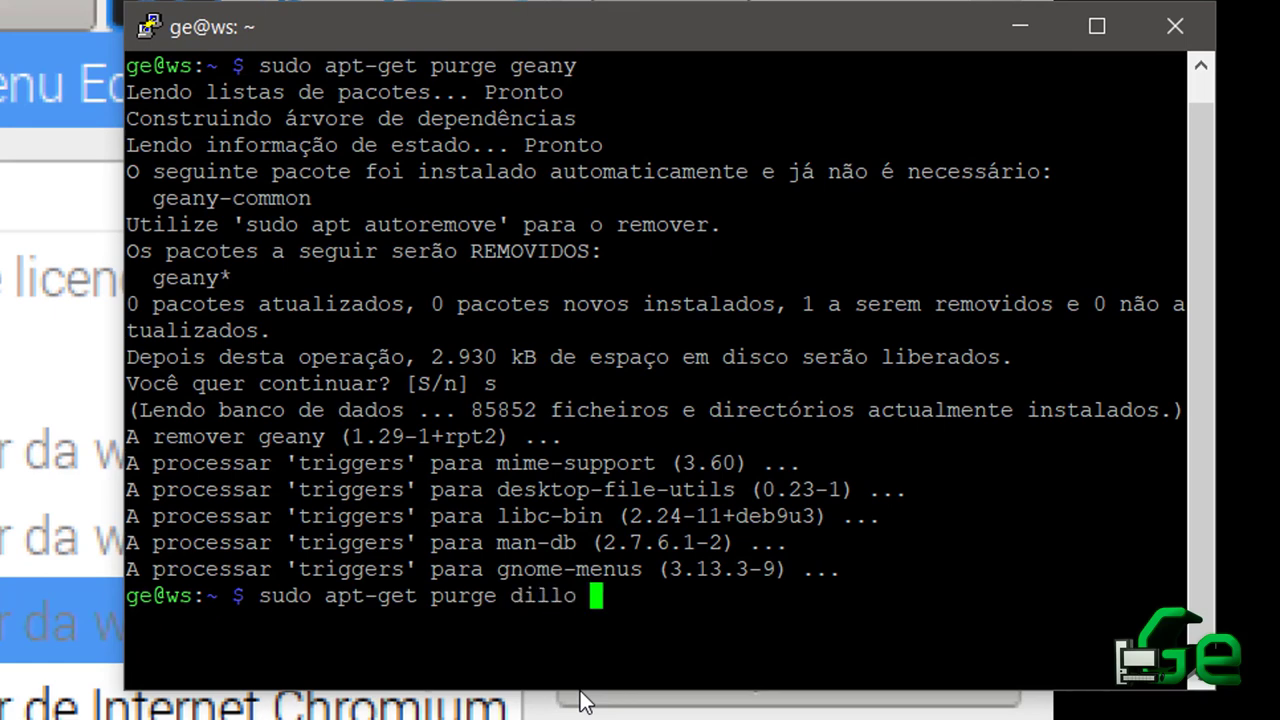
key(Return)
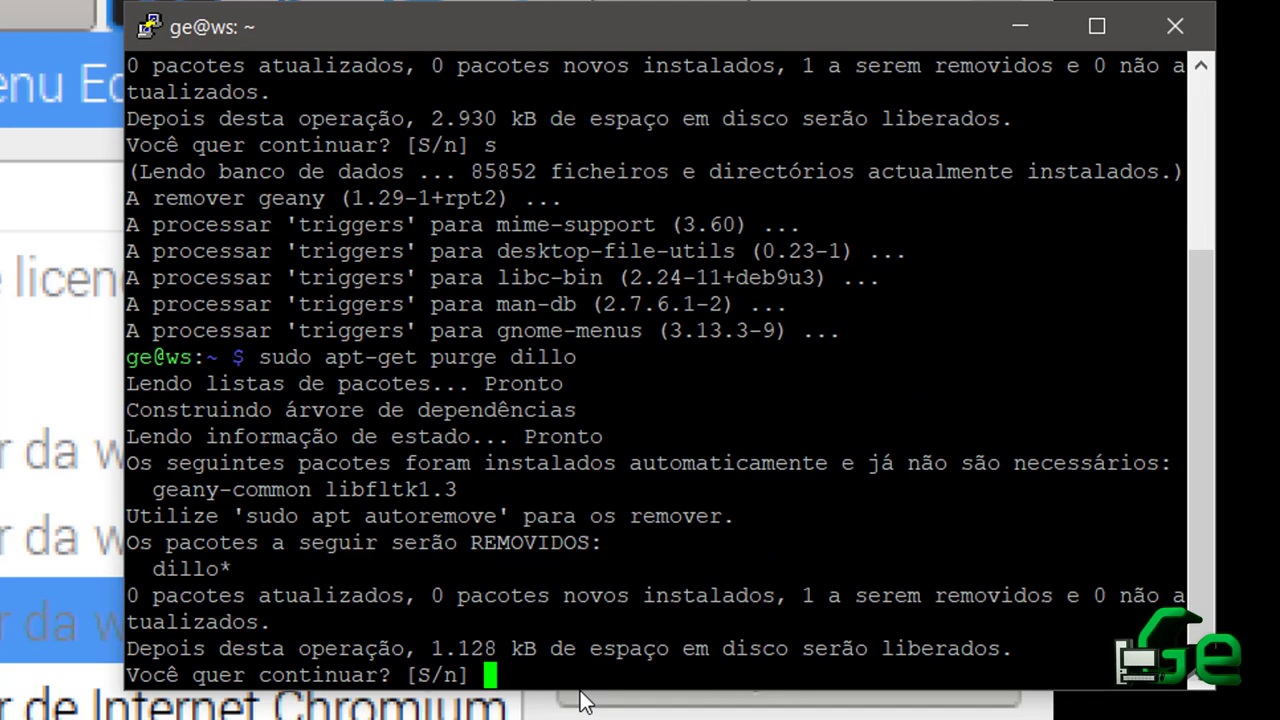
text(s)
key(Return)
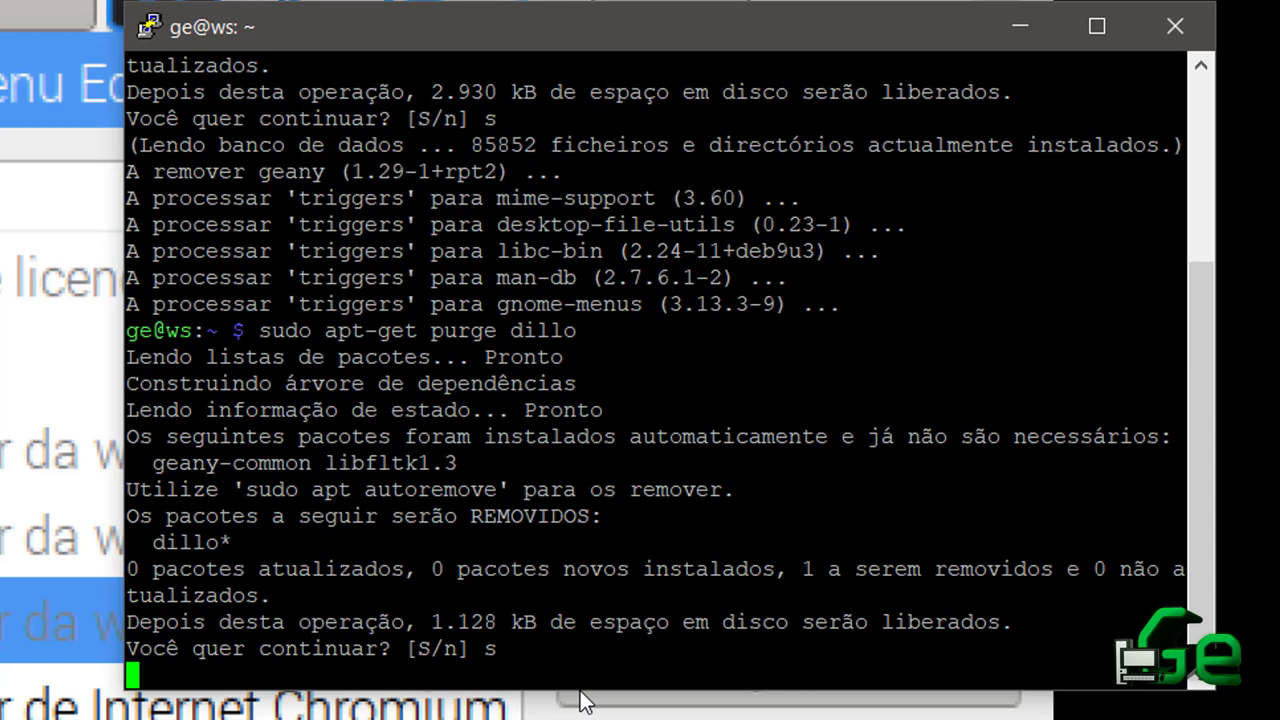
Return to the Main Menu Editor and review the Epiphany entry under Internet and the Multimídia items.
drag(803, 569, 1068, 569)
click(740, 662)
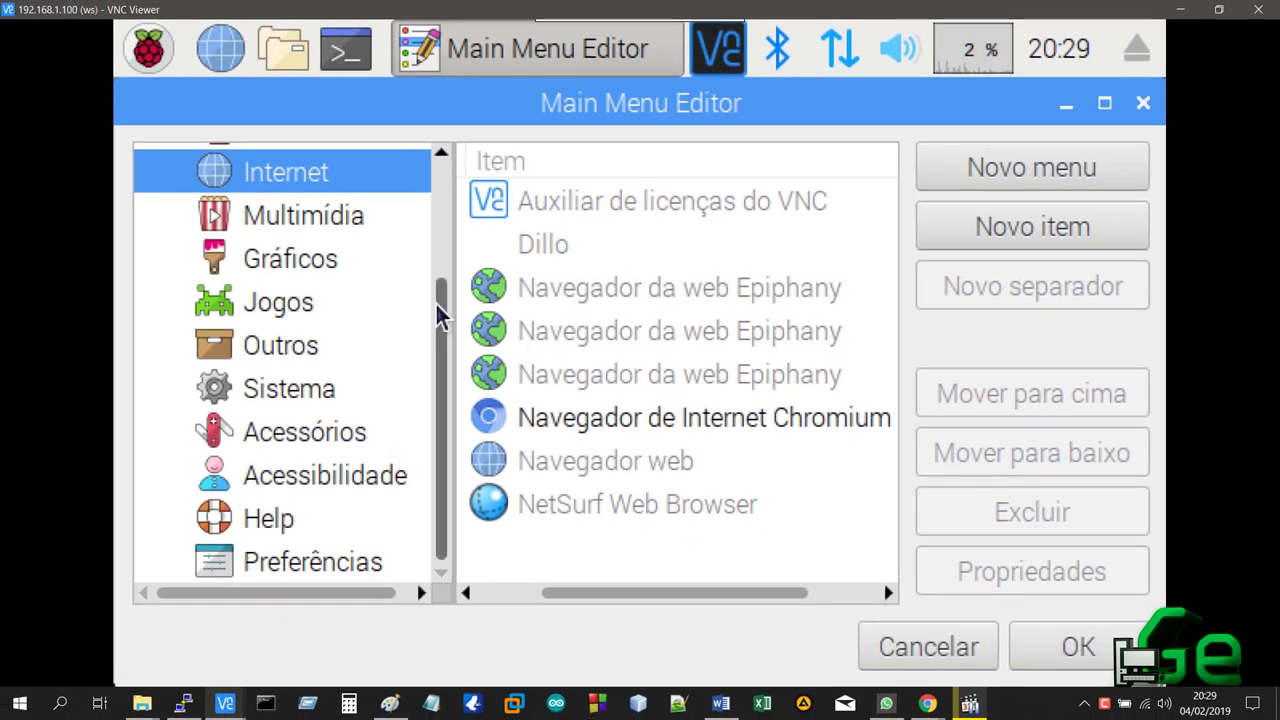
drag(438, 306, 443, 251)
click(570, 300)
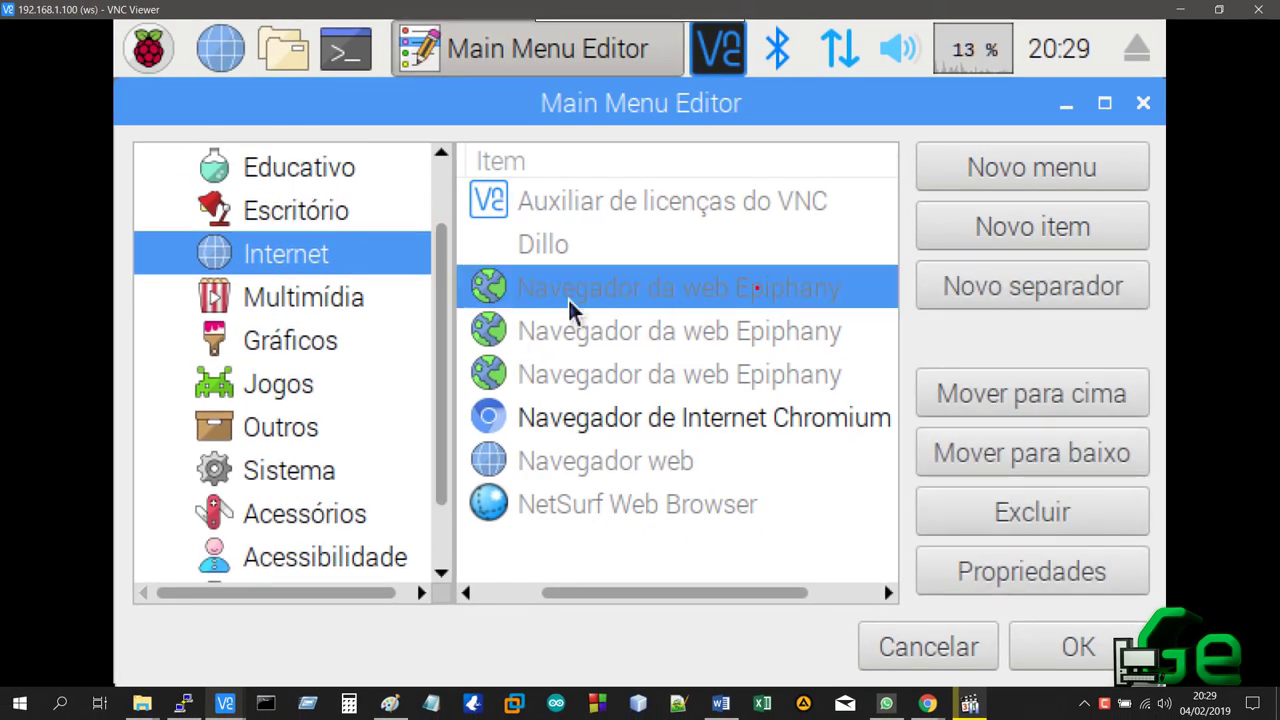
click(315, 300)
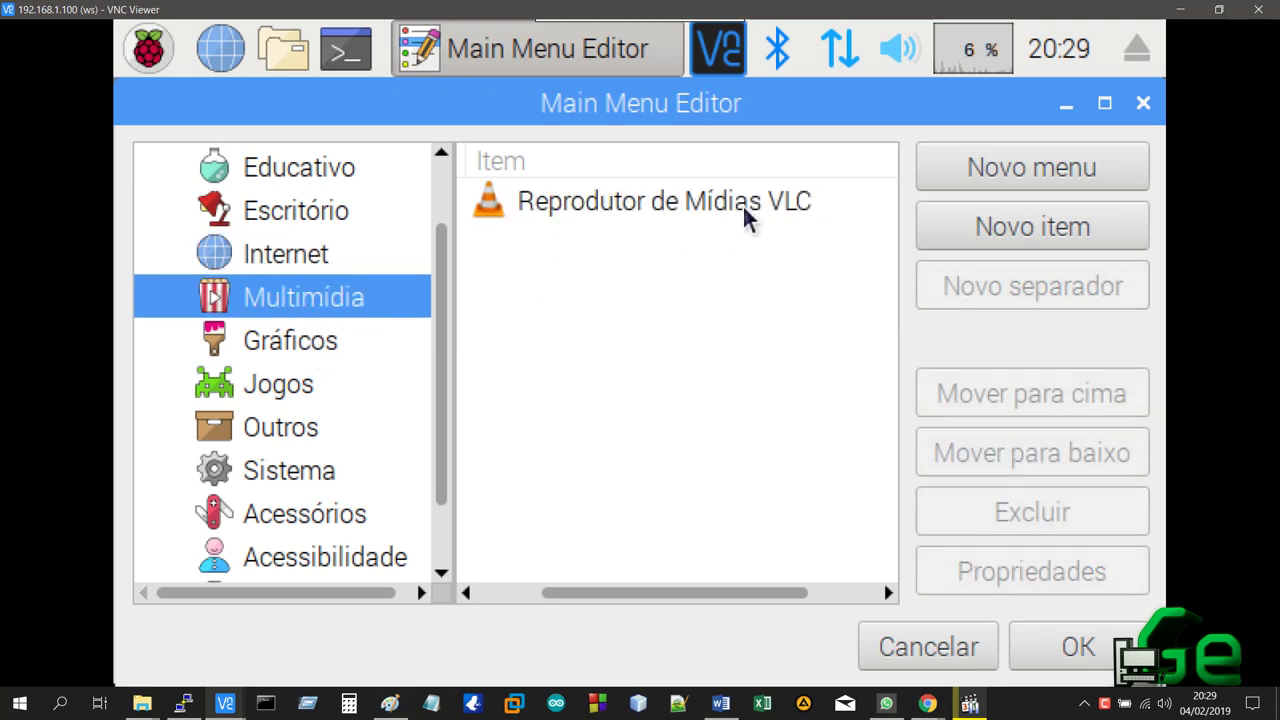
drag(440, 303, 420, 254)
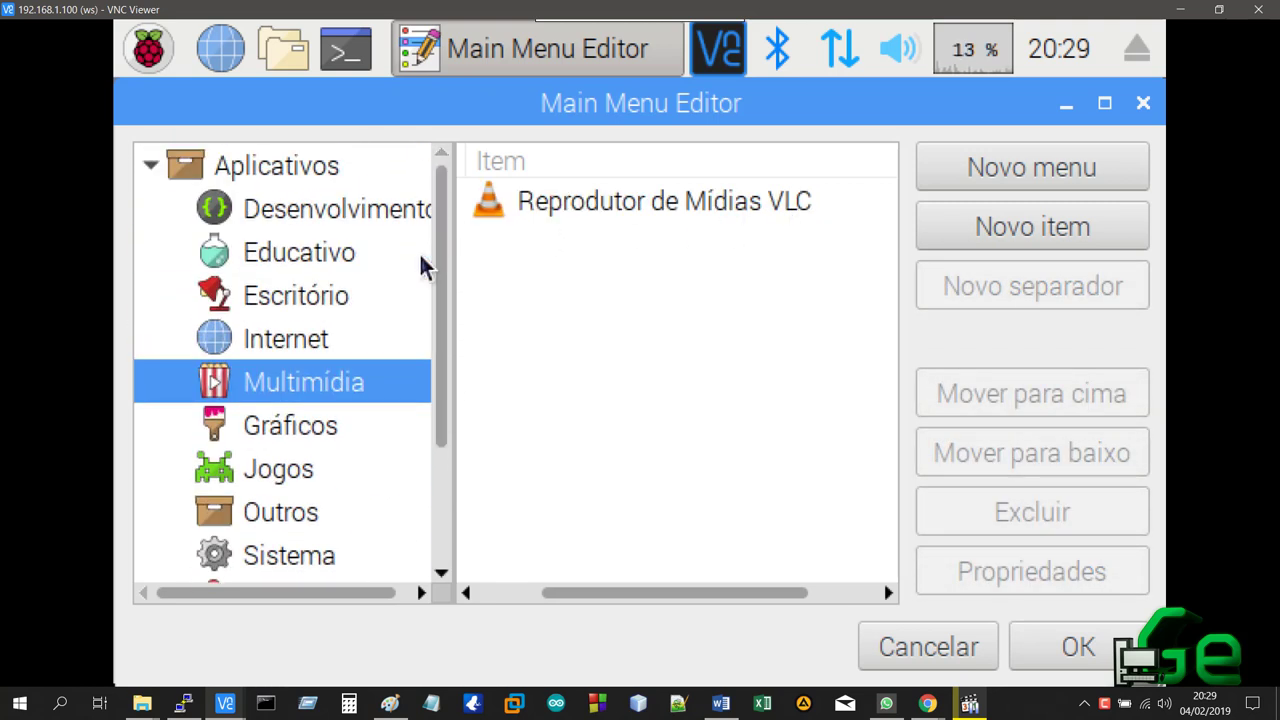
Switch to the terminal and rewrite the recalled command as sudo apt-get purge epiphany-browser vlc, without running it.
click(183, 703)
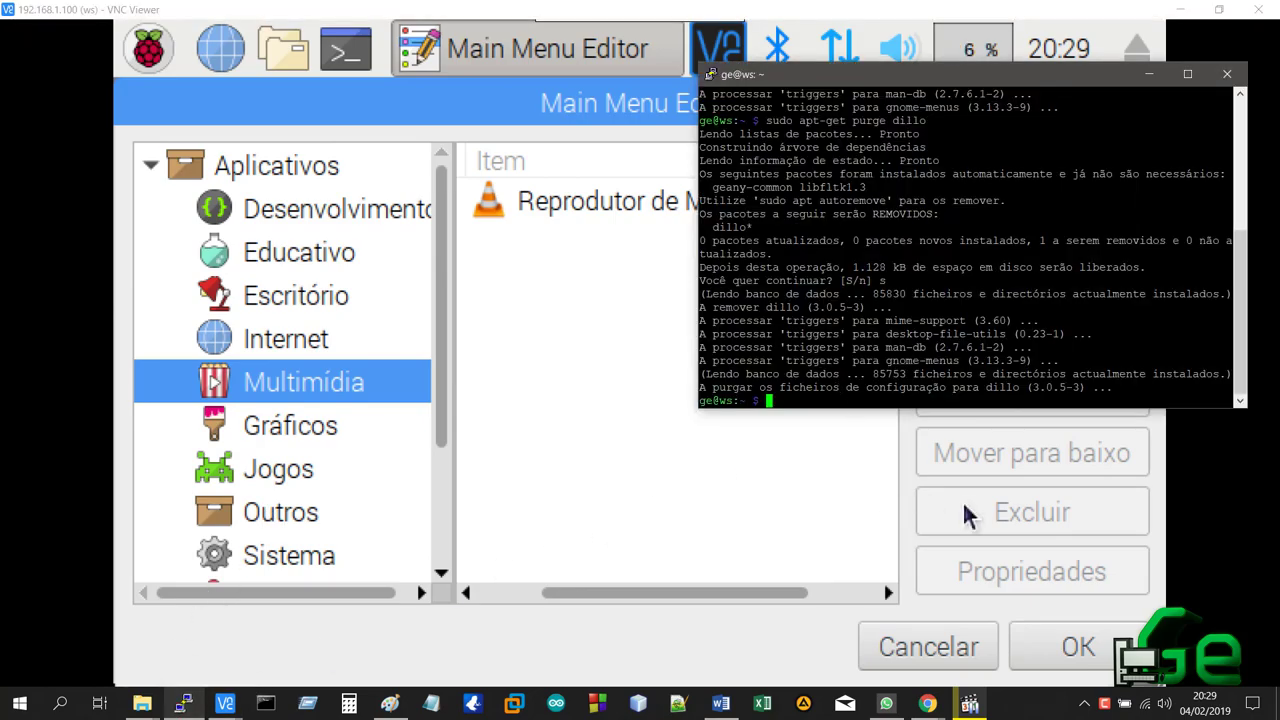
key(Up)
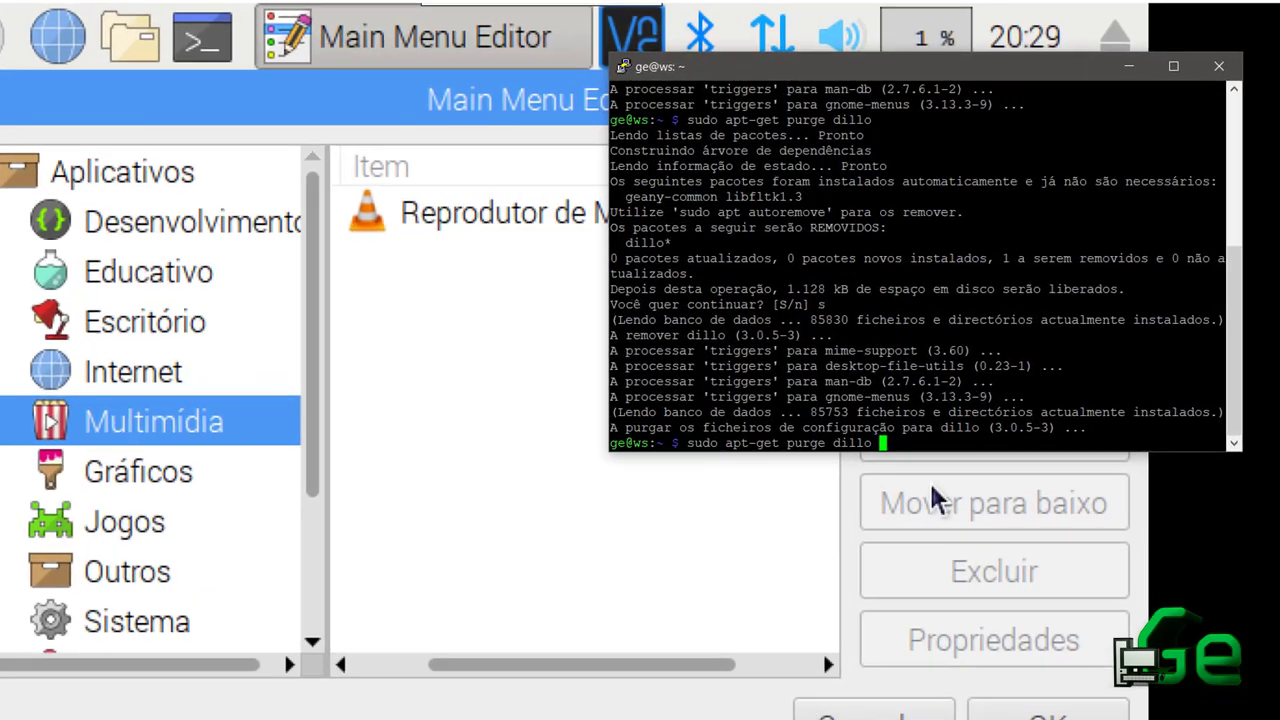
key(BackSpace)
key(BackSpace)
key(BackSpace)
key(BackSpace)
key(BackSpace)
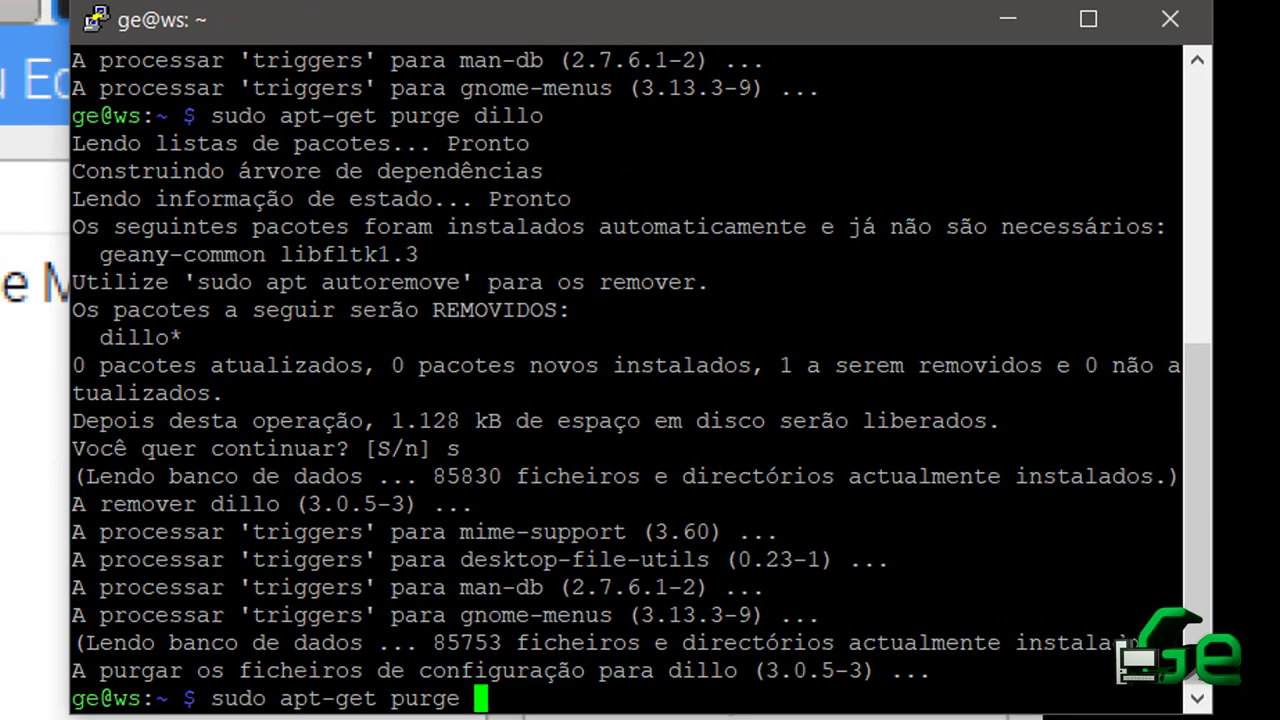
text(epiphany-browser)
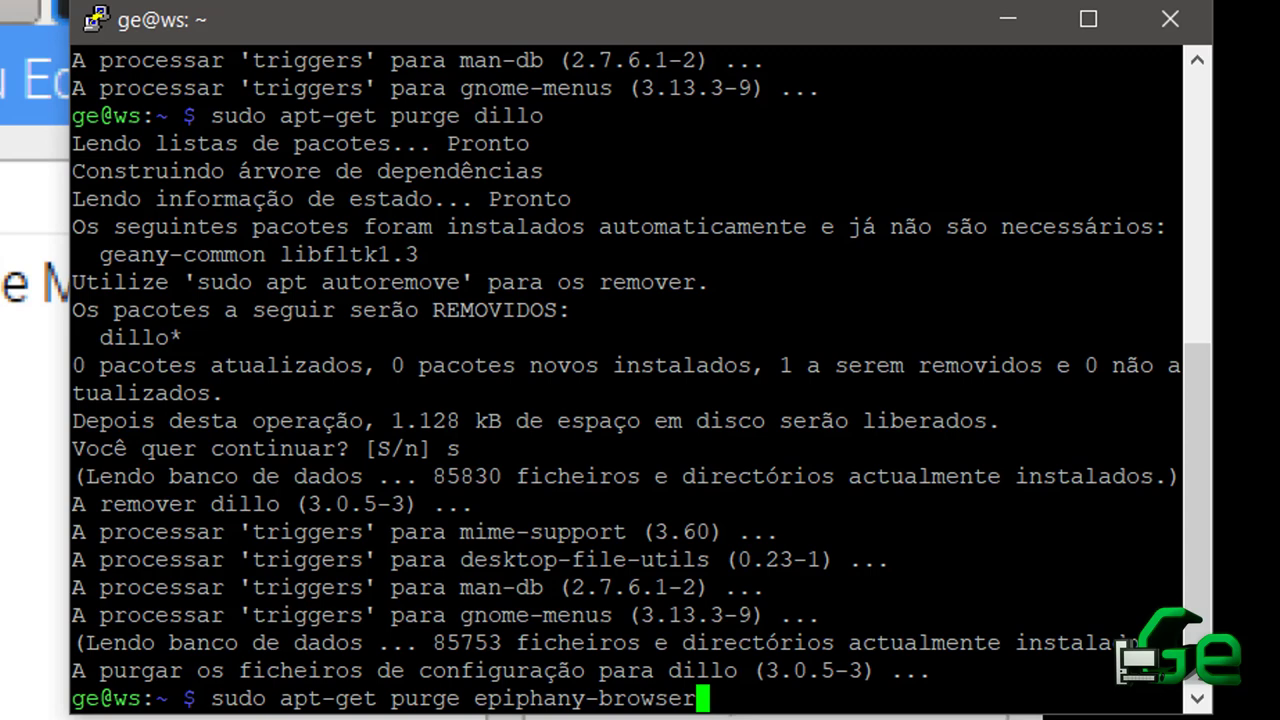
text(vlc)
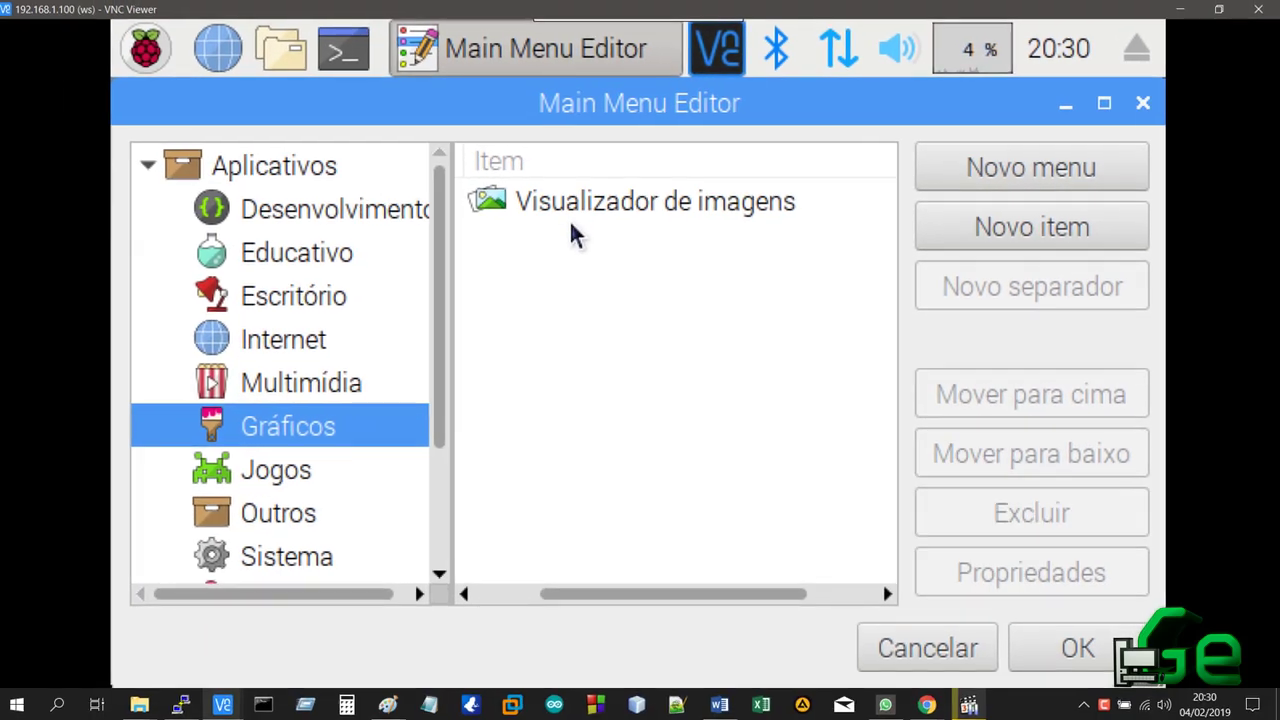
Check the Main Menu Editor's Gráficos, Multimídia, Jogos, Outros and Sistema categories for more programs to remove.
click(568, 203)
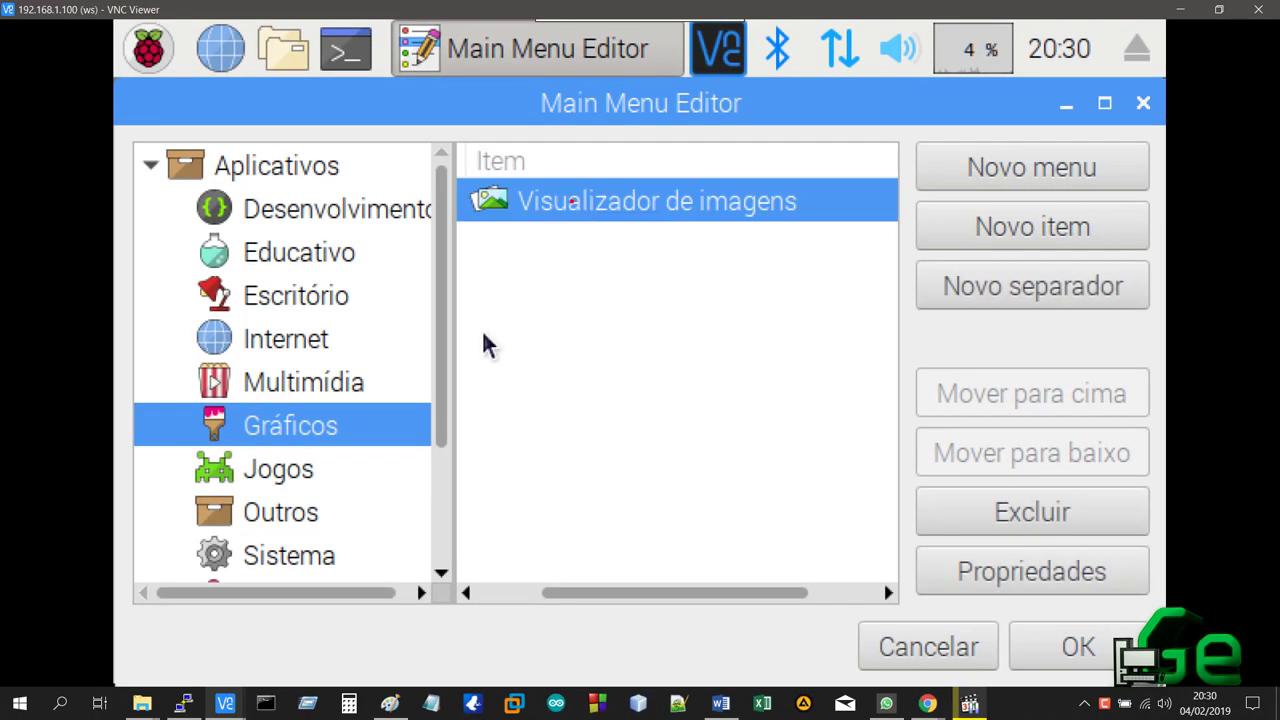
click(372, 386)
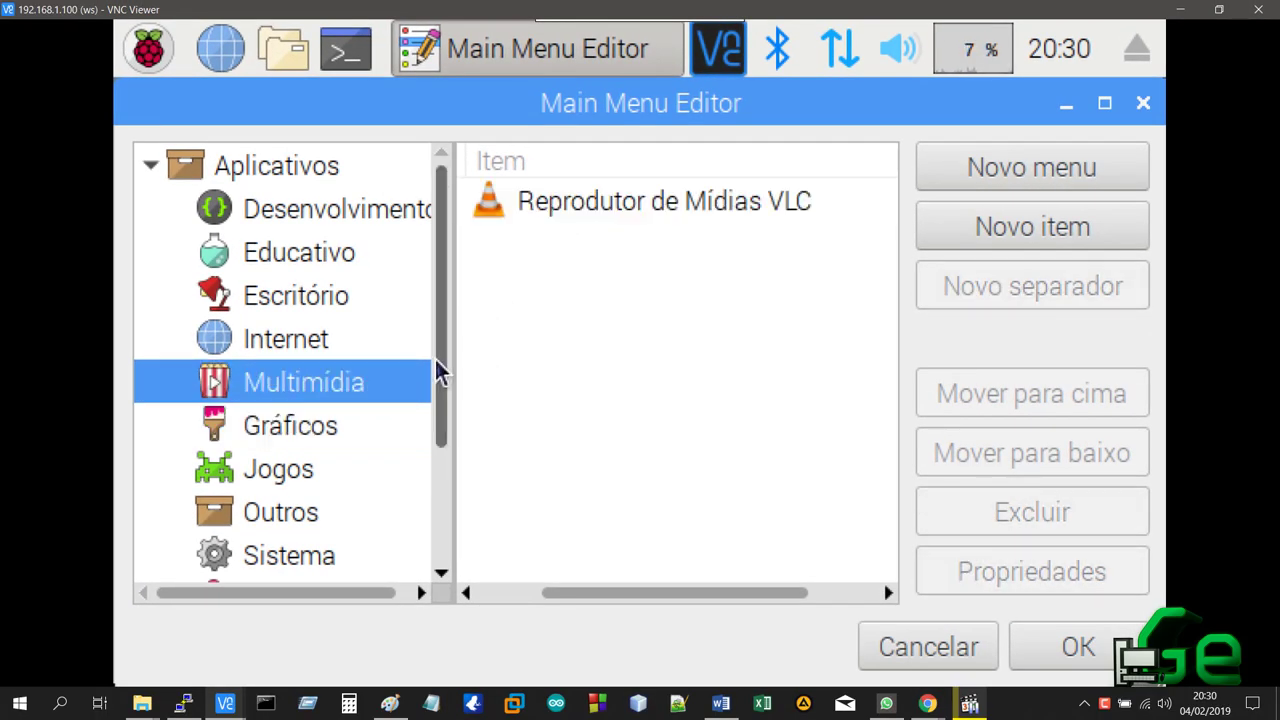
drag(440, 372, 447, 477)
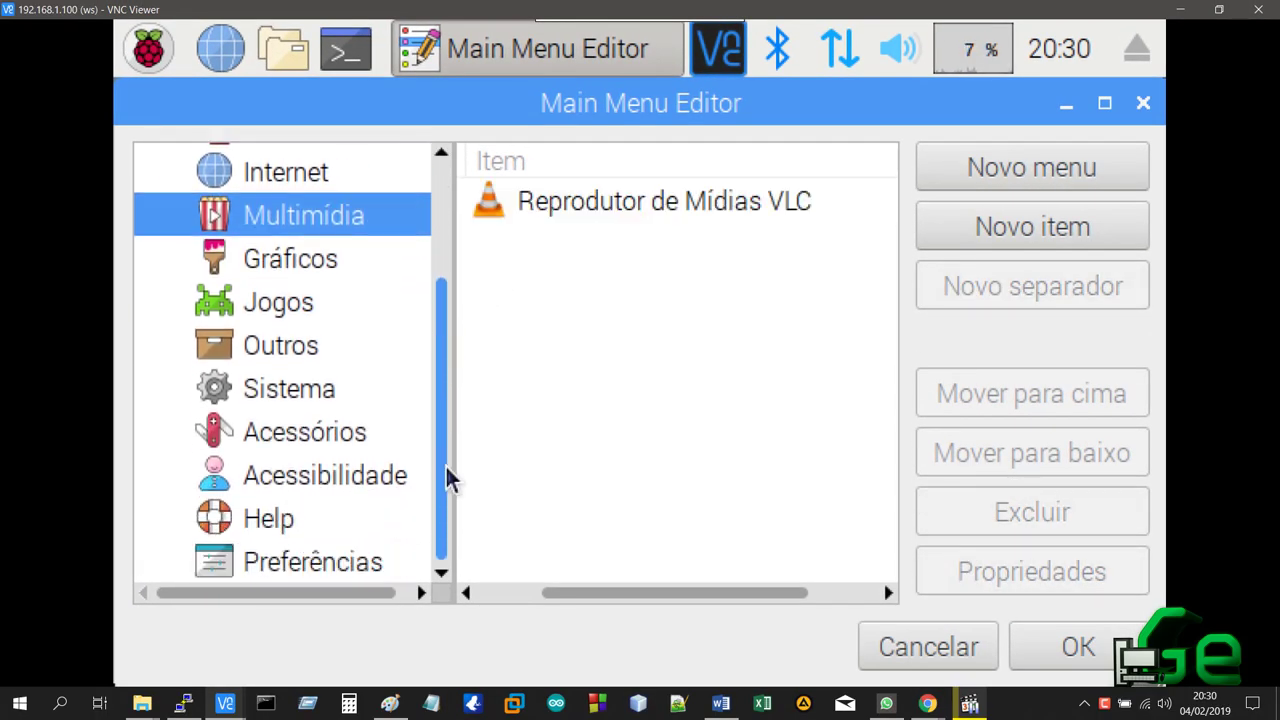
click(325, 259)
click(362, 314)
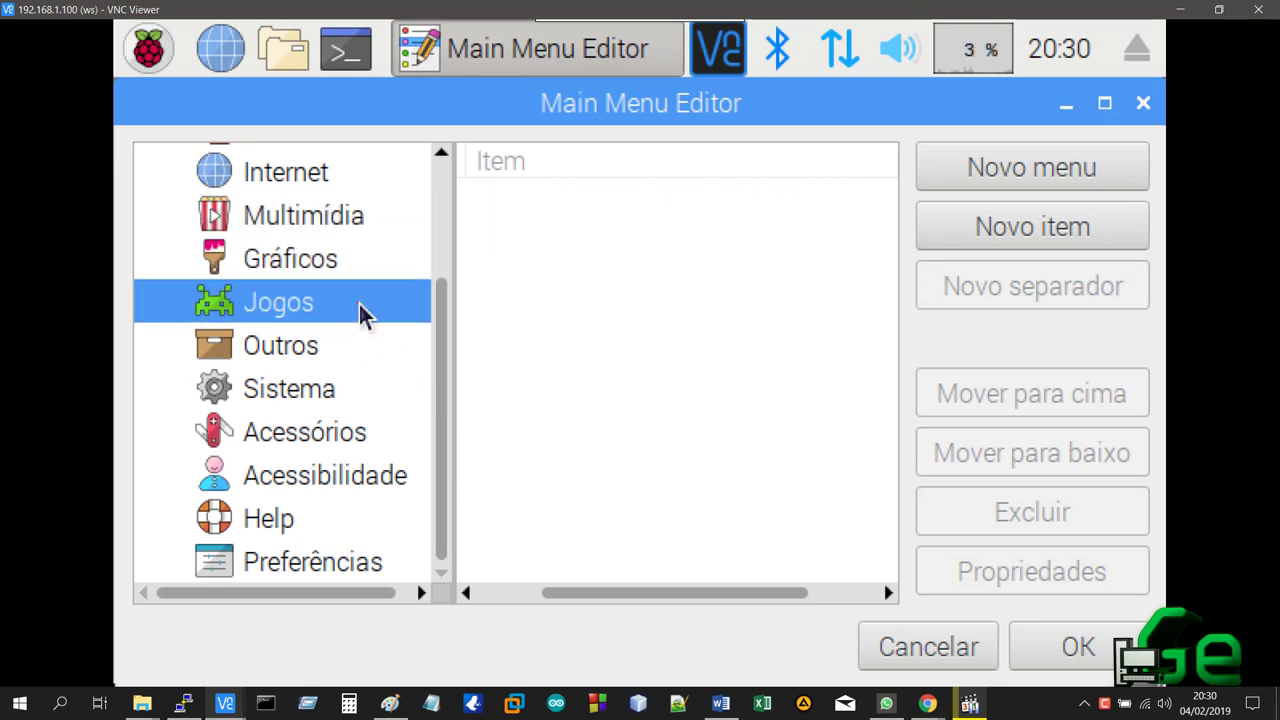
click(351, 345)
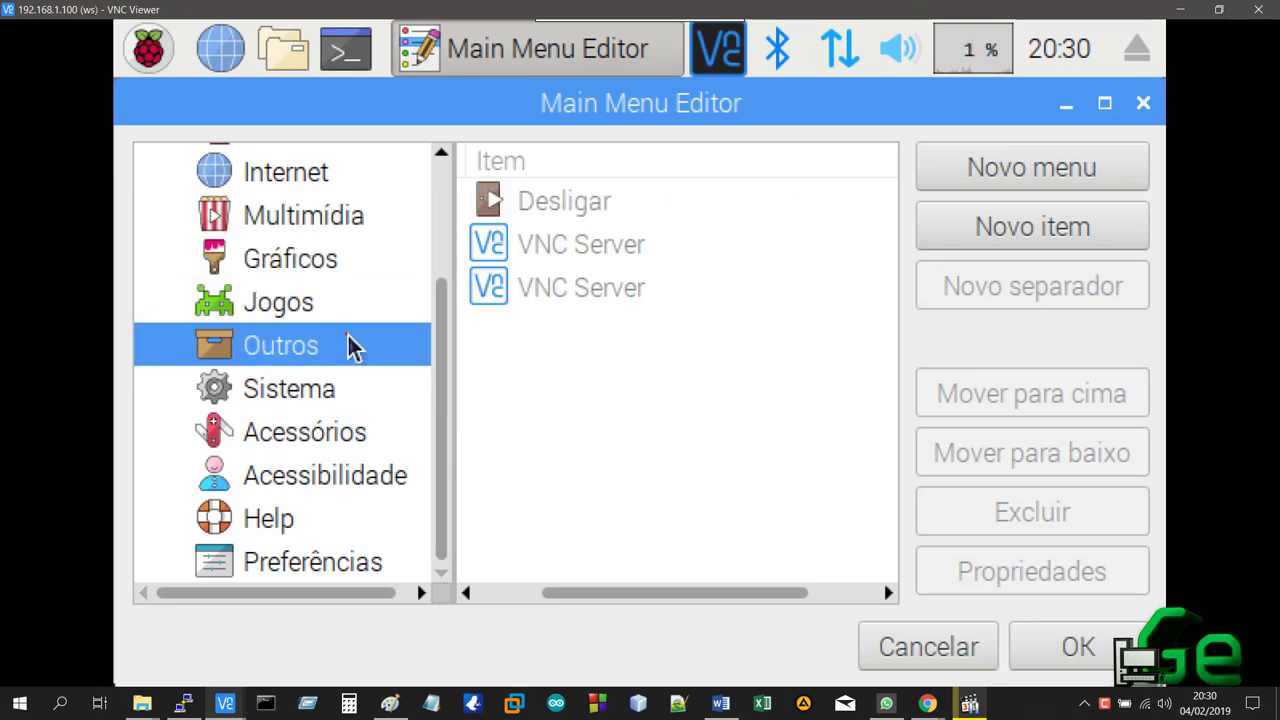
click(360, 390)
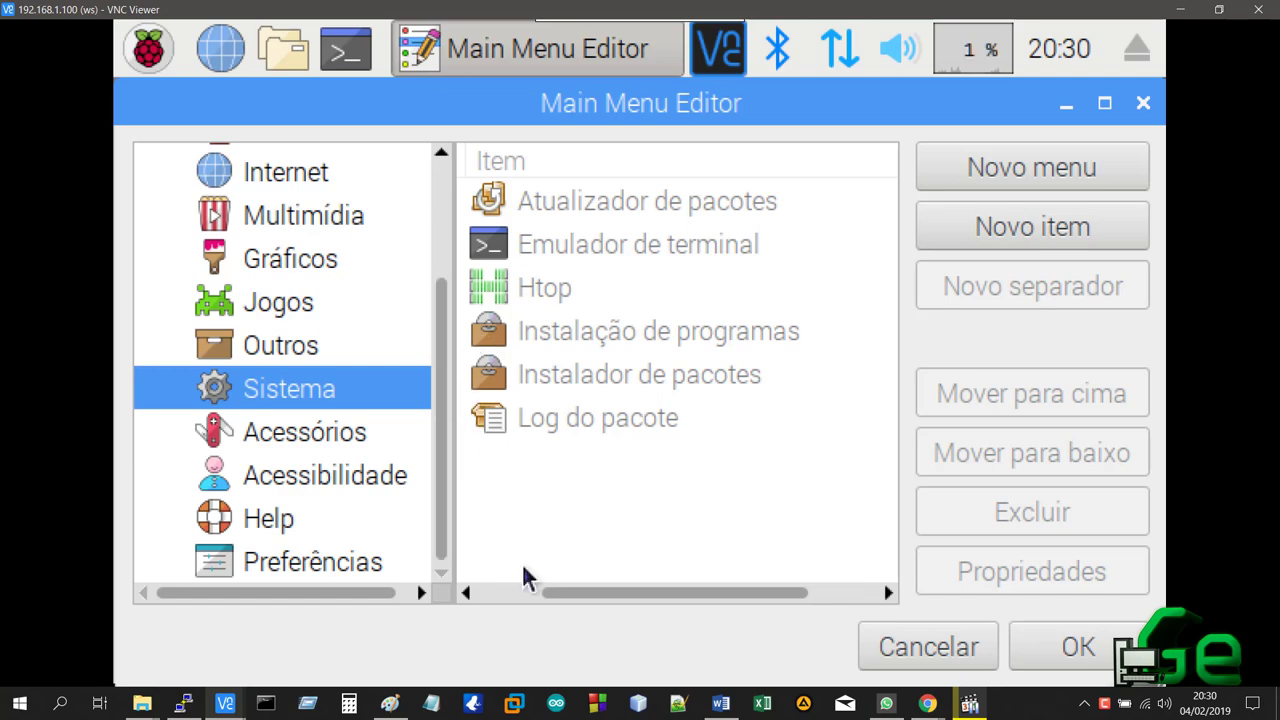
Switch back to the terminal and append htop to the pending purge command.
click(388, 703)
click(392, 708)
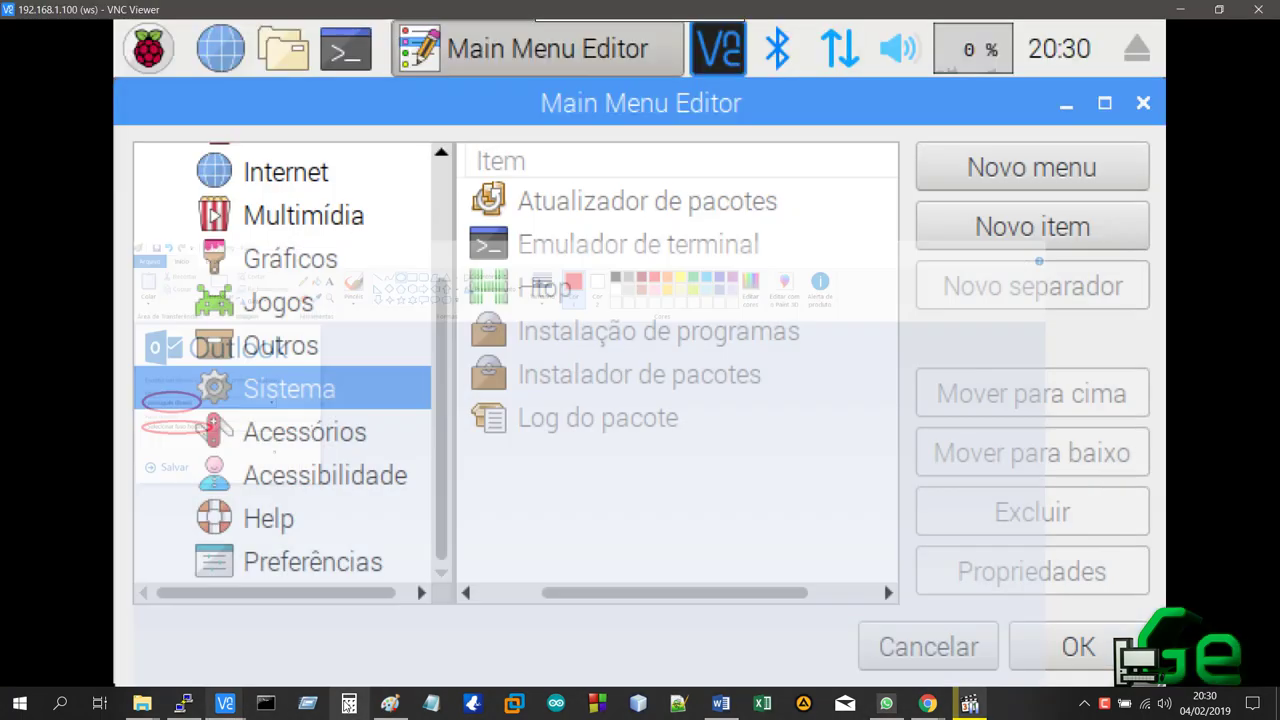
text(htop)
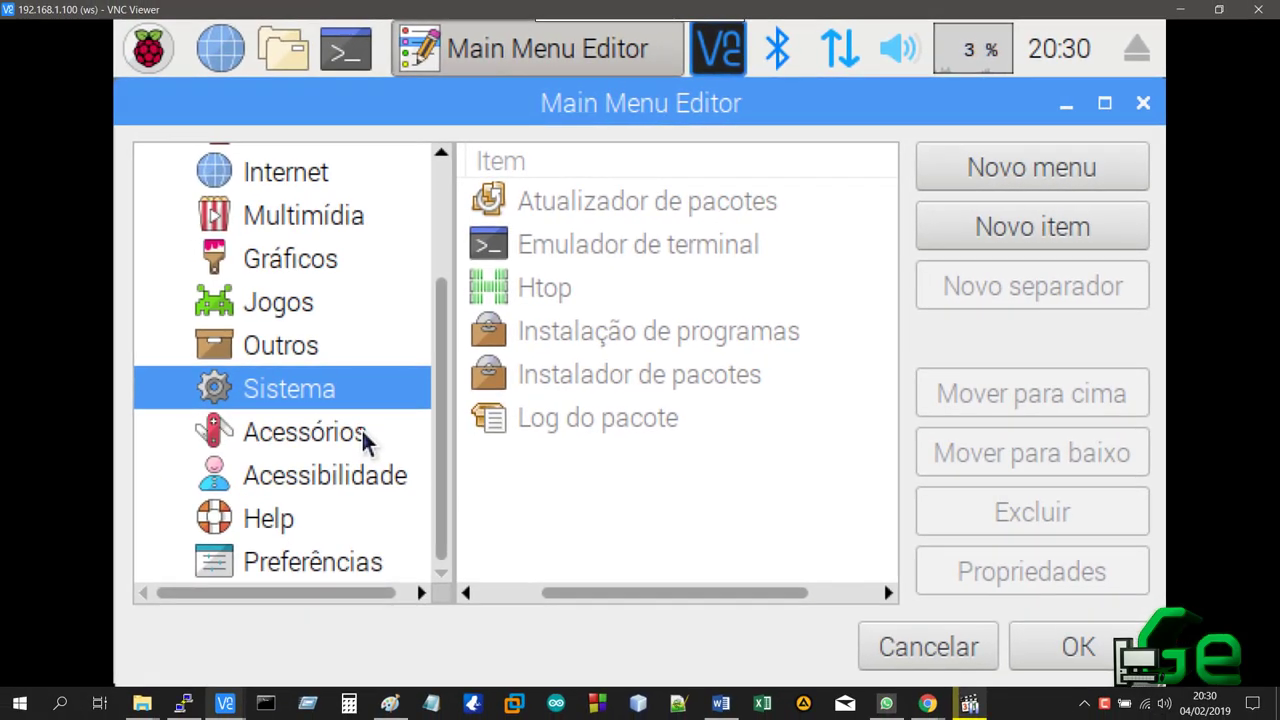
Examine the Acessórios items in the Main Menu Editor, including Calculator, Text Editor and Xarchiver, and check Acessibilidade.
click(385, 432)
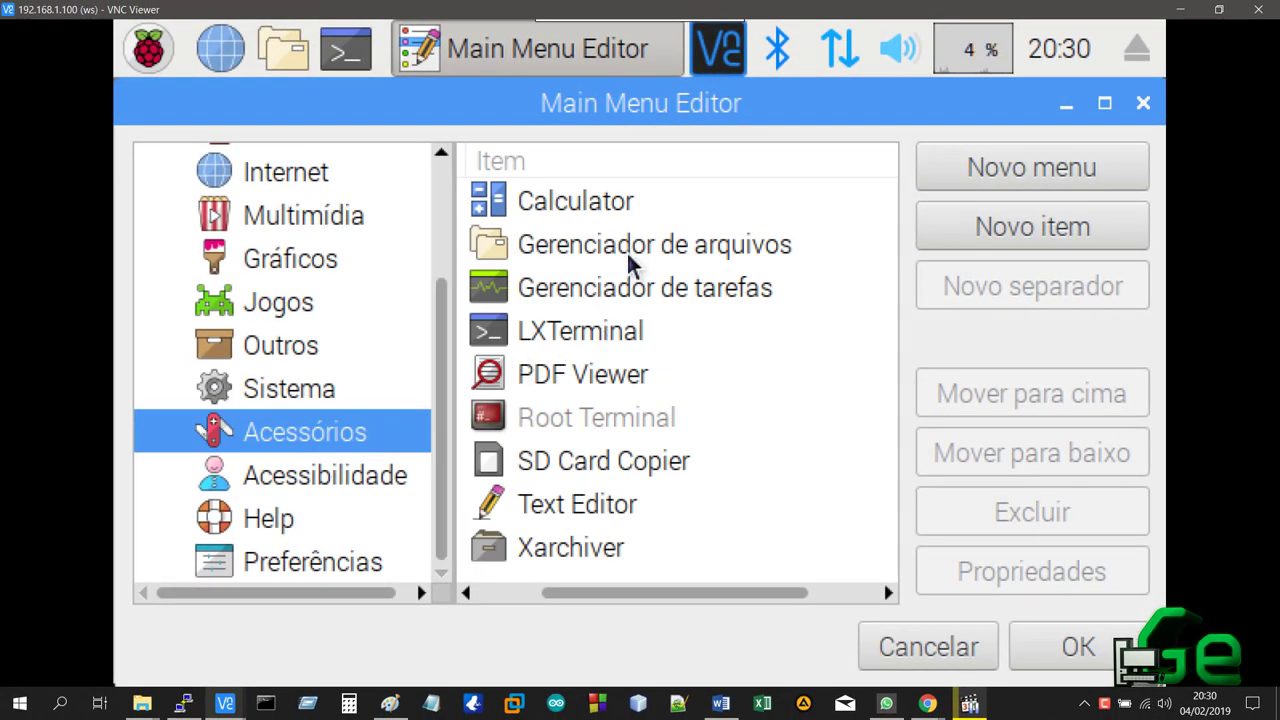
click(562, 205)
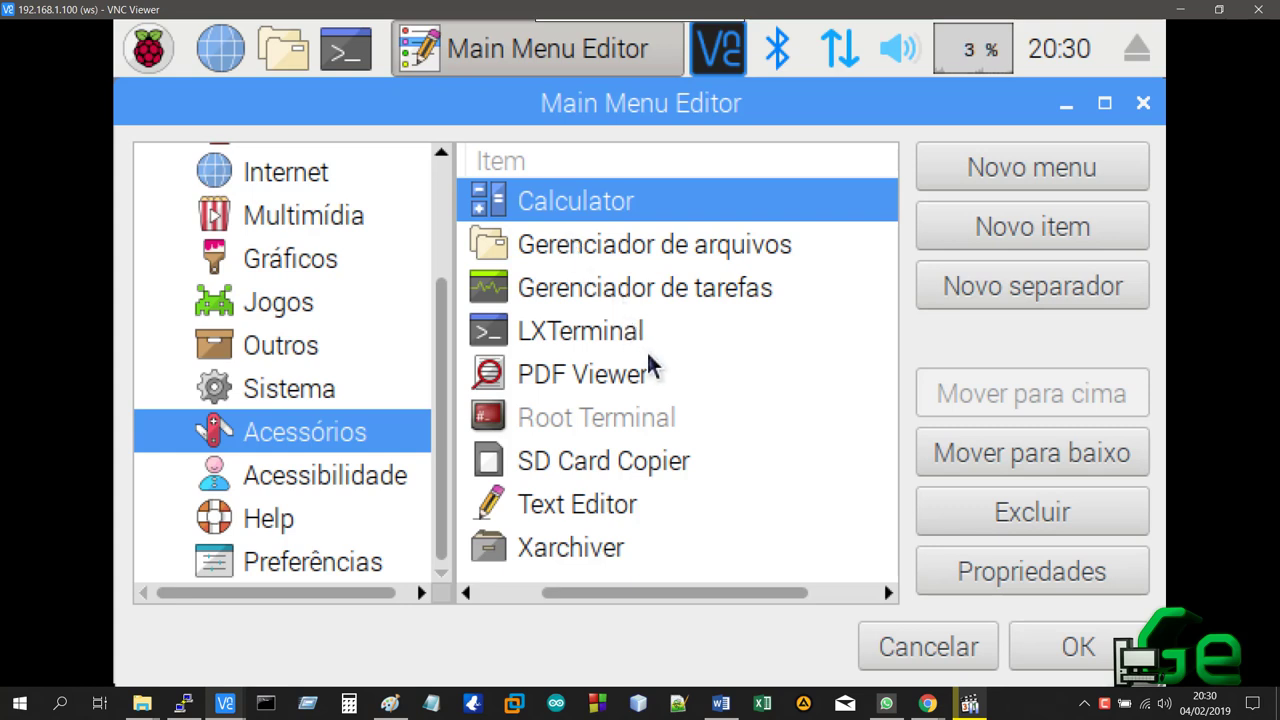
click(608, 508)
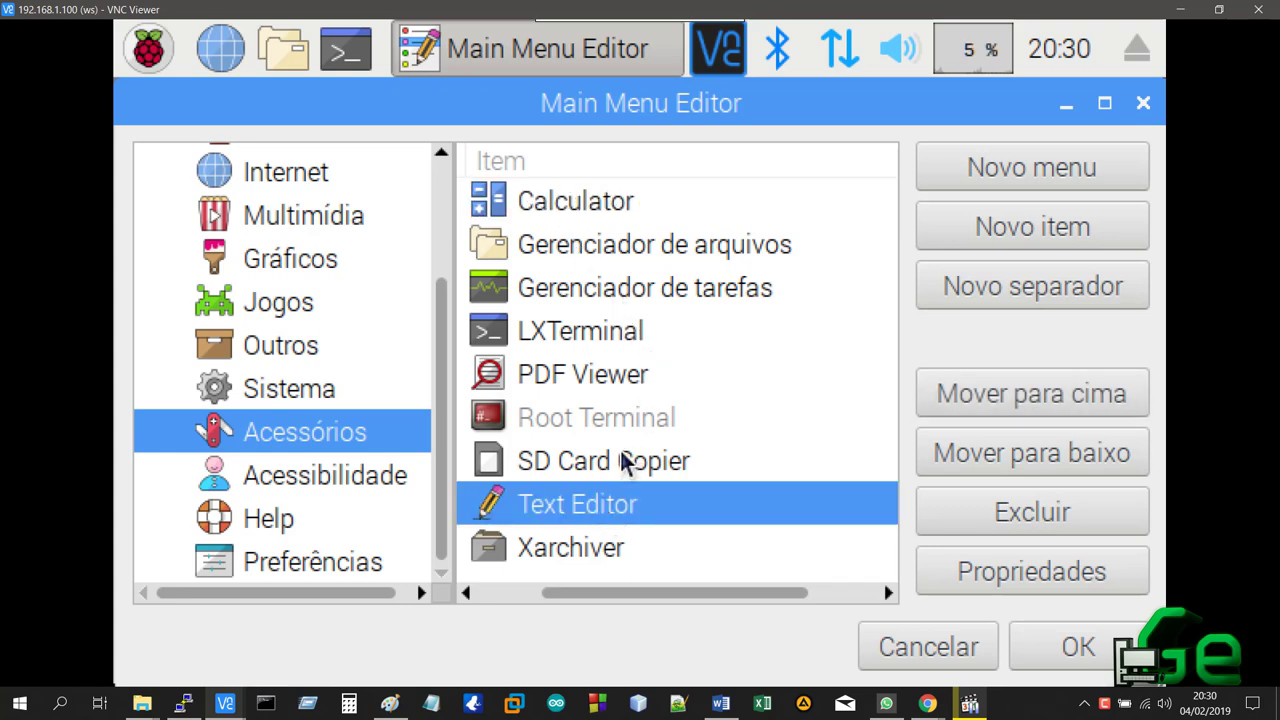
click(556, 556)
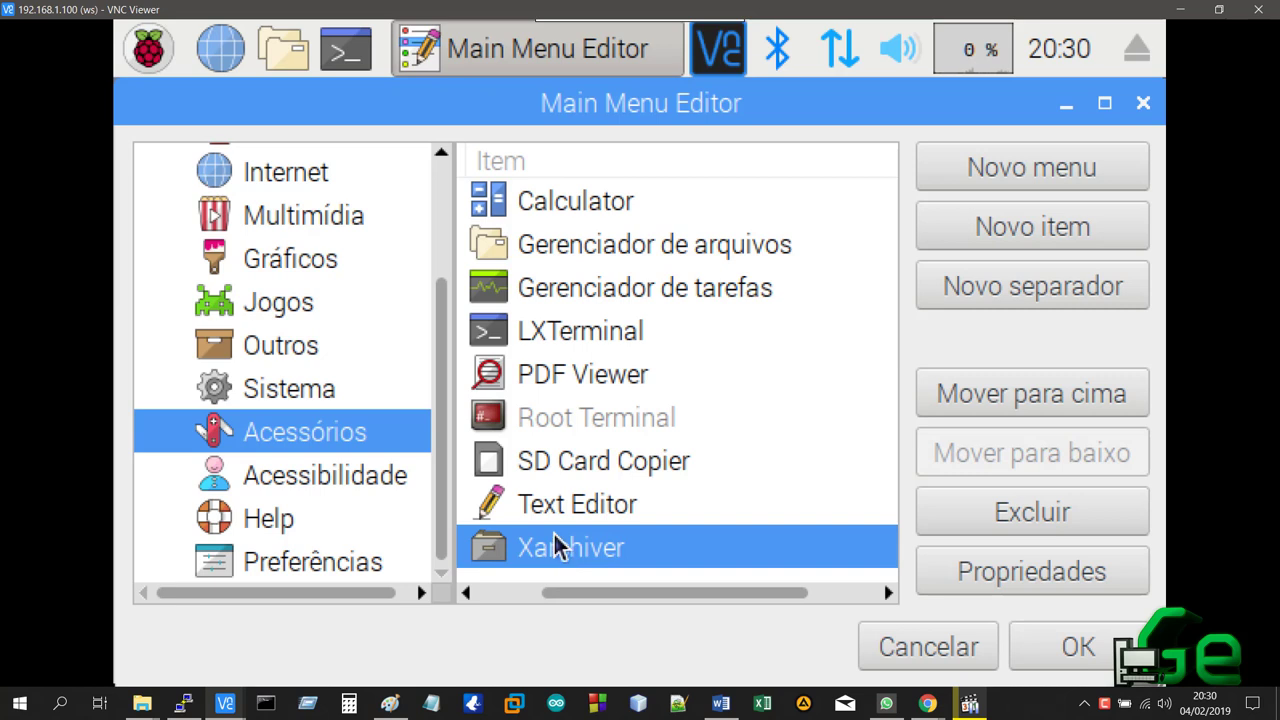
click(522, 205)
click(394, 476)
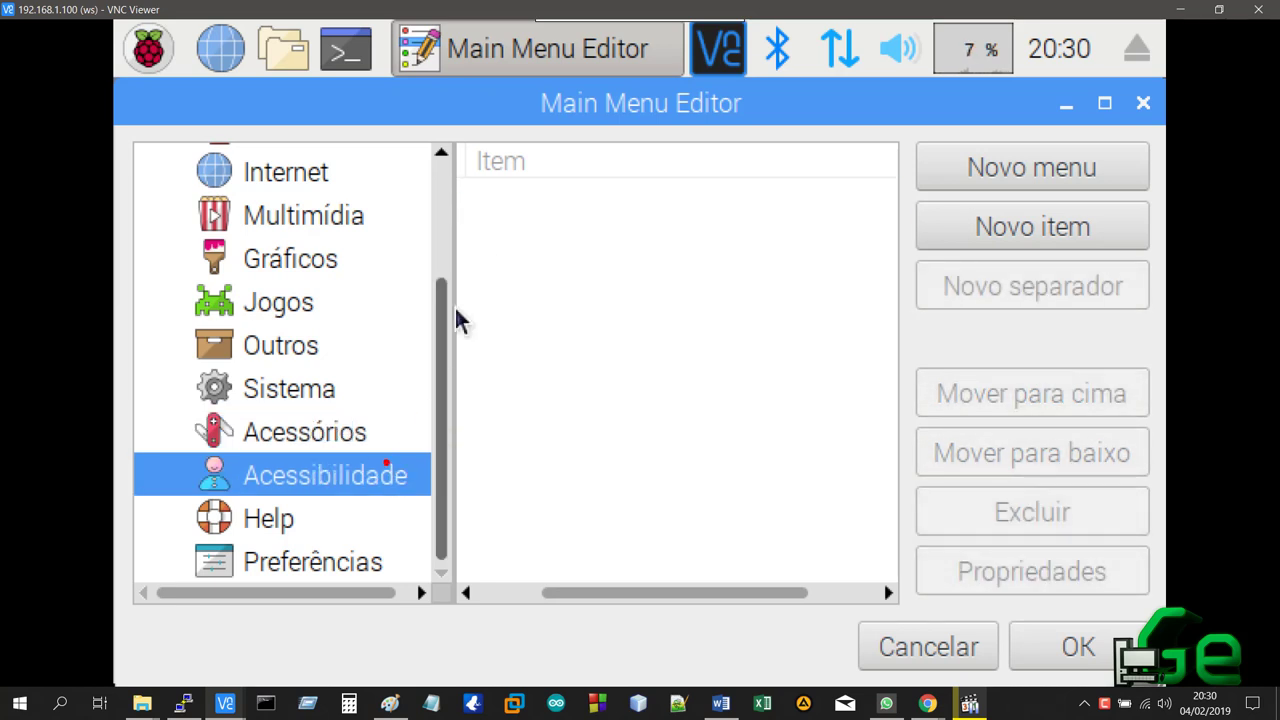
click(323, 442)
click(474, 205)
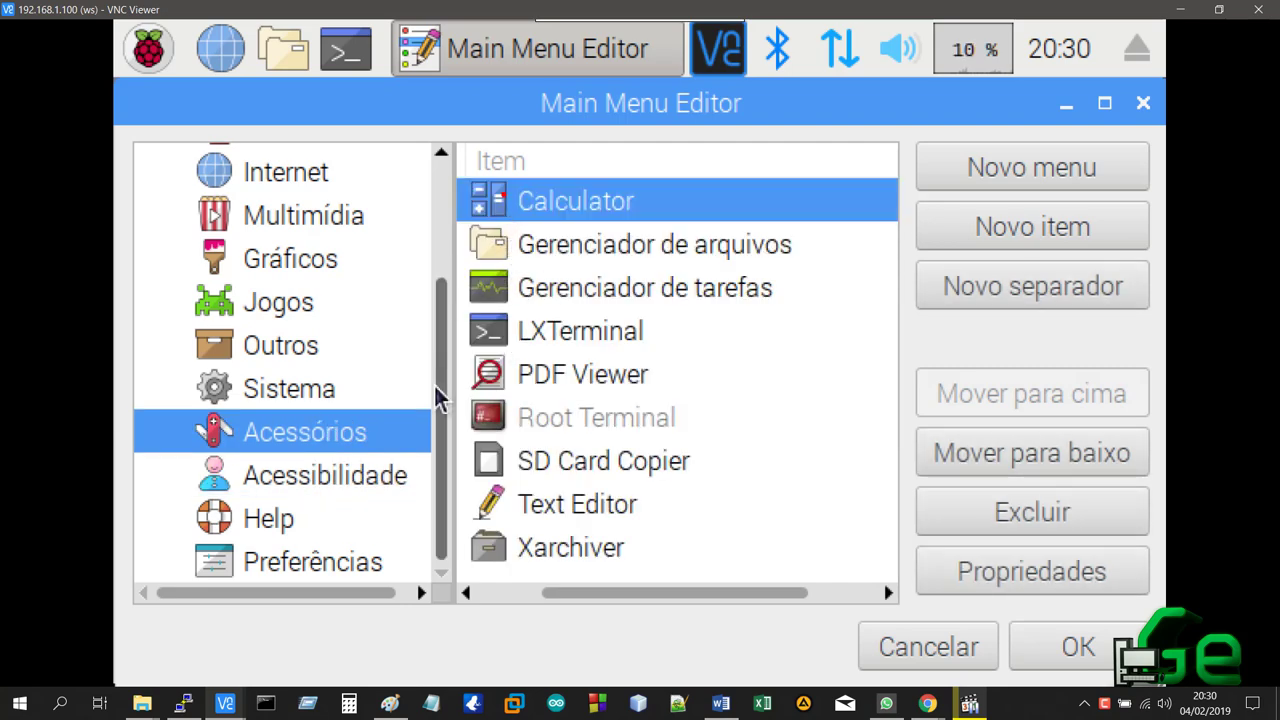
Look through the Help and Preferências categories, and revisit the Acessibilidade, Acessórios and Sistema items.
click(348, 530)
click(334, 560)
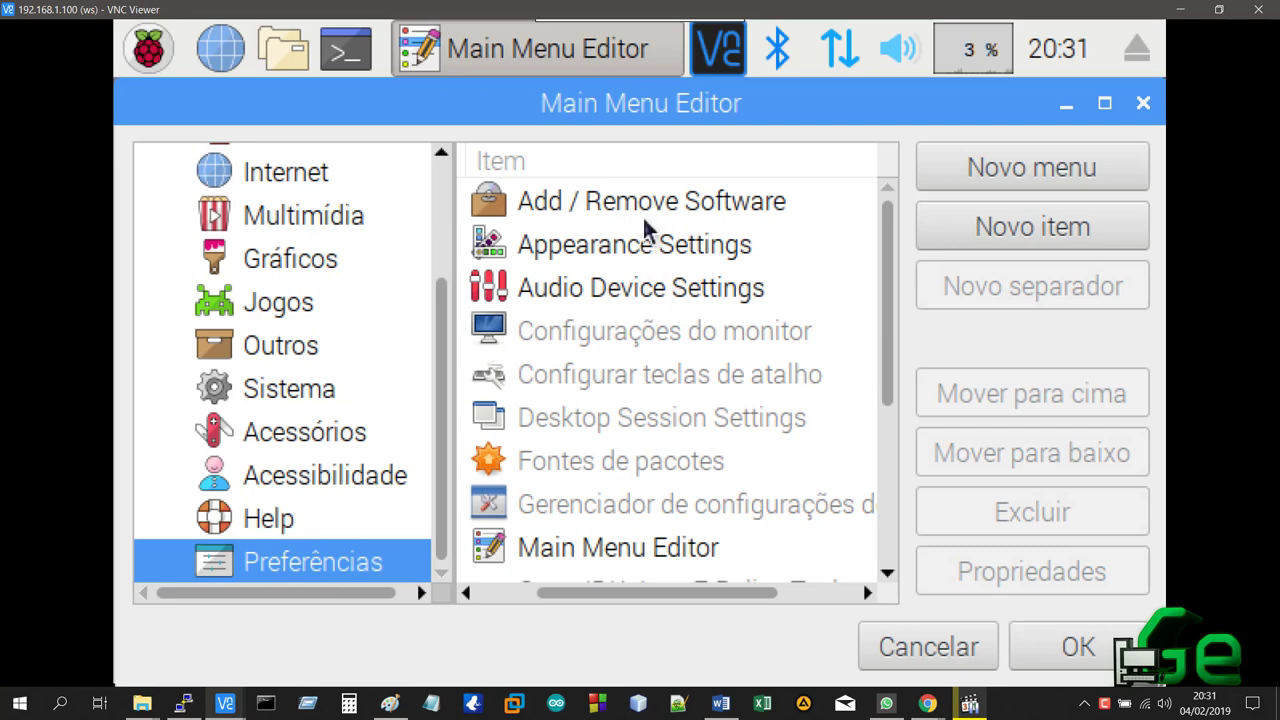
drag(888, 293, 915, 290)
click(305, 478)
click(309, 430)
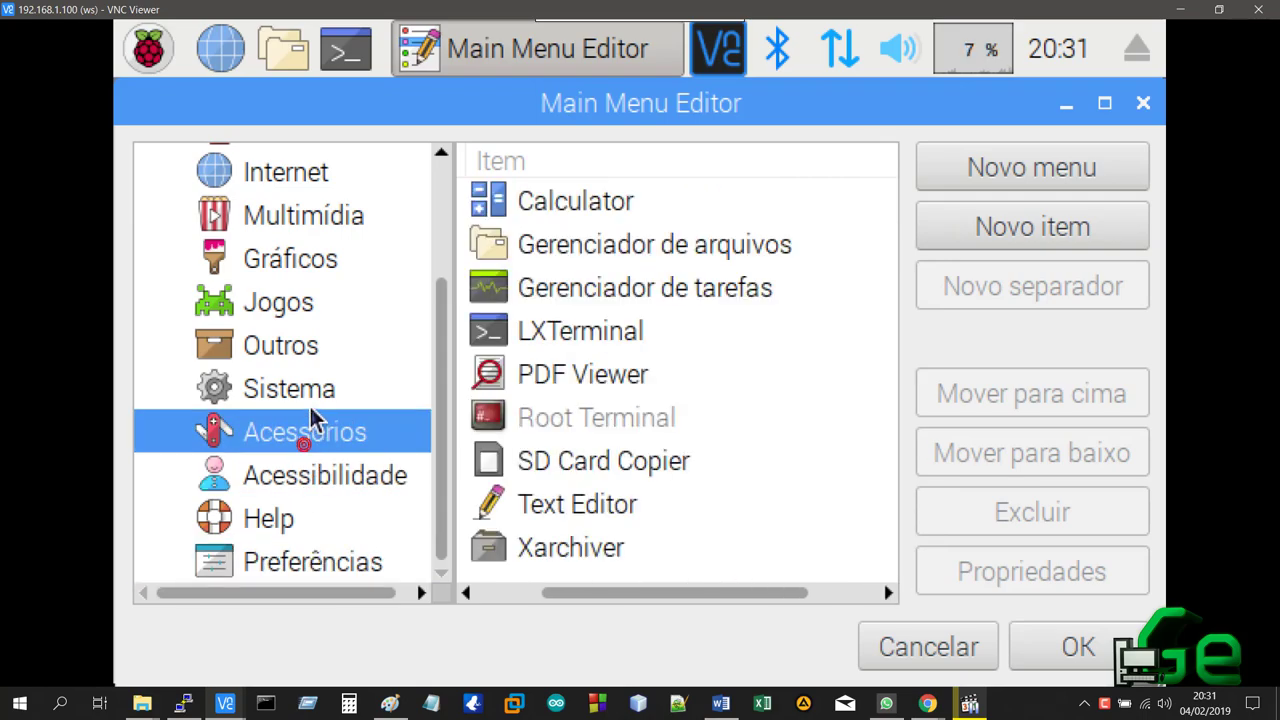
click(310, 395)
Switch back to the terminal holding the pending apt-get purge command.
click(184, 703)
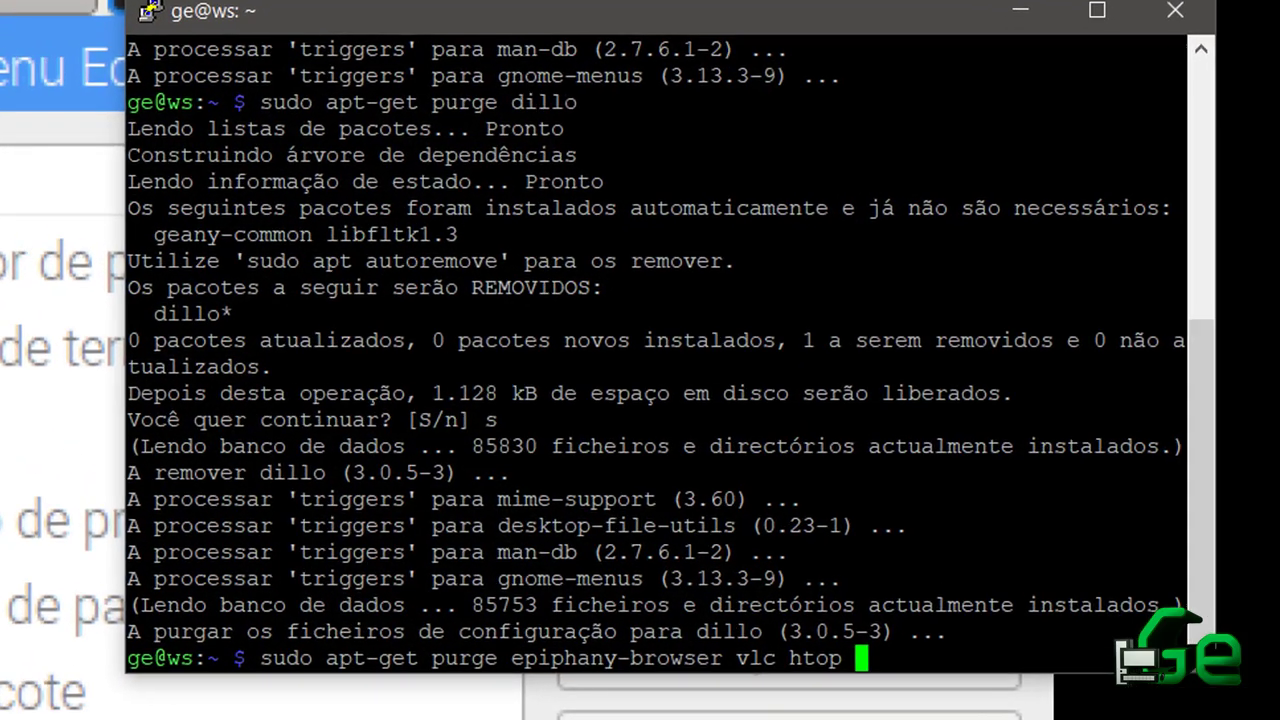
text(cal)
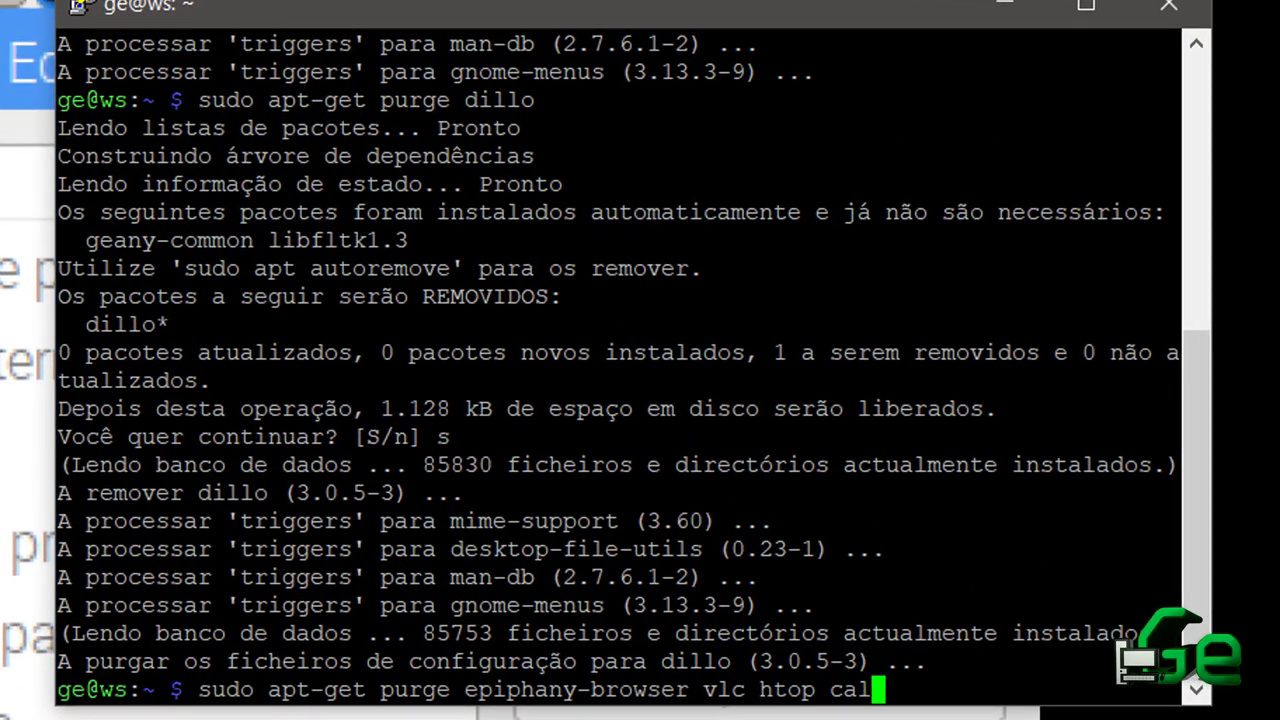
text(cu)
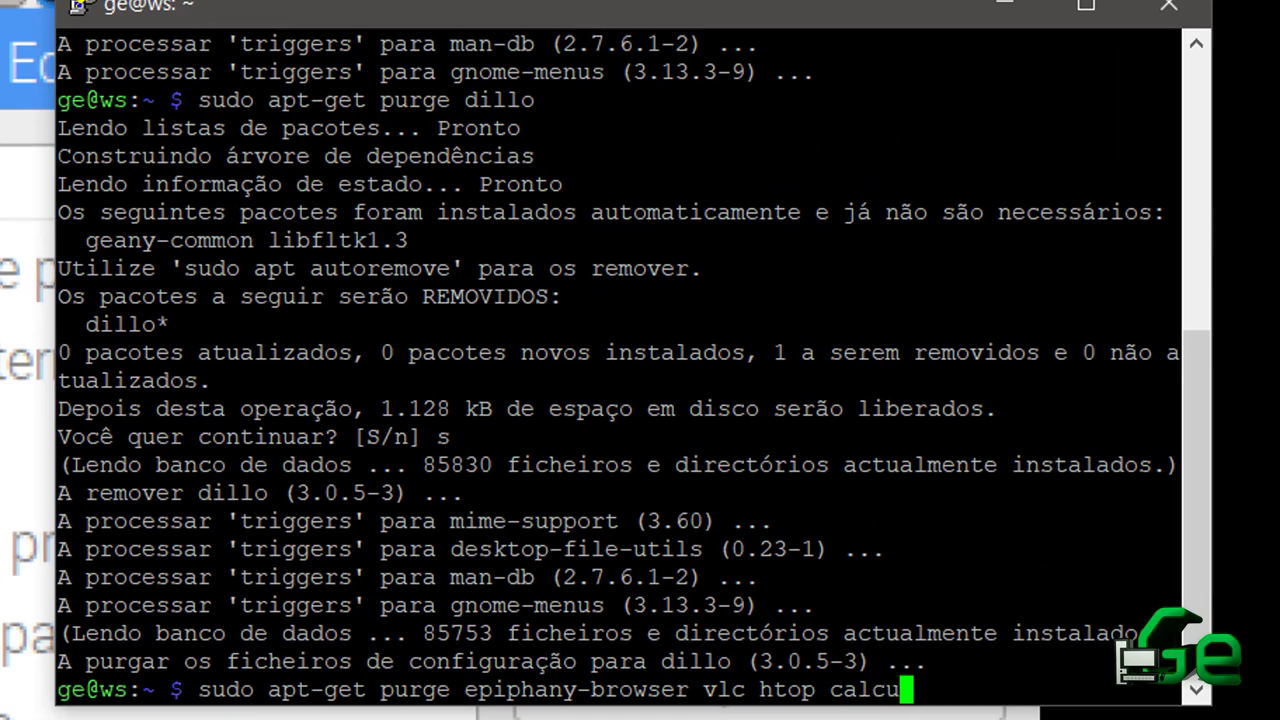
key(BackSpace)
key(BackSpace)
key(BackSpace)
text(-)
key(Tab)
key(Tab)
key(Tab)
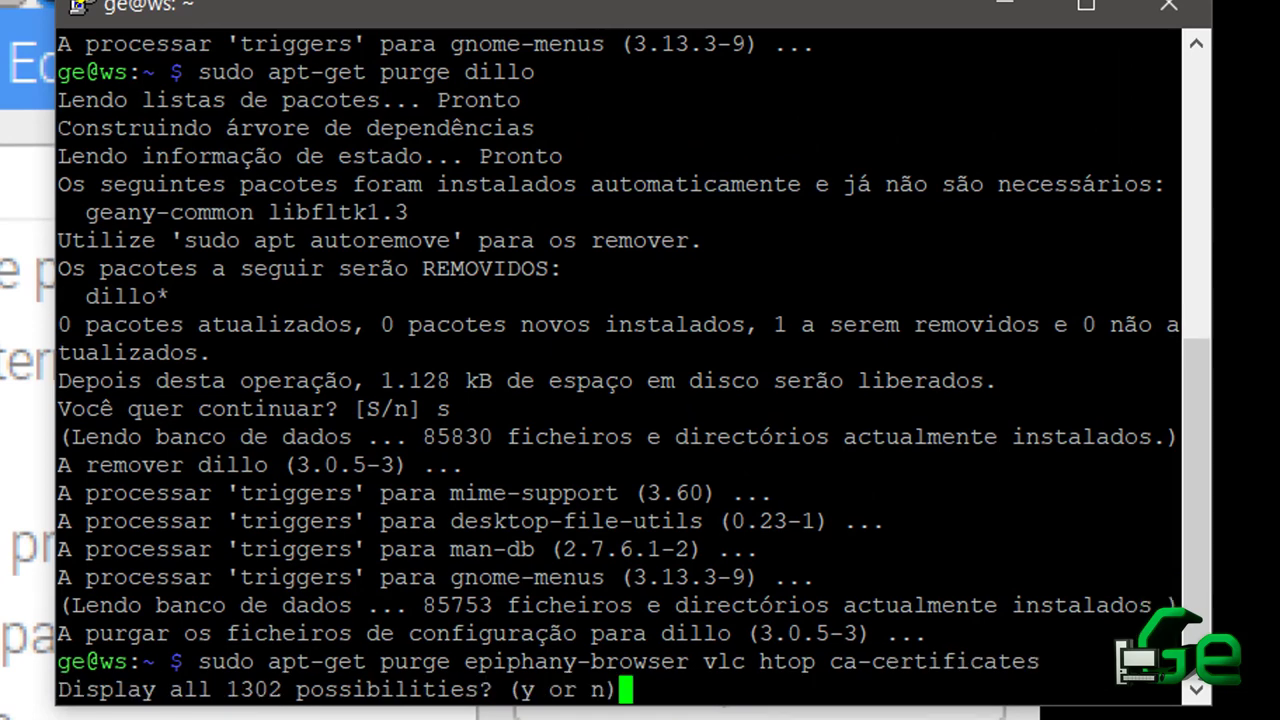
key(n)
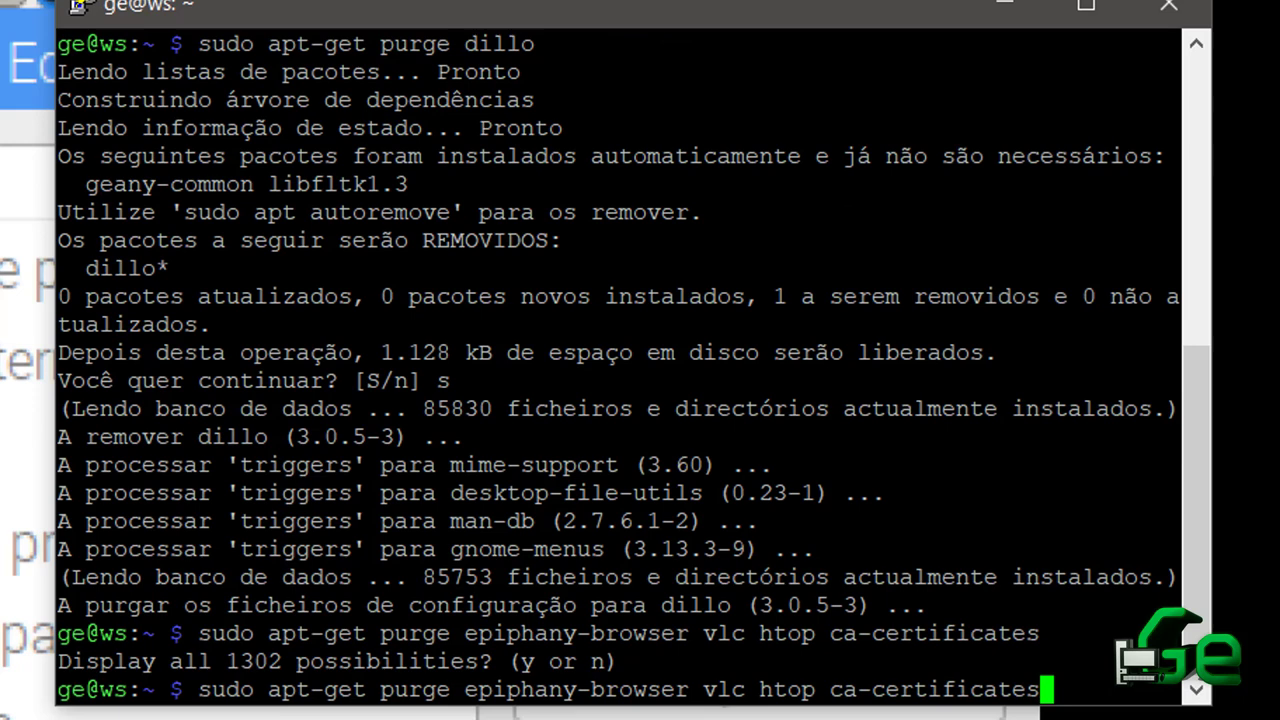
key(BackSpace)
key(BackSpace)
key(BackSpace)
key(BackSpace)
key(BackSpace)
key(BackSpace)
key(BackSpace)
key(BackSpace)
key(BackSpace)
key(BackSpace)
key(BackSpace)
key(BackSpace)
key(BackSpace)
key(BackSpace)
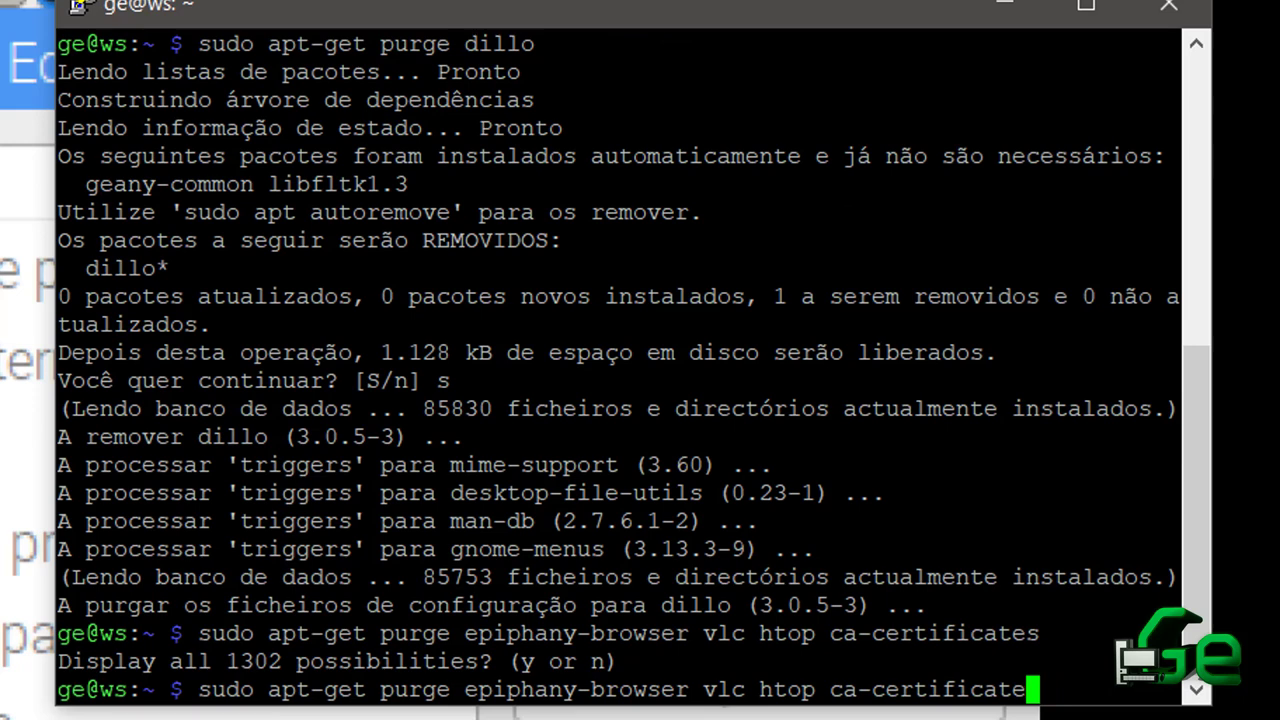
text(al)
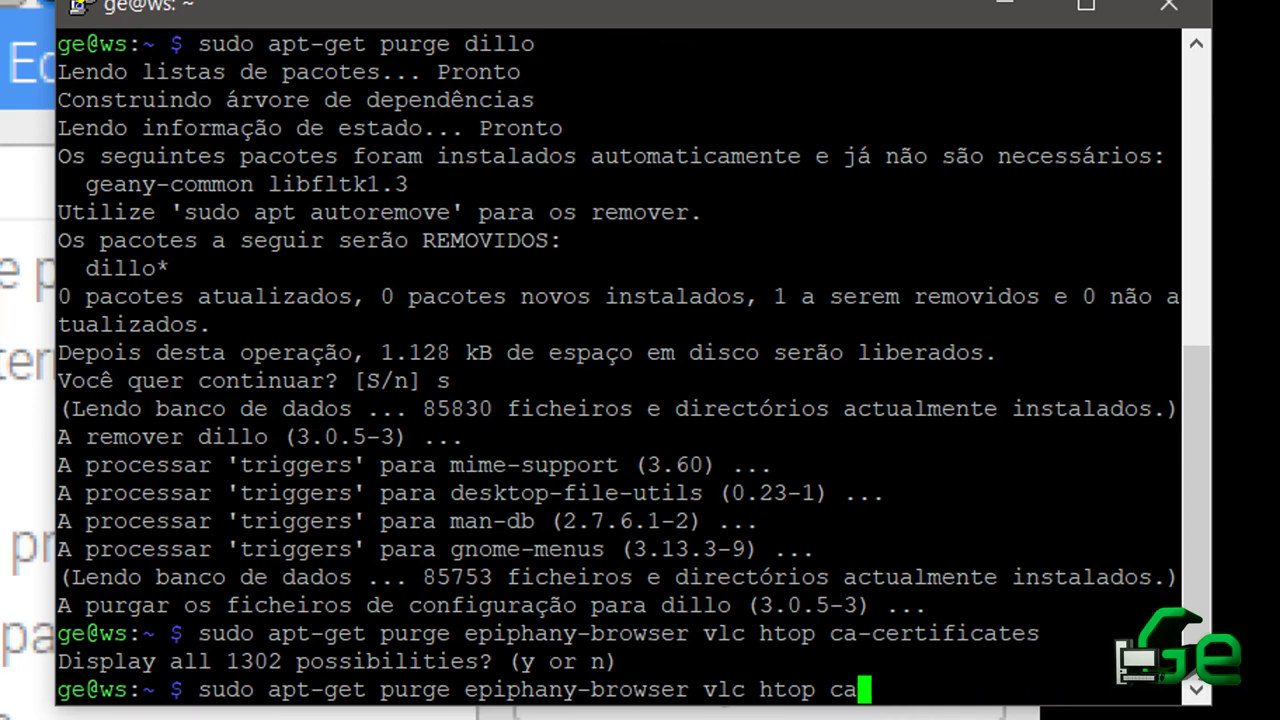
key(BackSpace)
key(BackSpace)
key(BackSpace)
key(BackSpace)
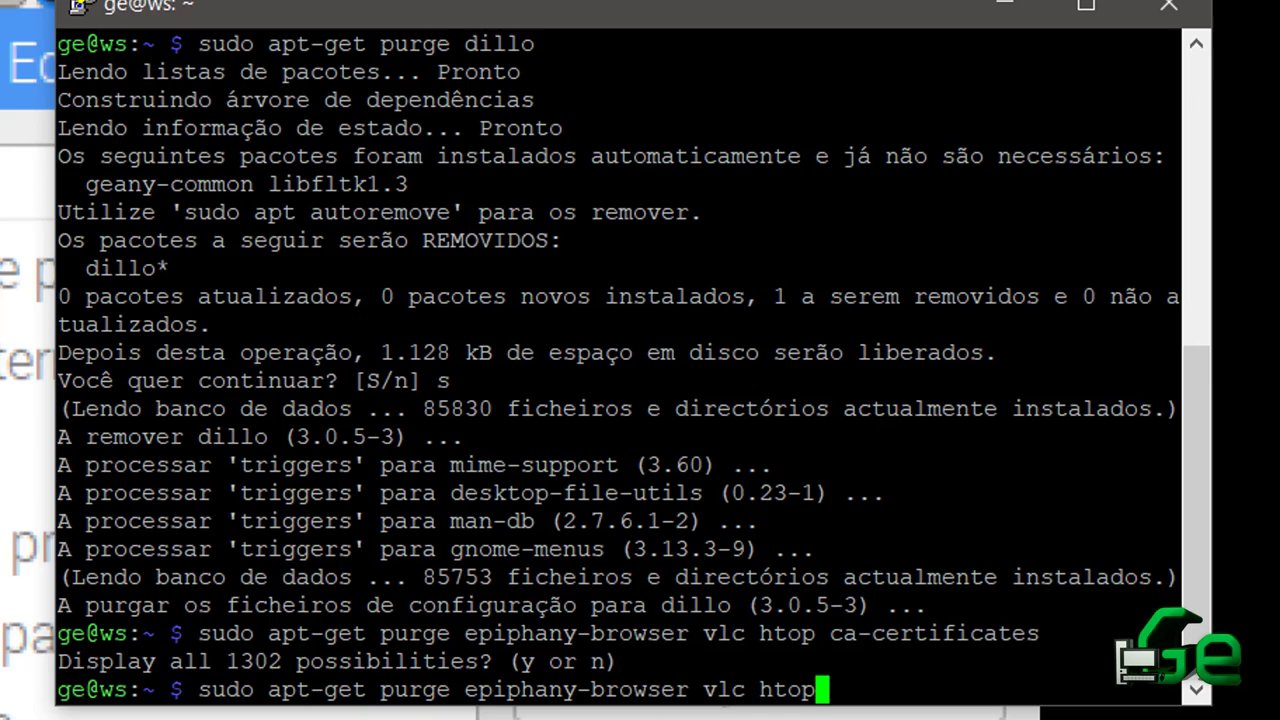
Run sudo apt-get purge epiphany-browser vlc htop, and confirm the removal with s after reviewing the package summary.
key(Return)
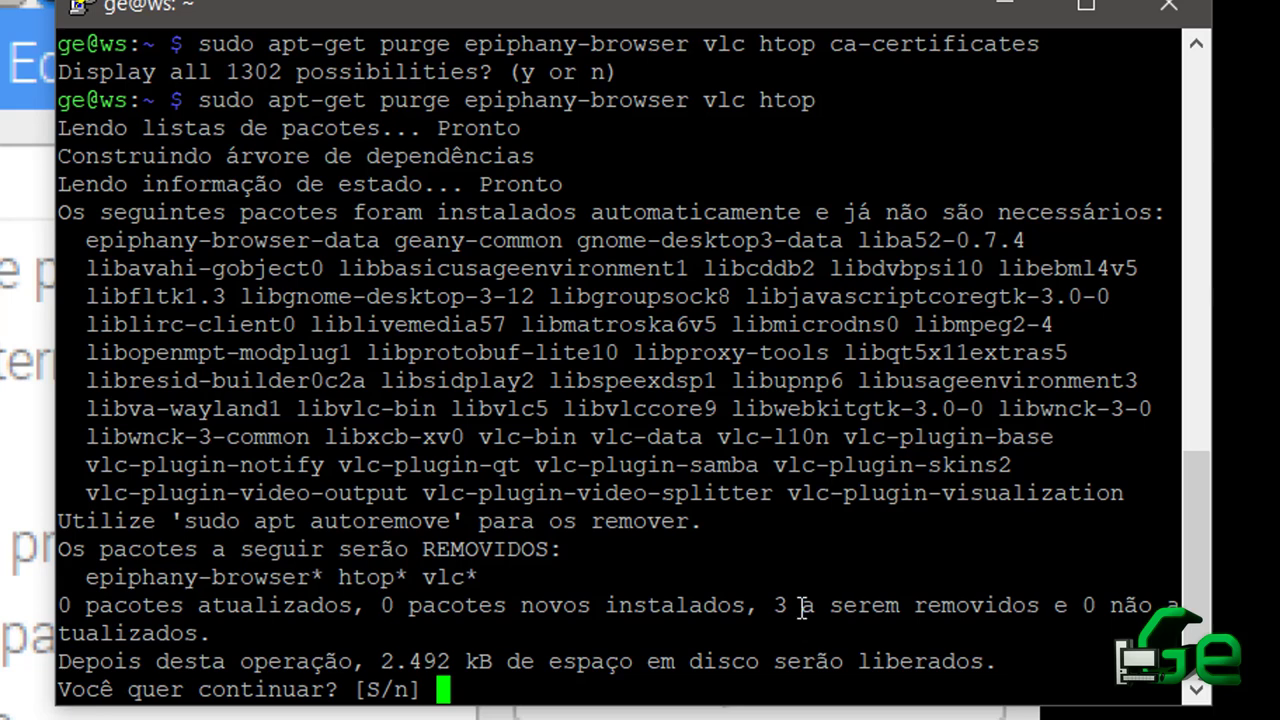
drag(763, 606, 1018, 602)
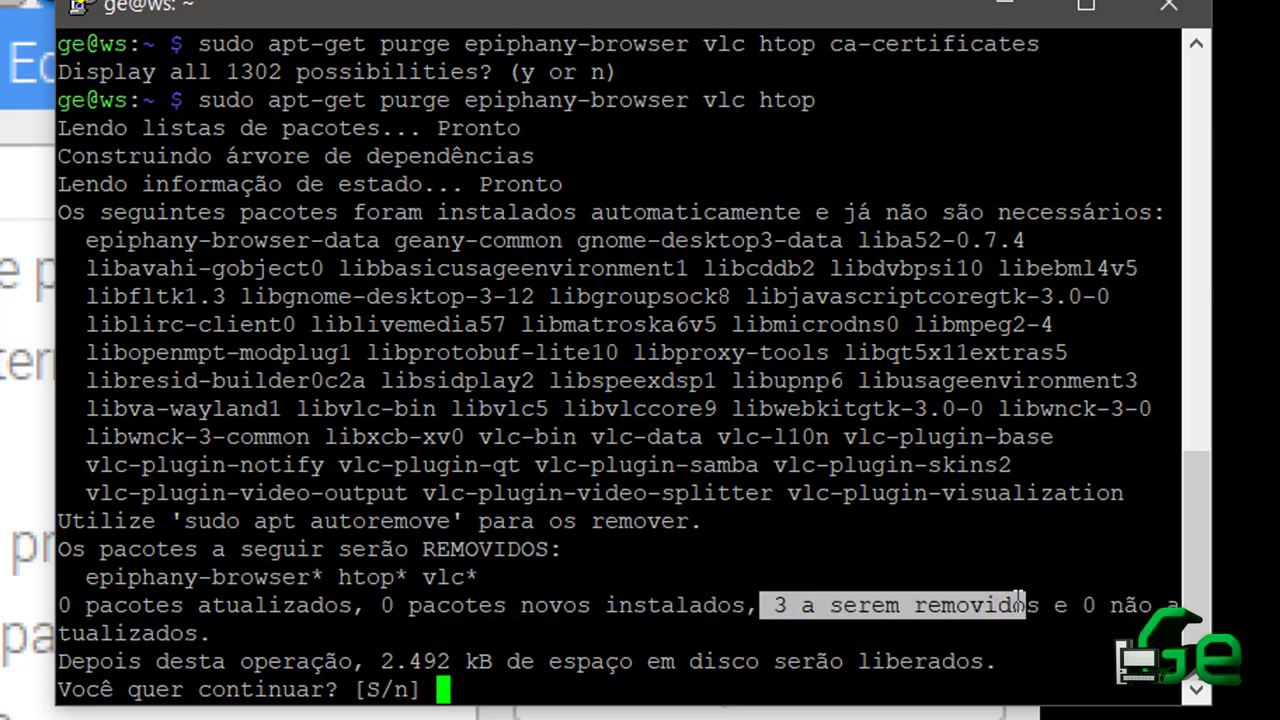
drag(468, 102, 803, 104)
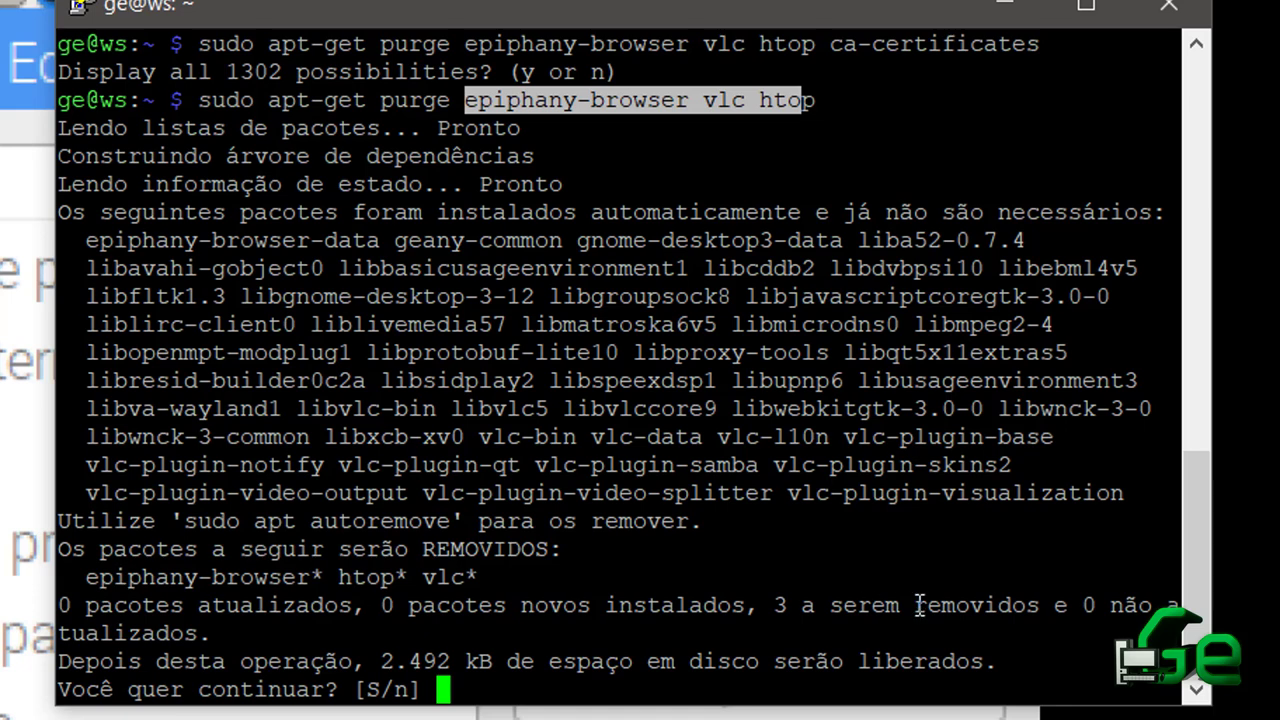
drag(746, 605, 1054, 605)
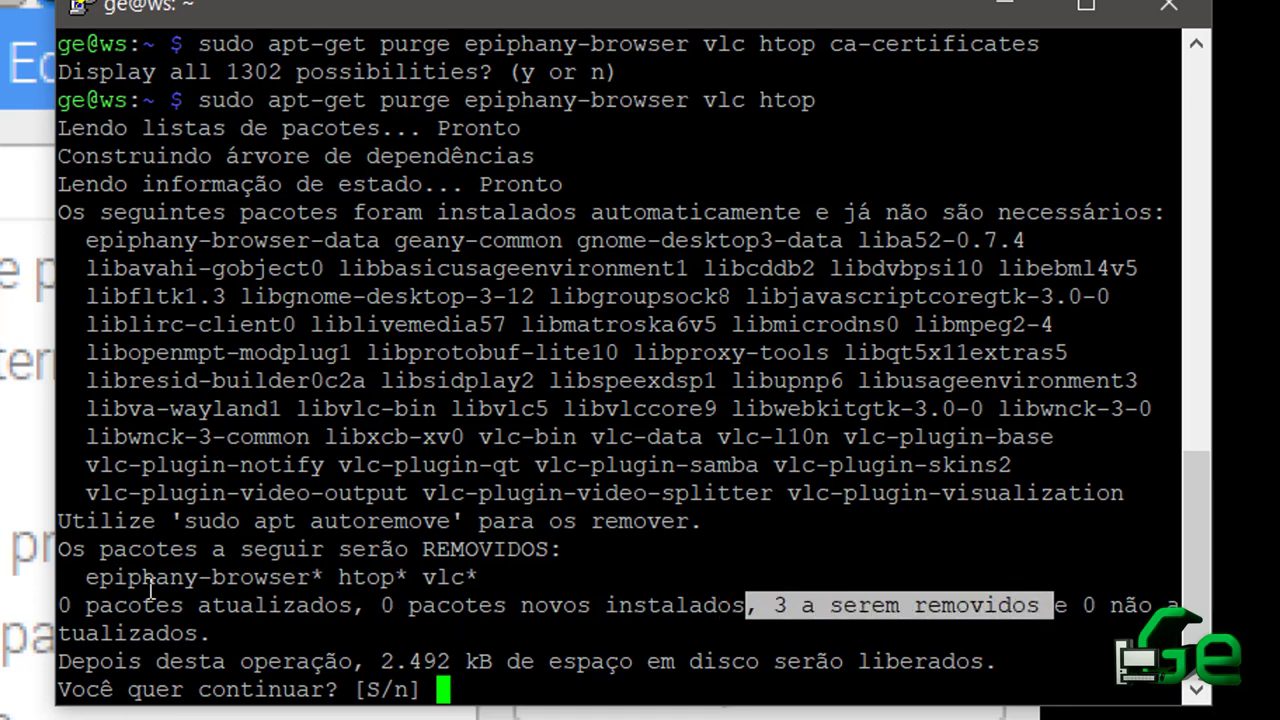
drag(87, 577, 479, 577)
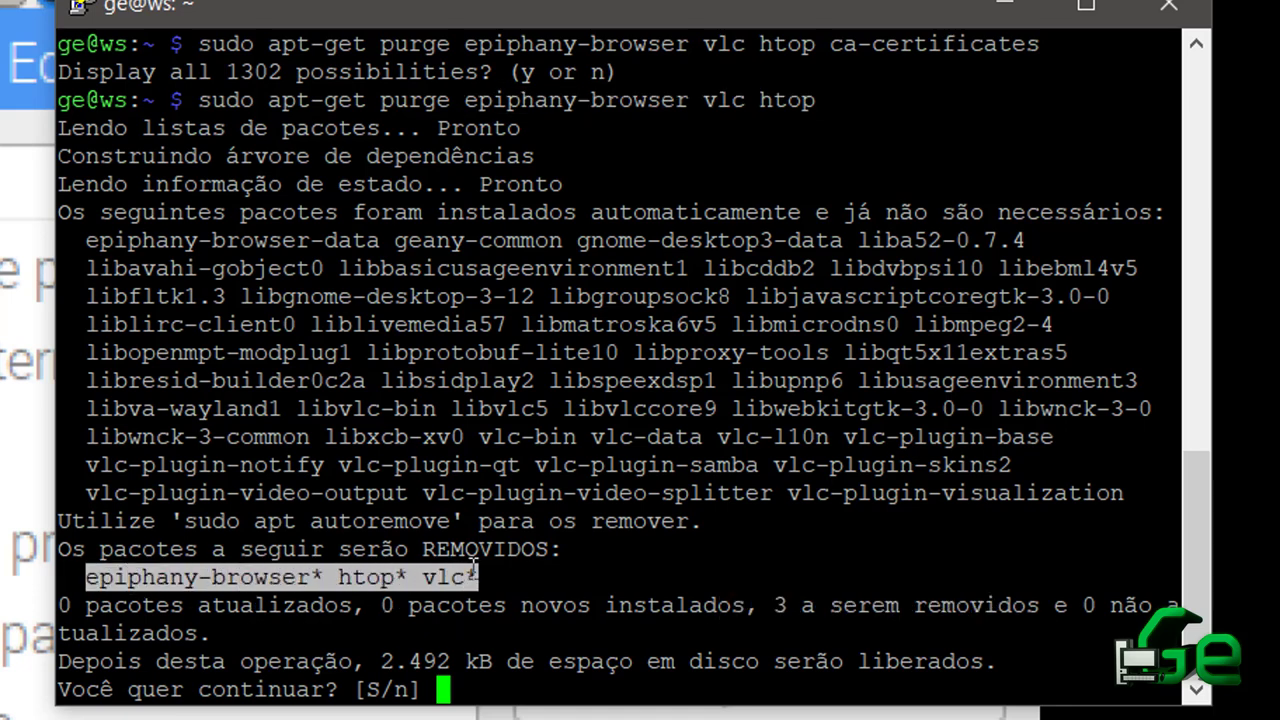
click(192, 640)
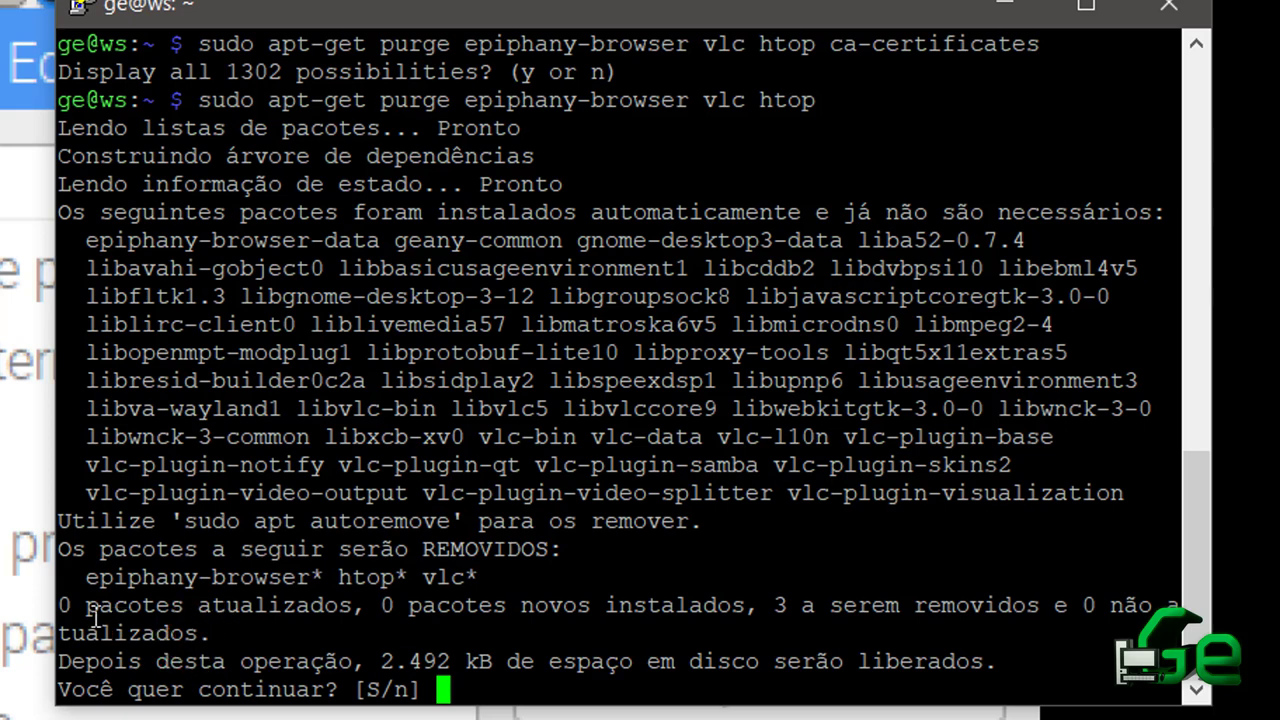
drag(63, 606, 783, 604)
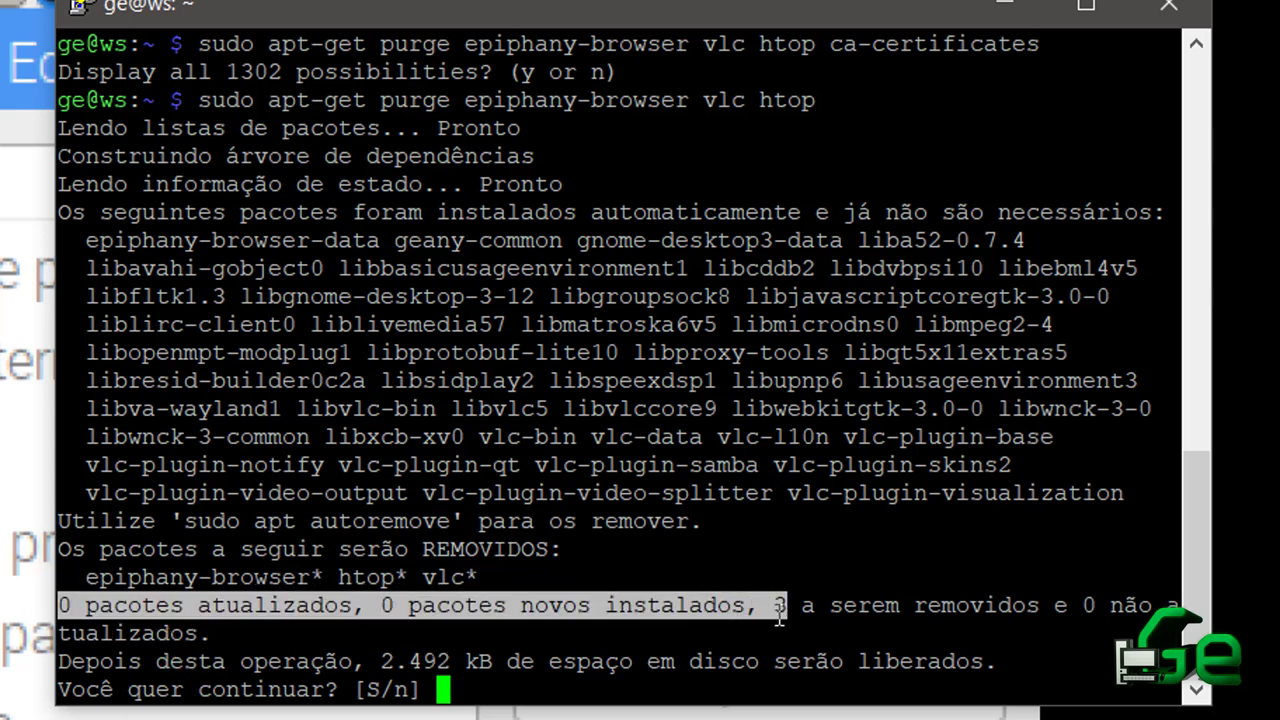
click(213, 632)
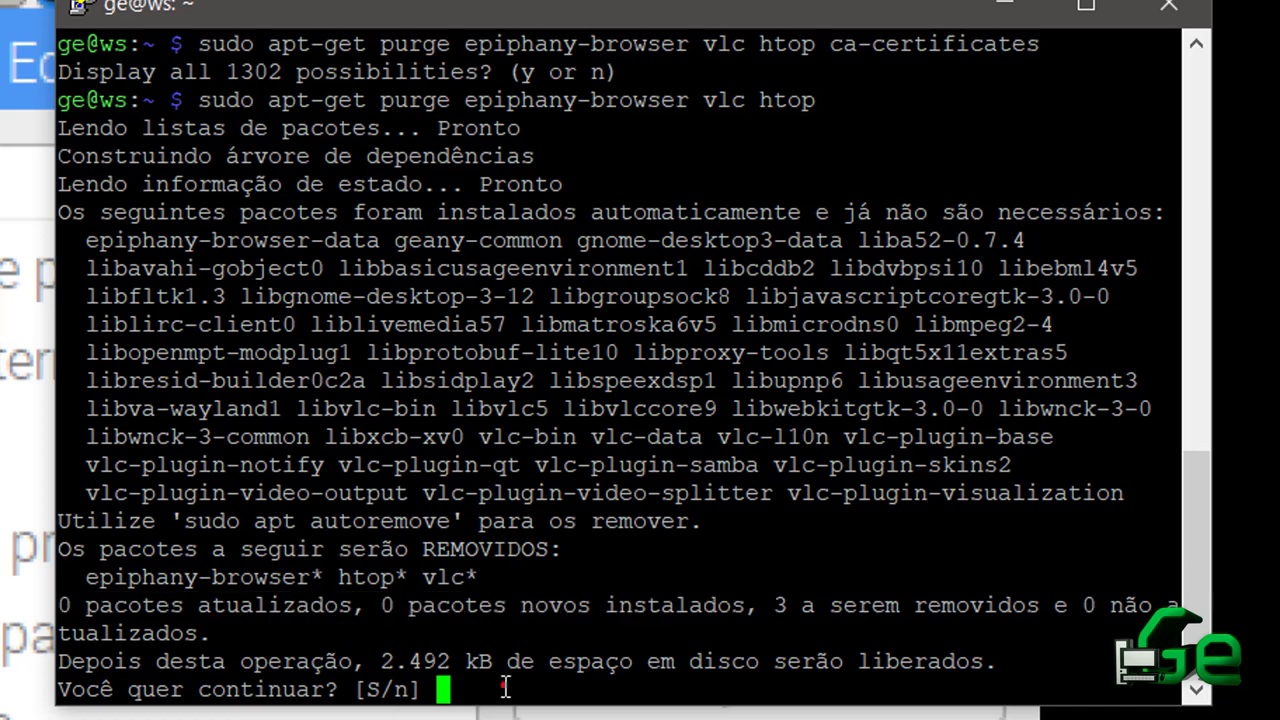
text(s)
key(Return)
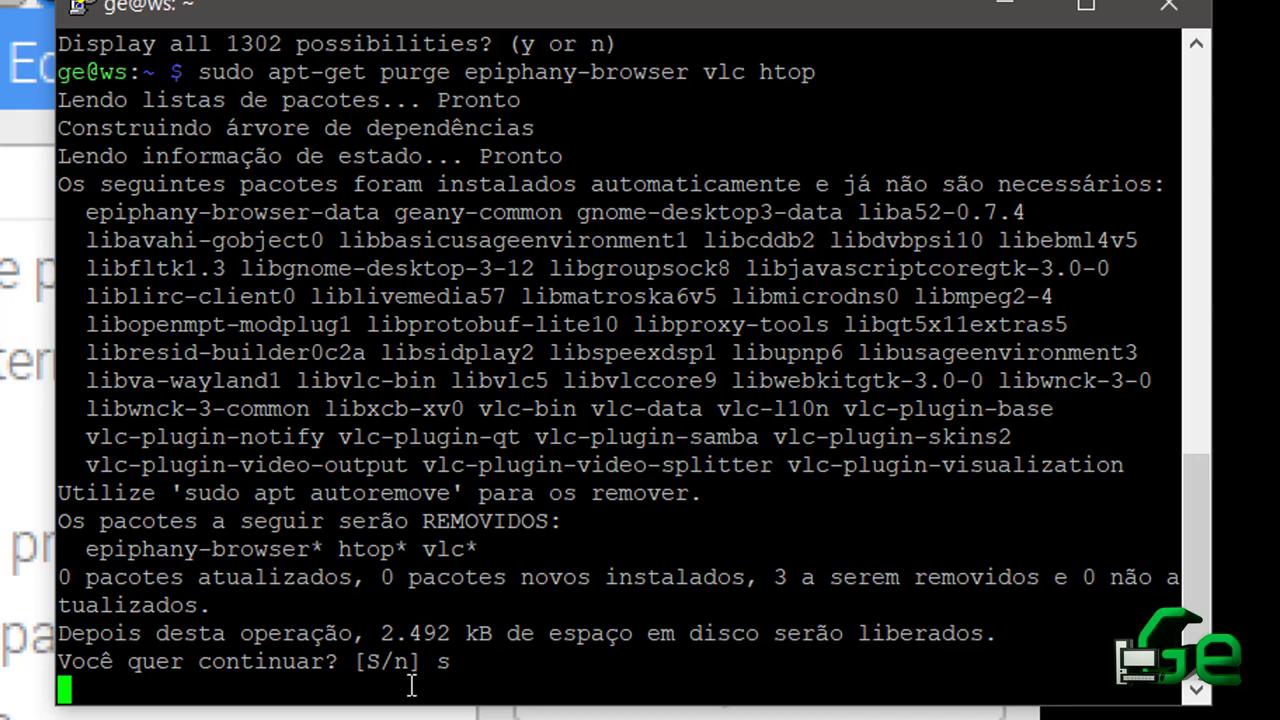
Examine the purge output, especially the automatically installed packages no longer needed, such as geany-common and libprotobuf-lite10.
drag(100, 186, 471, 190)
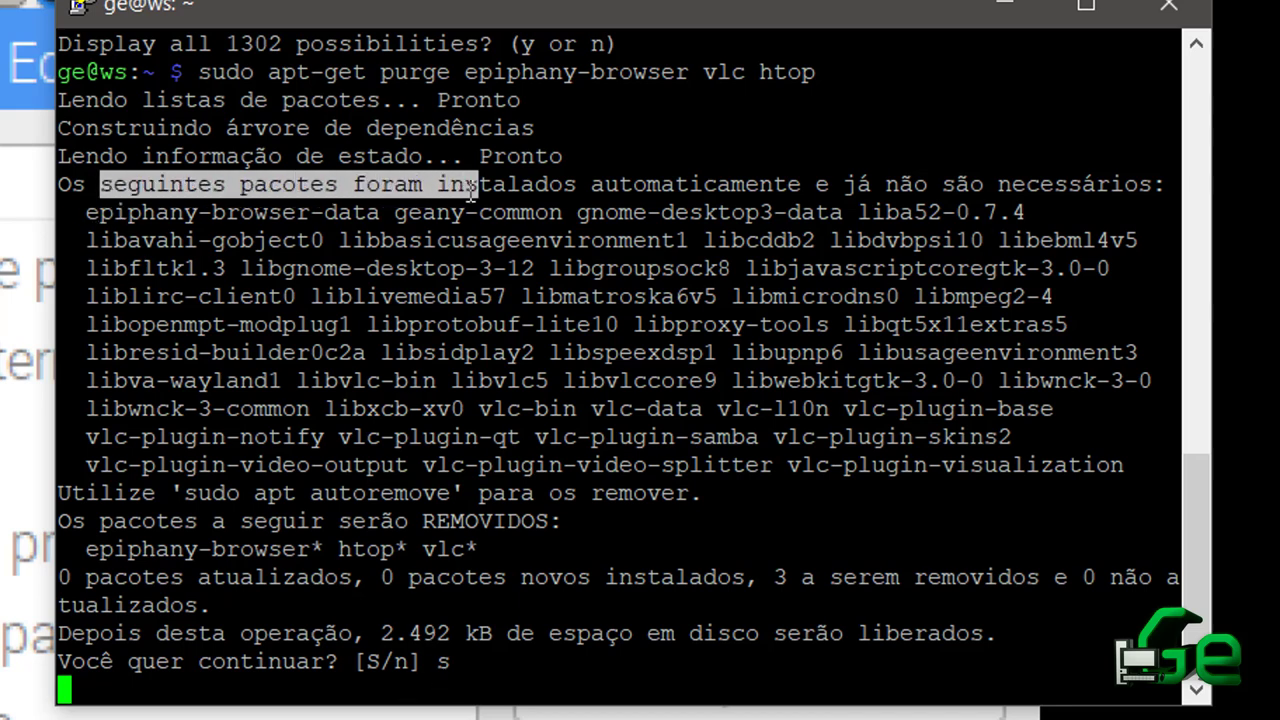
click(291, 244)
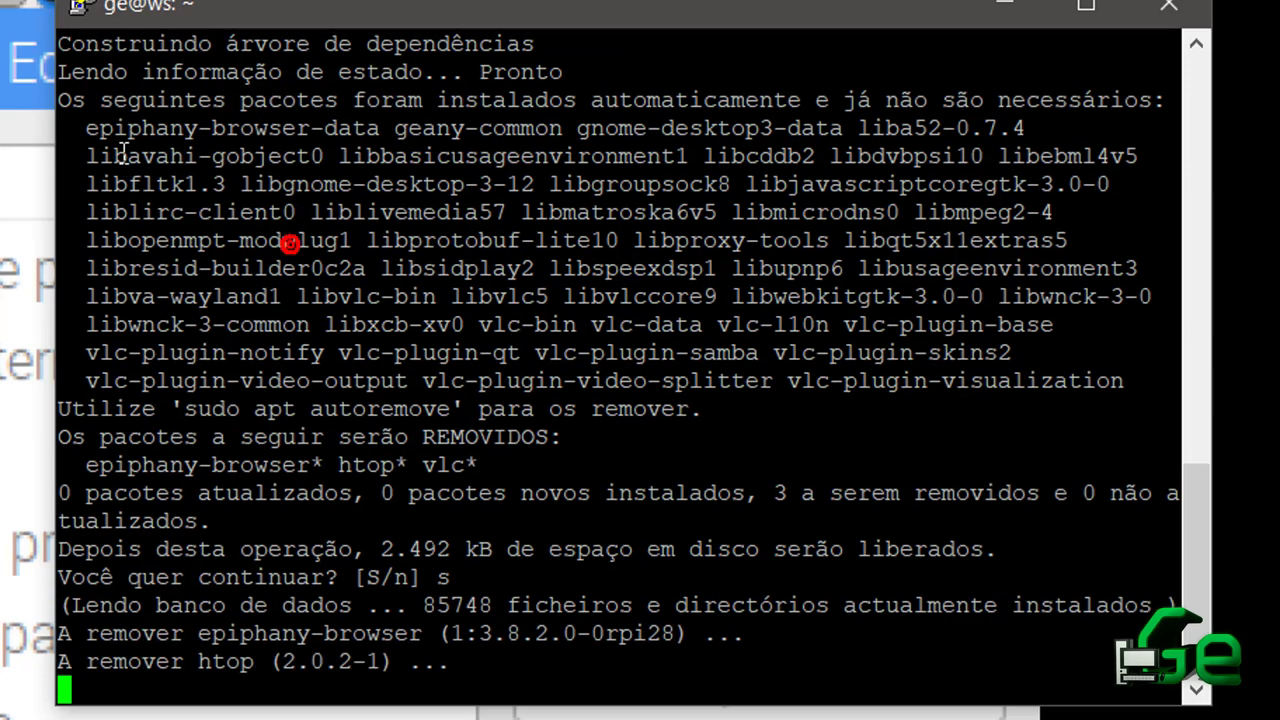
drag(86, 133, 1135, 366)
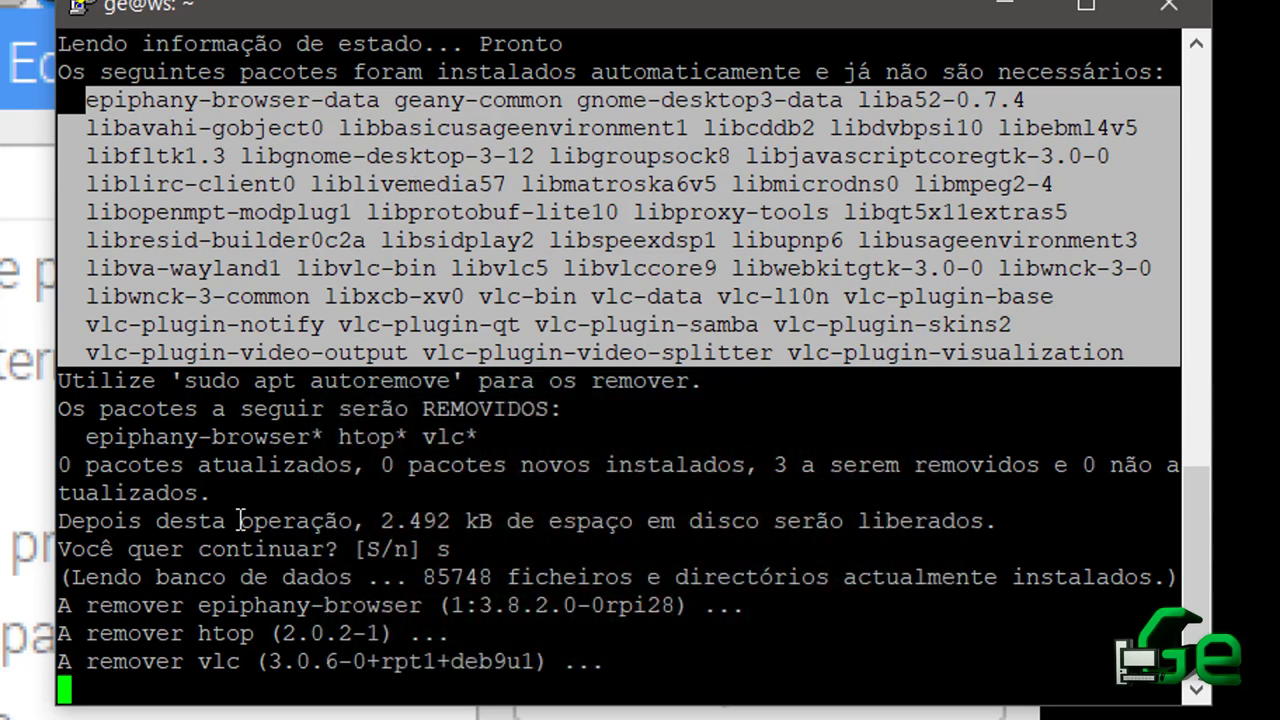
click(203, 610)
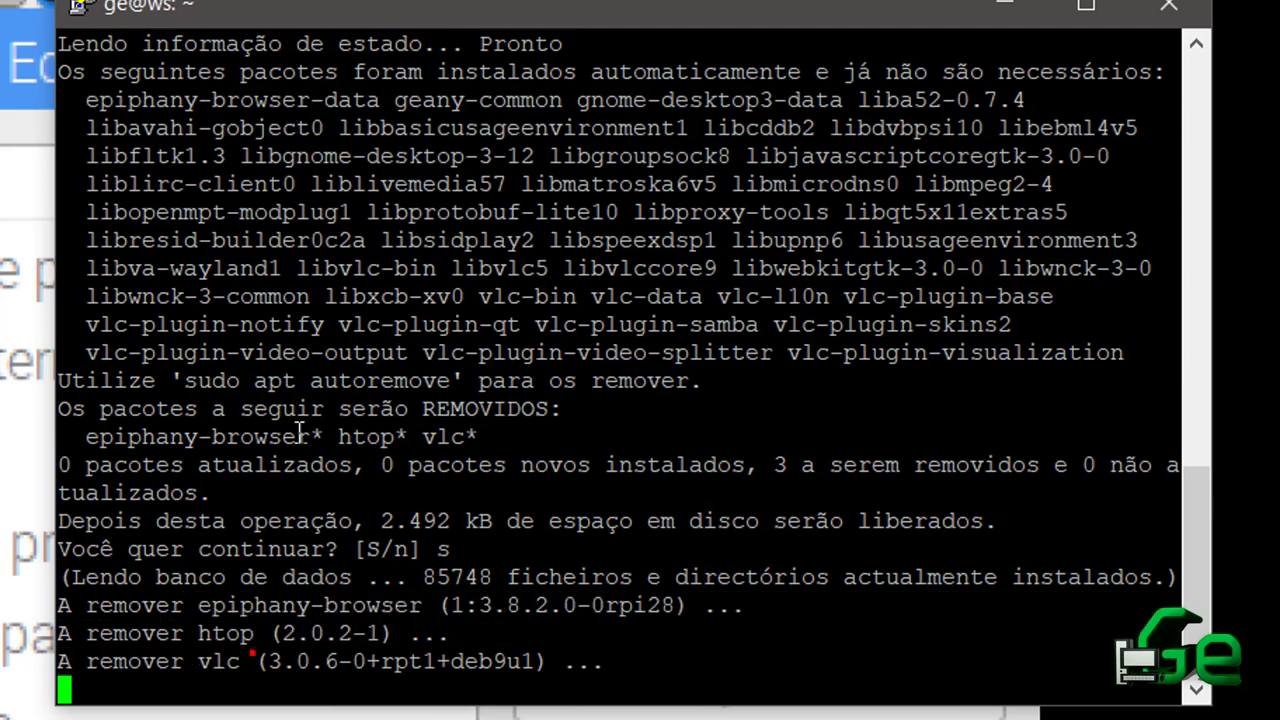
drag(390, 100, 563, 100)
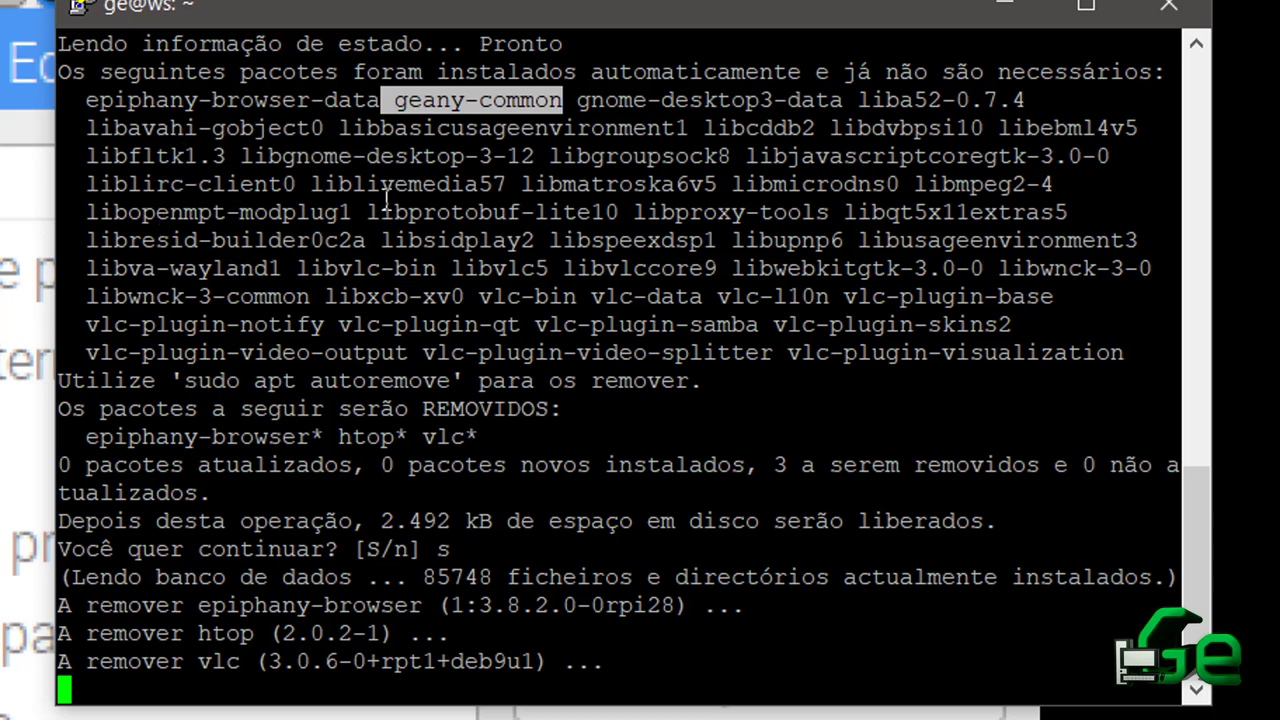
mouse_move(371, 210)
mouse_down()
mouse_move(560, 186)
mouse_move(625, 212)
mouse_up()
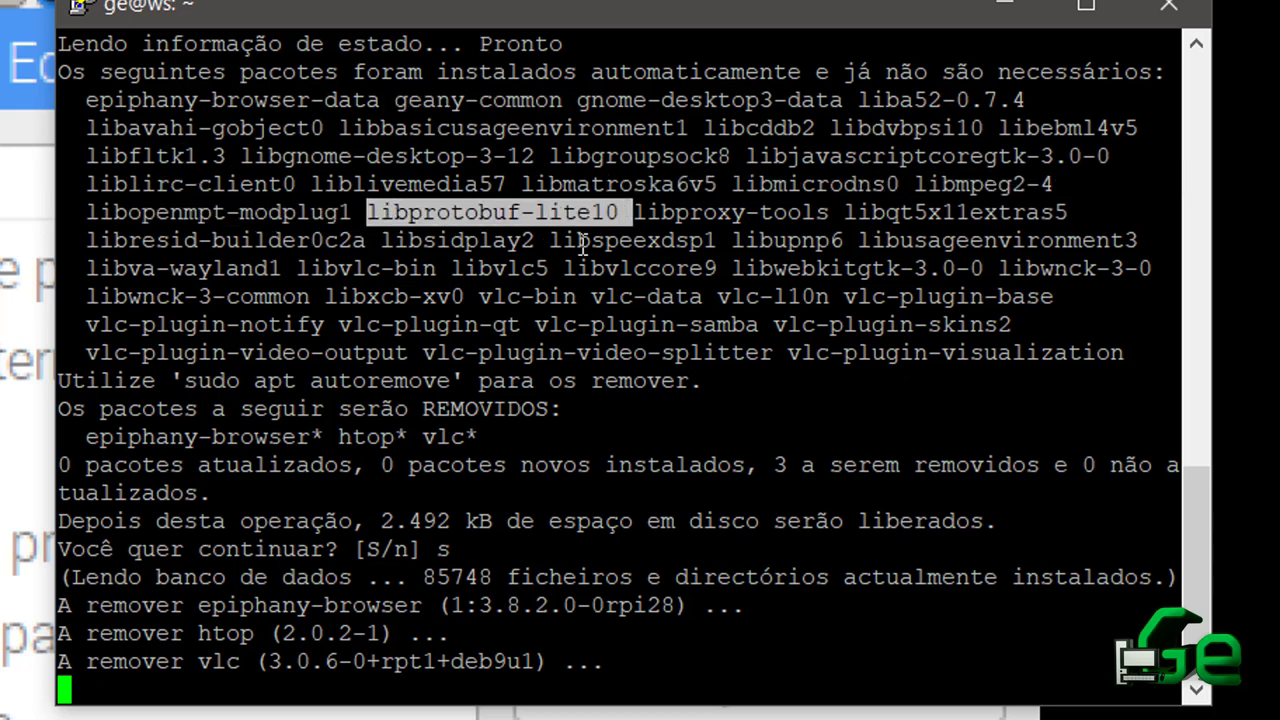
click(529, 313)
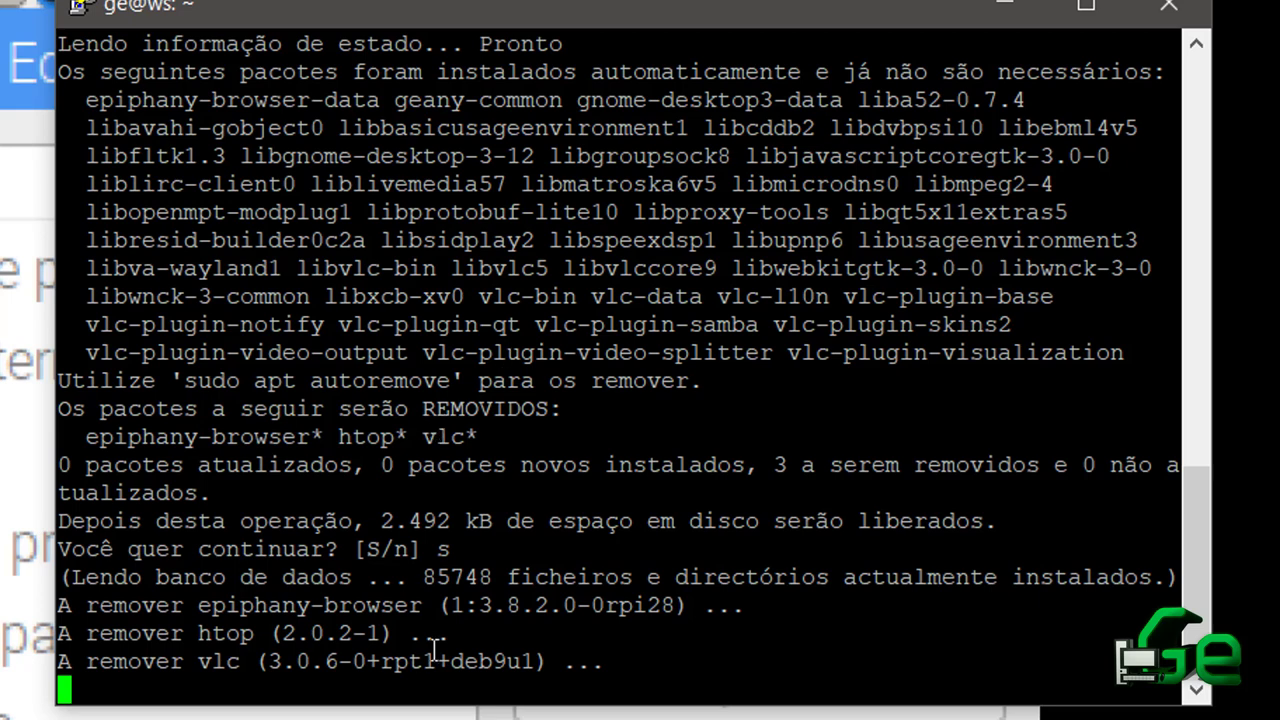
drag(143, 690, 60, 577)
click(254, 521)
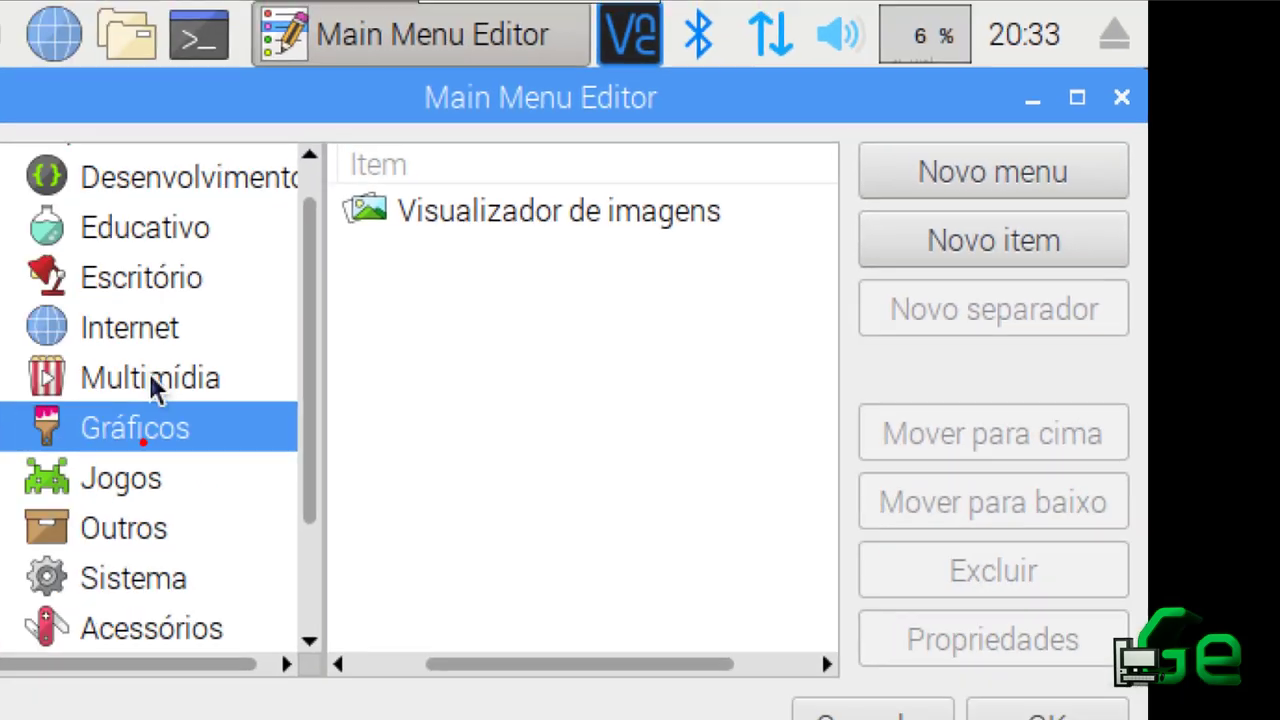
Check the Multimídia and Internet entries in both the Main Menu Editor and the Raspberry Pi applications menu for the purged programs.
click(301, 345)
click(155, 58)
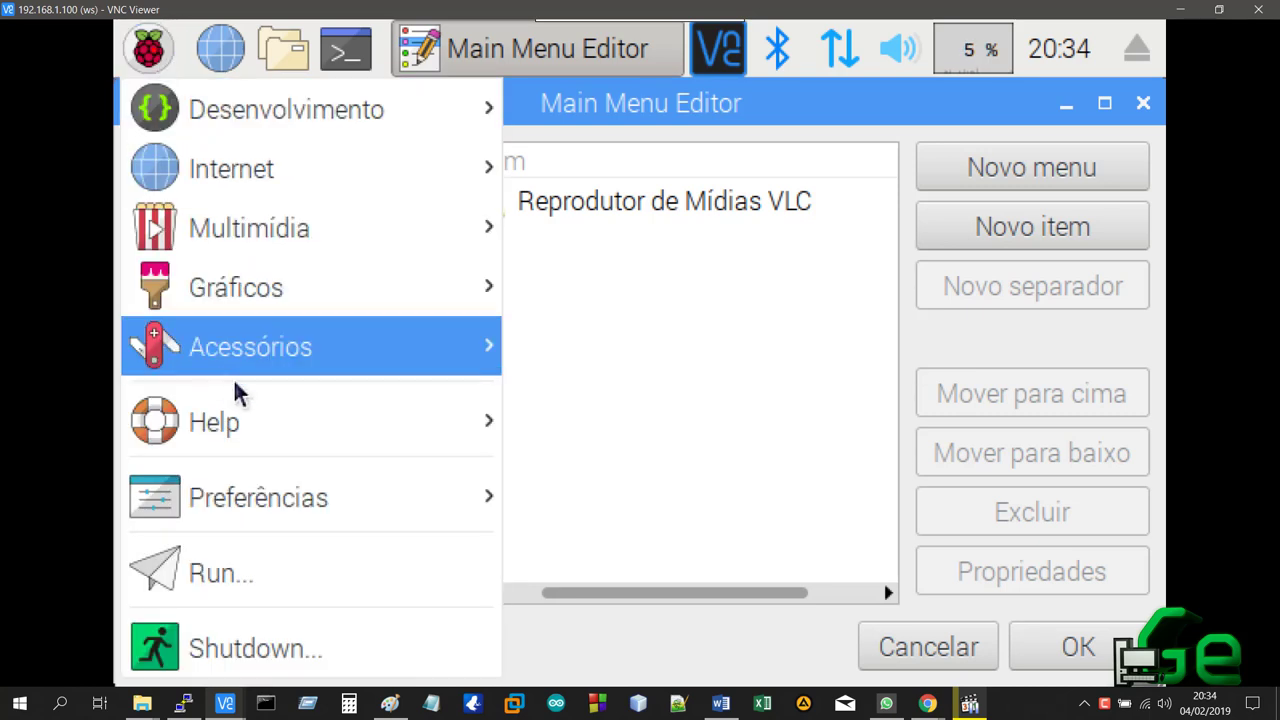
mouse_move(313, 120)
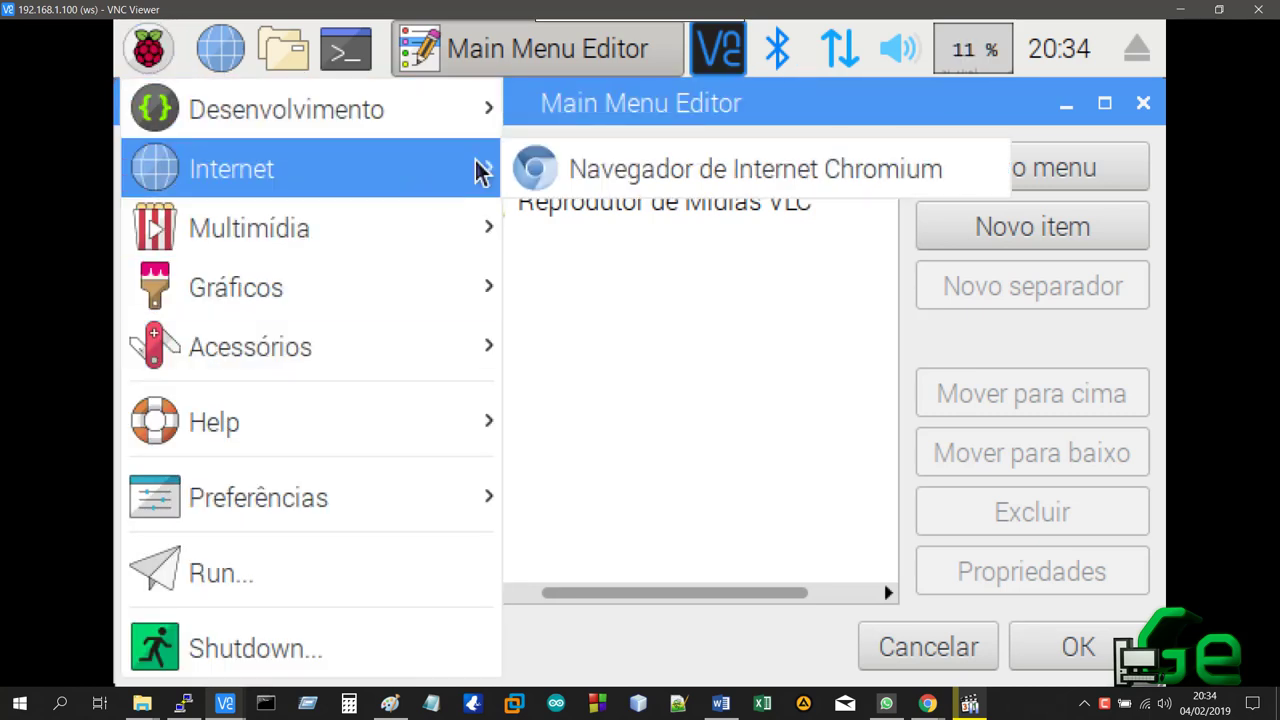
mouse_move(440, 235)
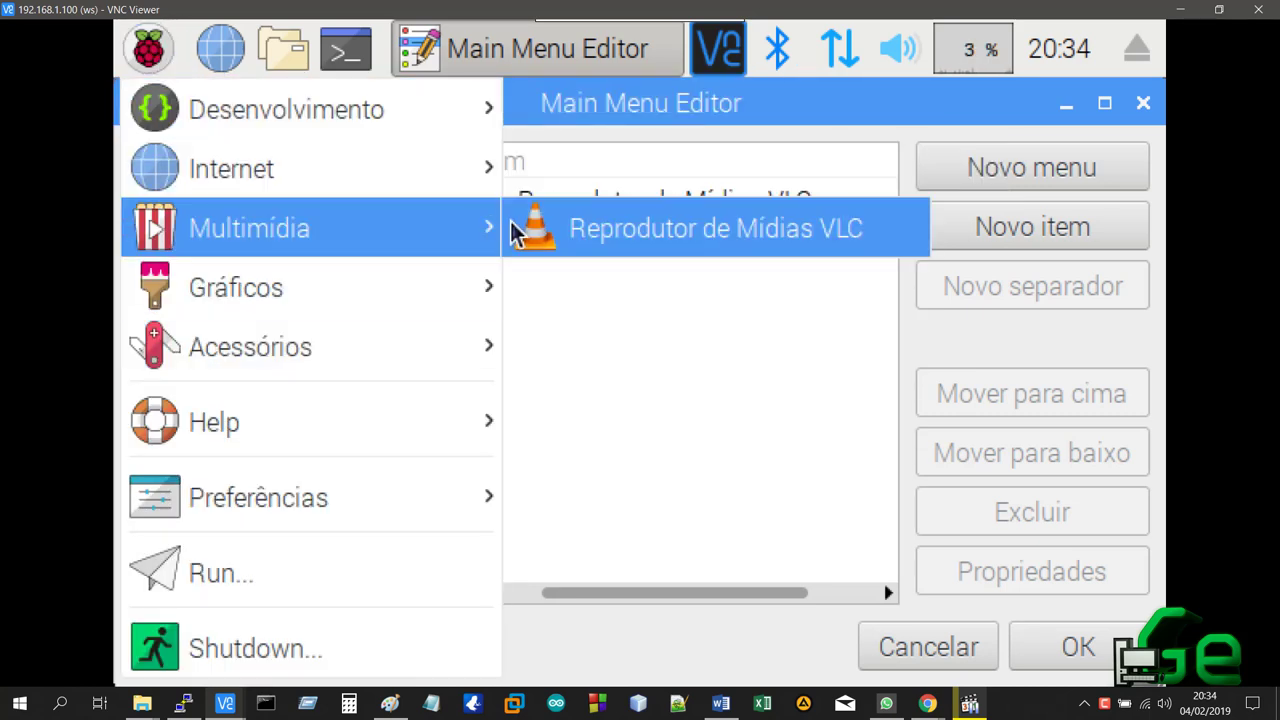
click(574, 346)
click(292, 312)
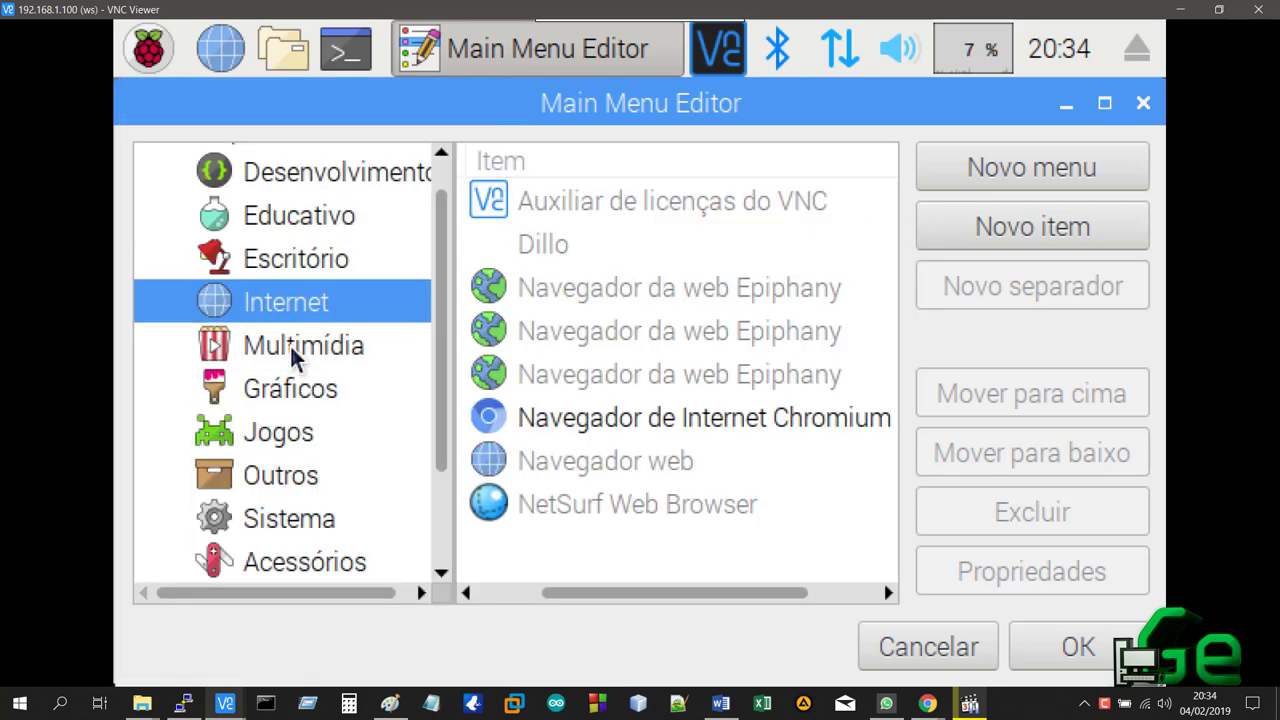
click(297, 352)
click(337, 306)
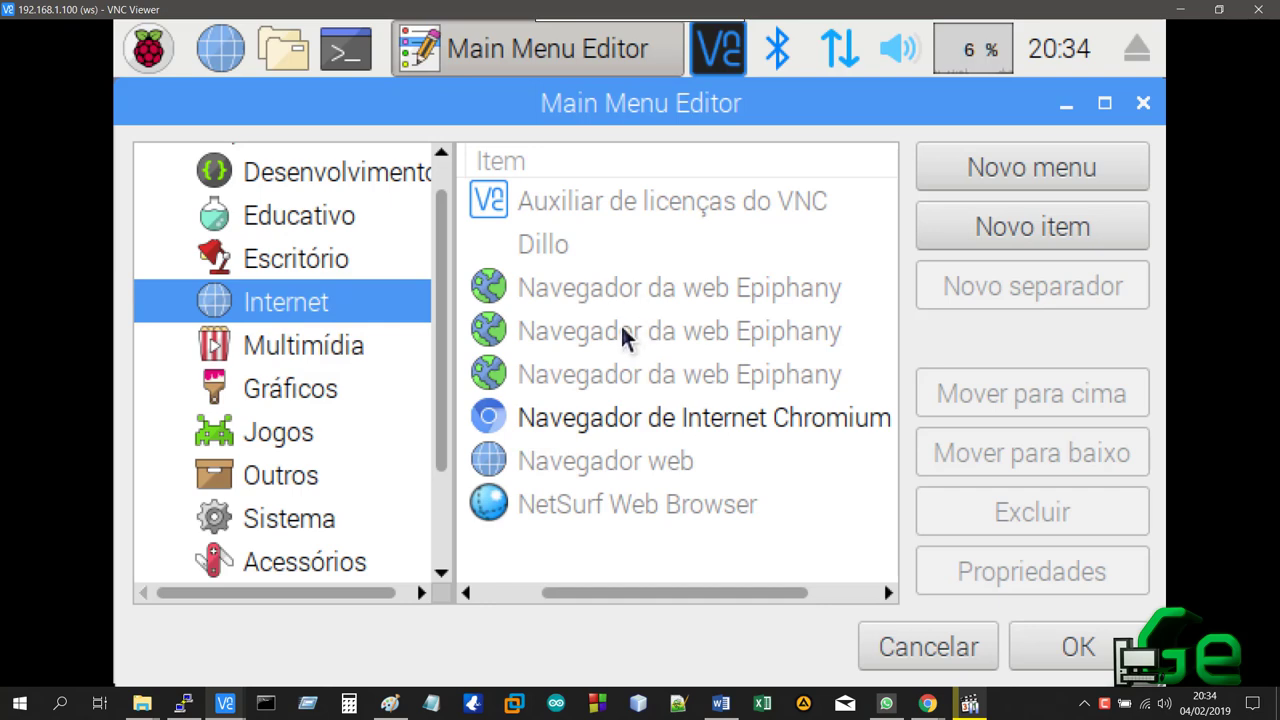
Cancel the Main Menu Editor and reopen it to reload its program listing.
click(976, 650)
click(148, 48)
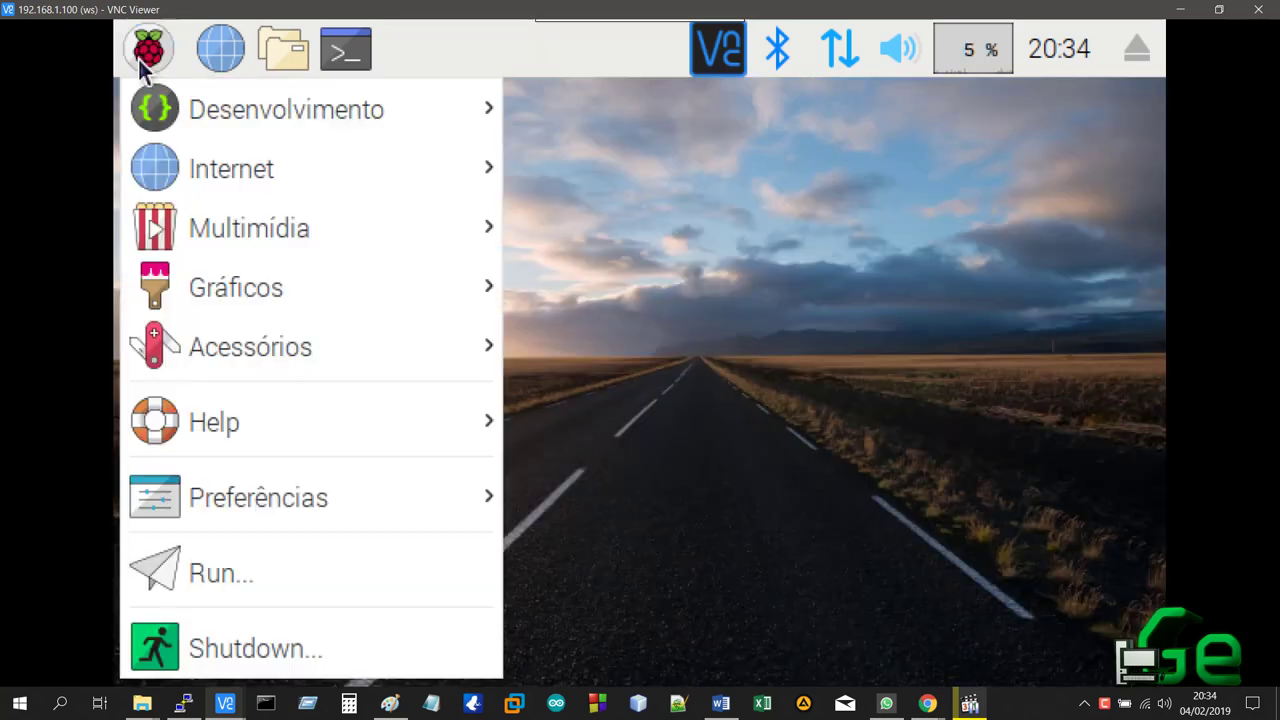
mouse_move(330, 505)
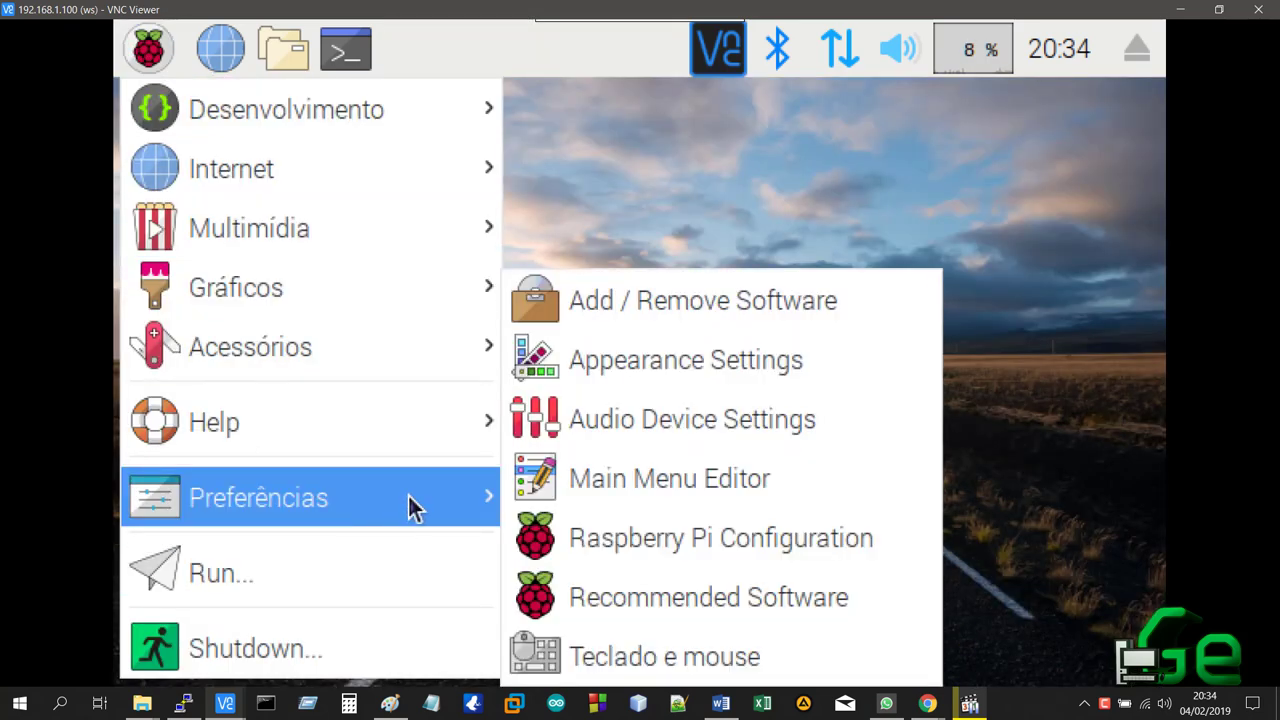
click(561, 485)
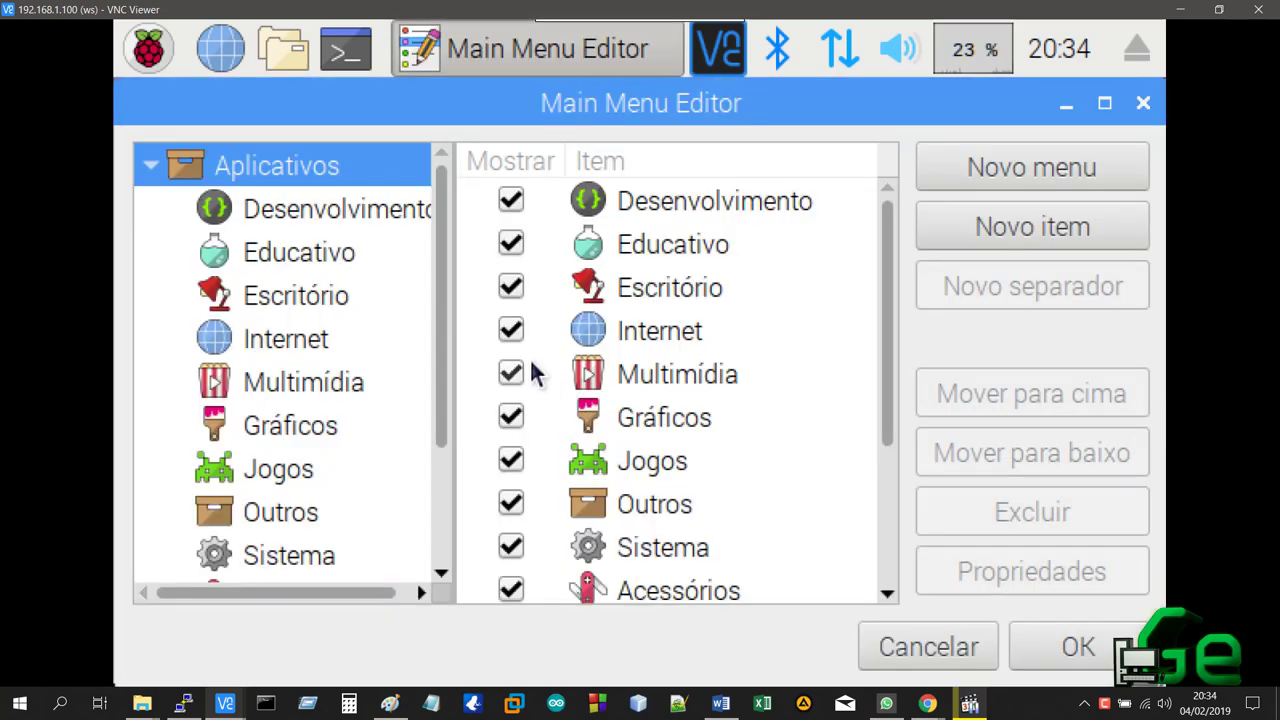
Locate the VLC media player under Multimídia in the Main Menu Editor and applications menu, then launch it and accept its network access policy.
click(305, 255)
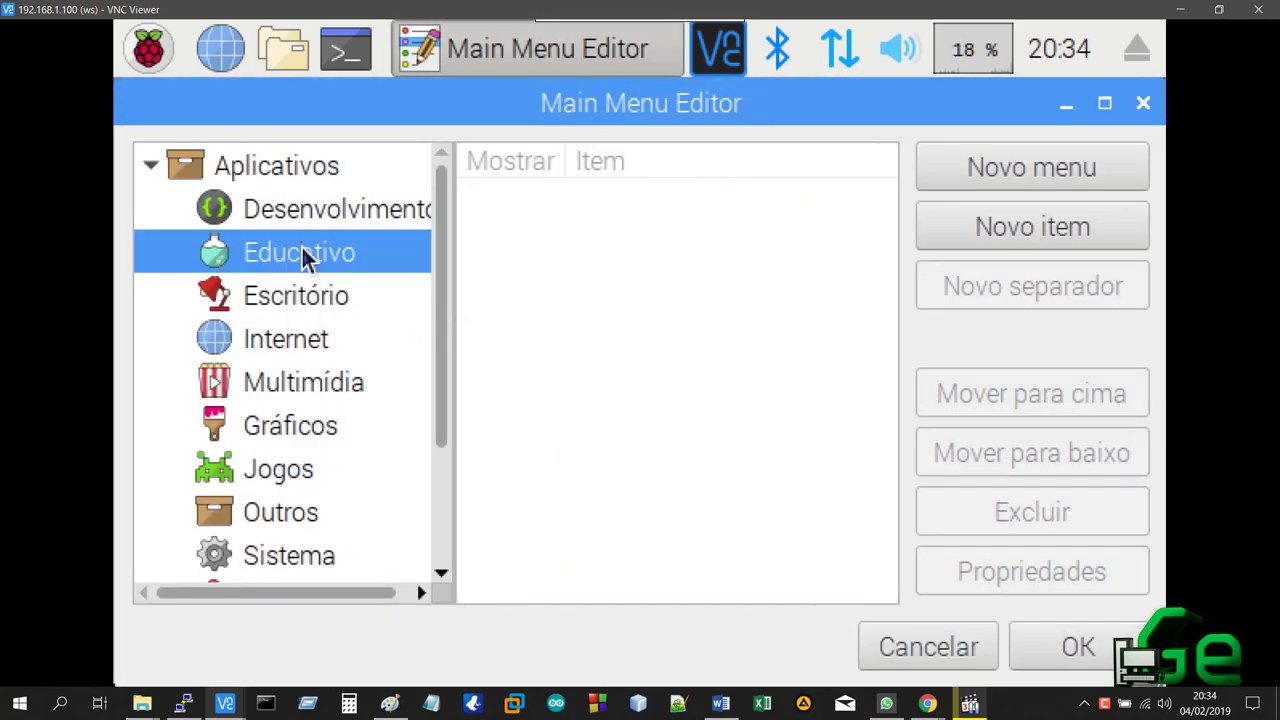
click(290, 385)
click(128, 68)
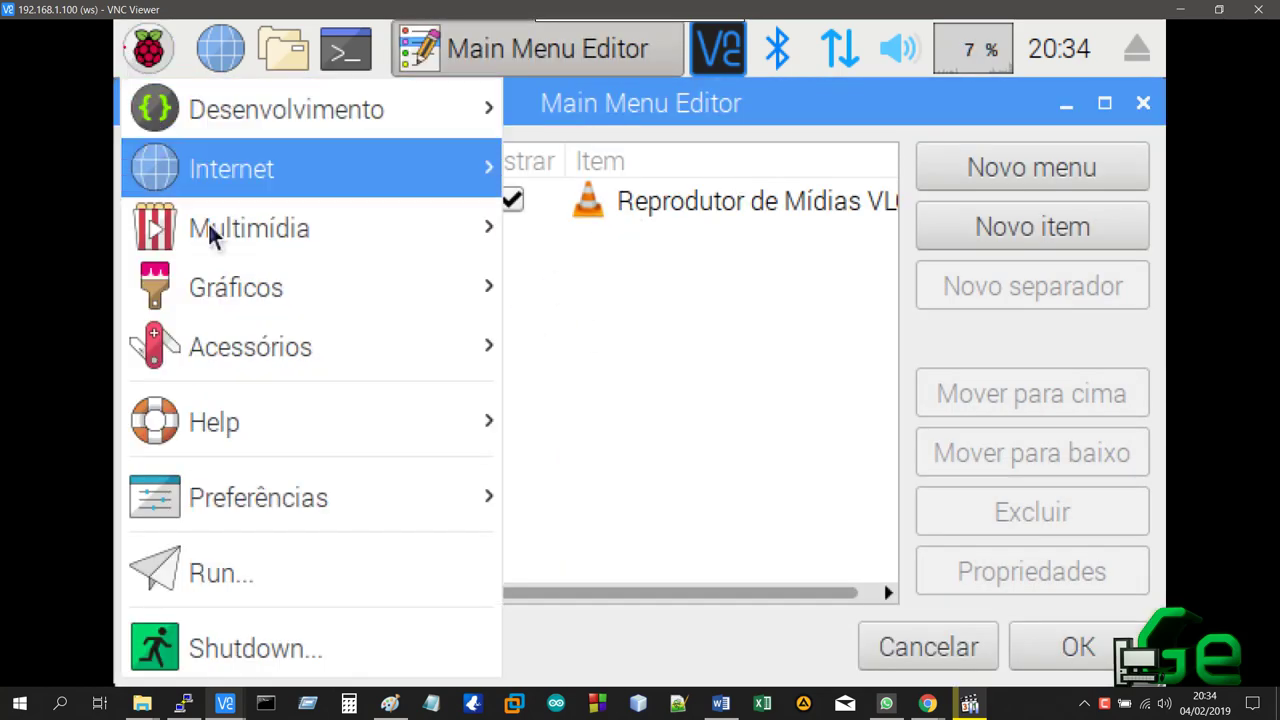
mouse_move(352, 265)
mouse_move(397, 240)
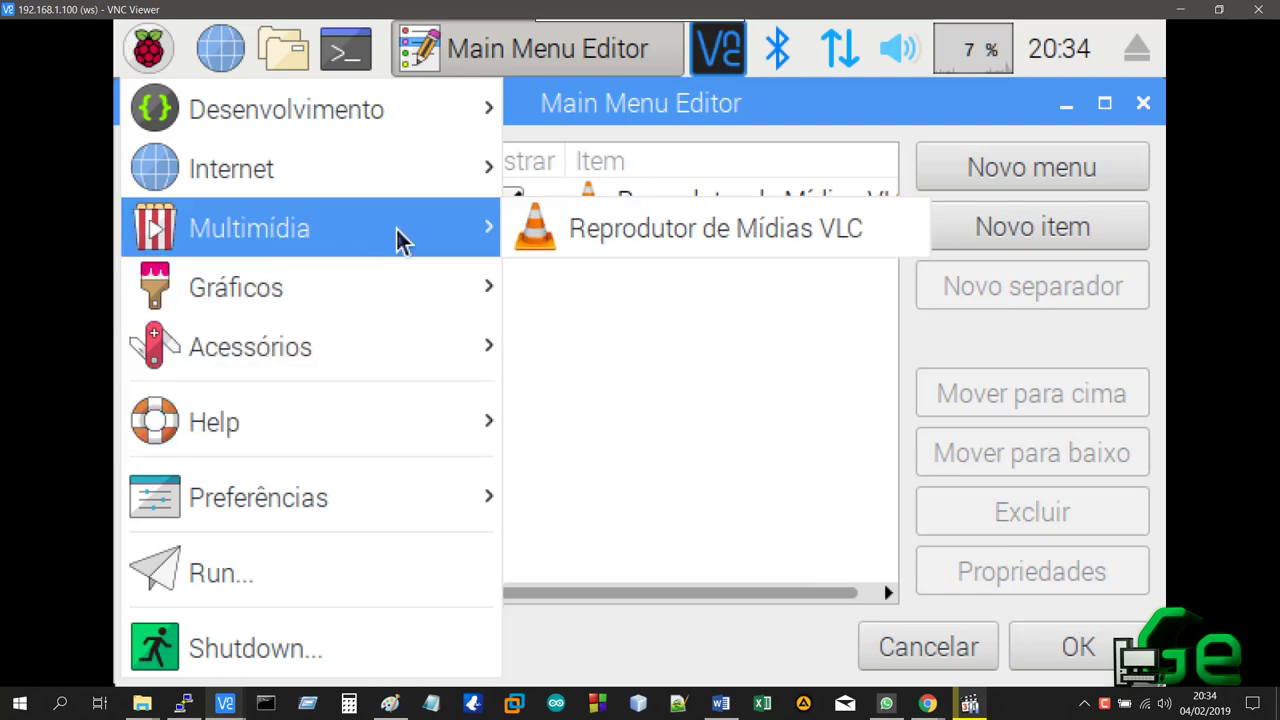
click(565, 240)
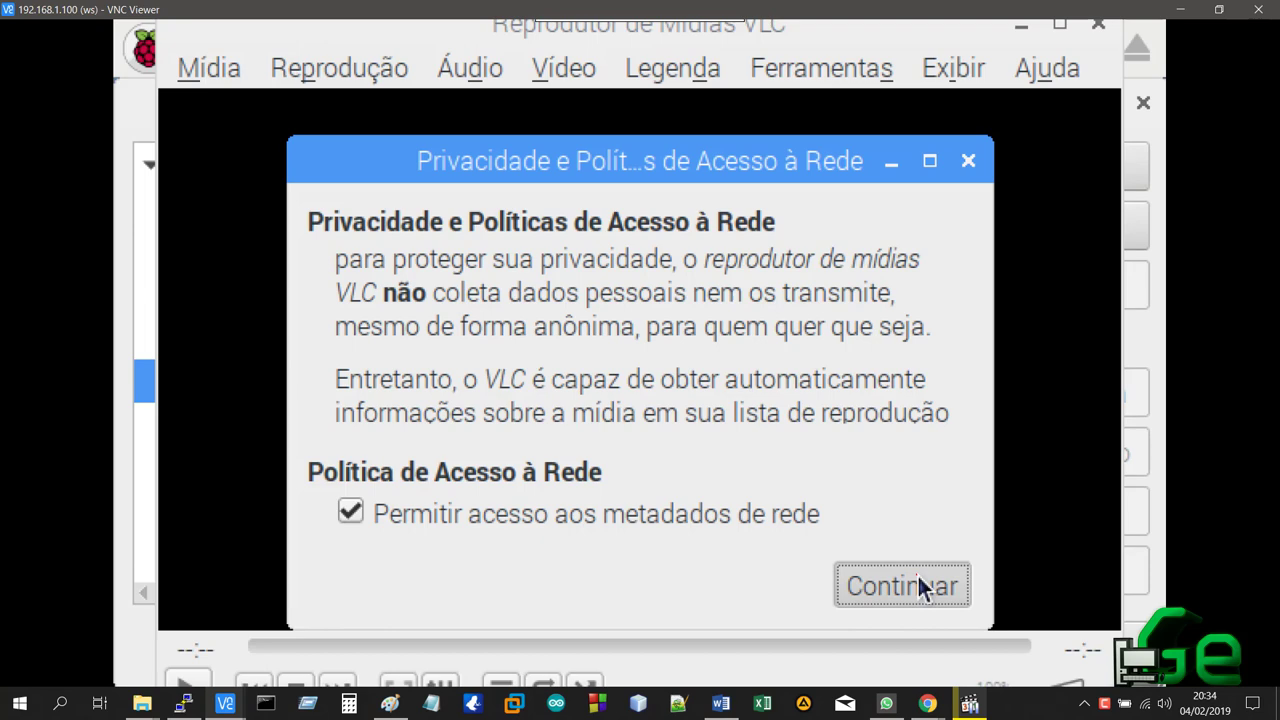
click(918, 576)
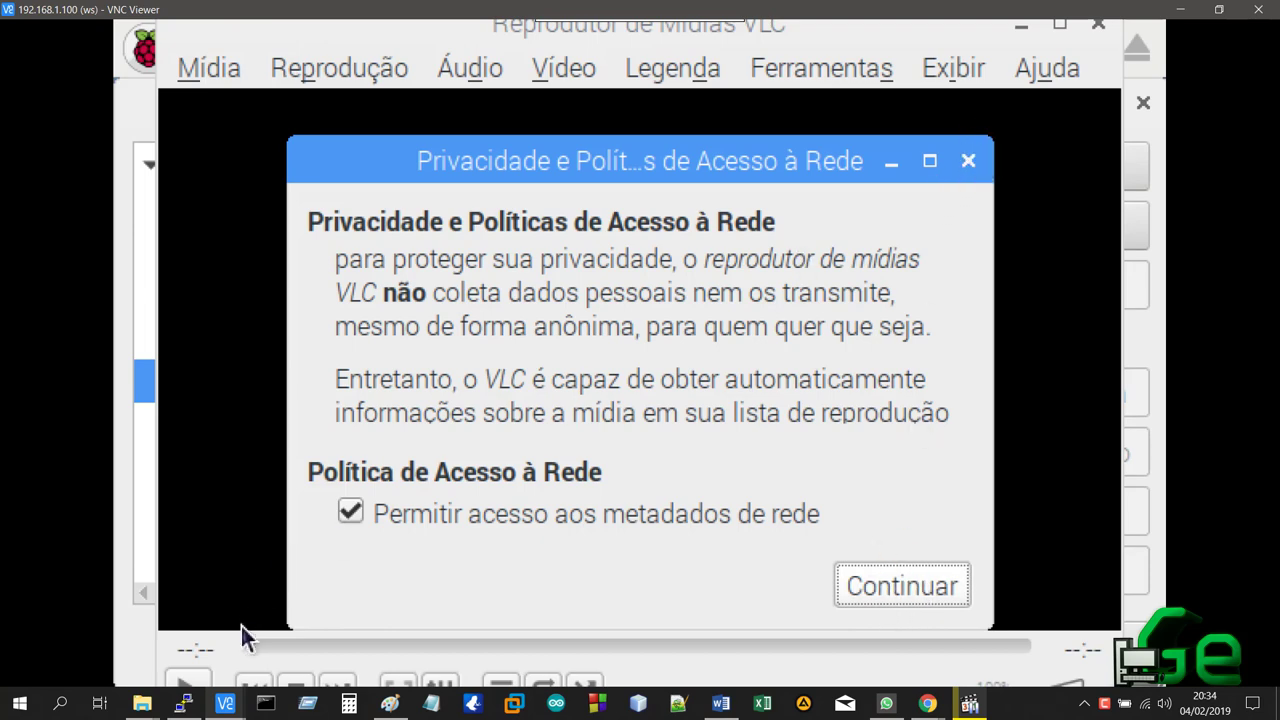
Switch to the PuTTY session and rerun sudo apt-get purge epiphany-browser vlc htop.
click(183, 704)
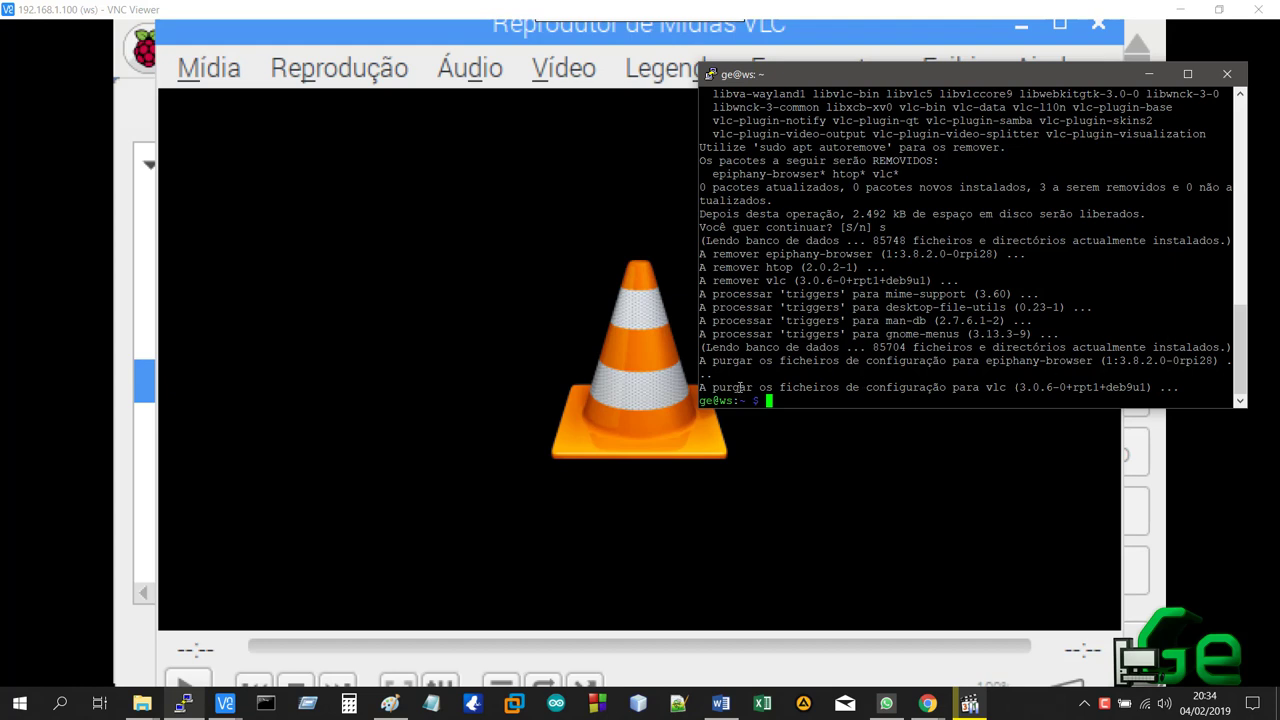
drag(740, 387, 1133, 387)
key(Up)
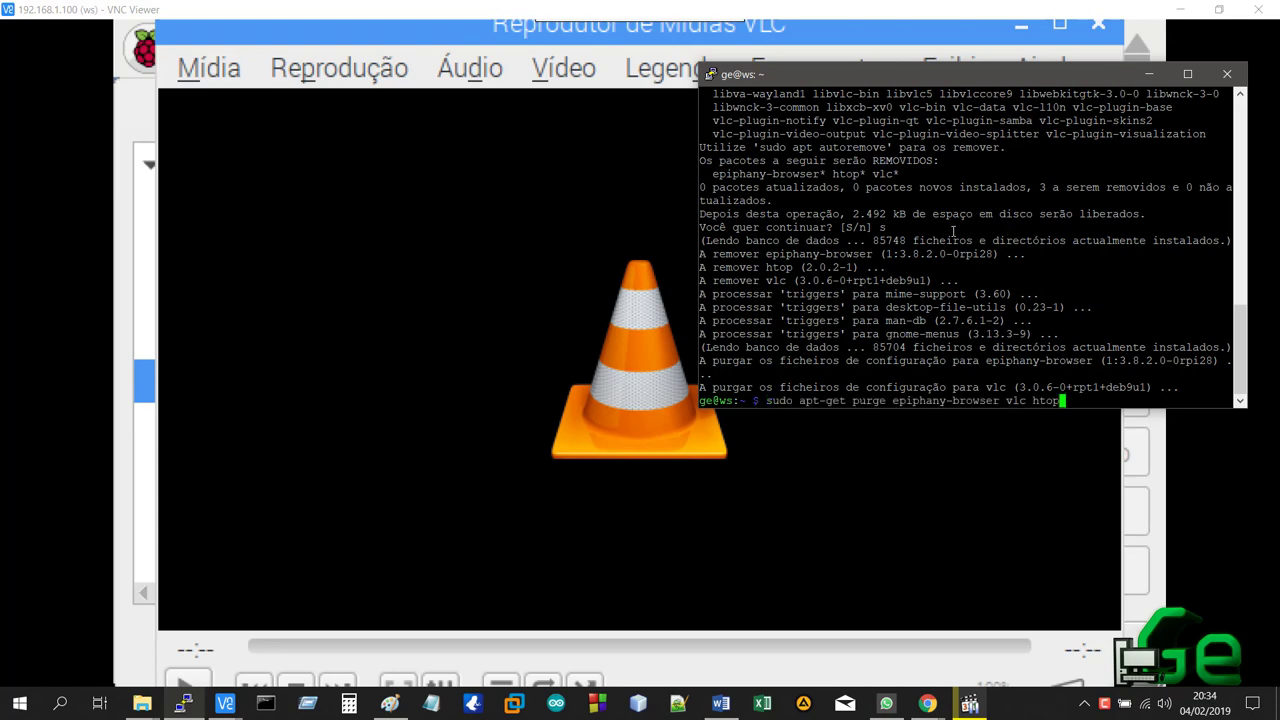
key(Return)
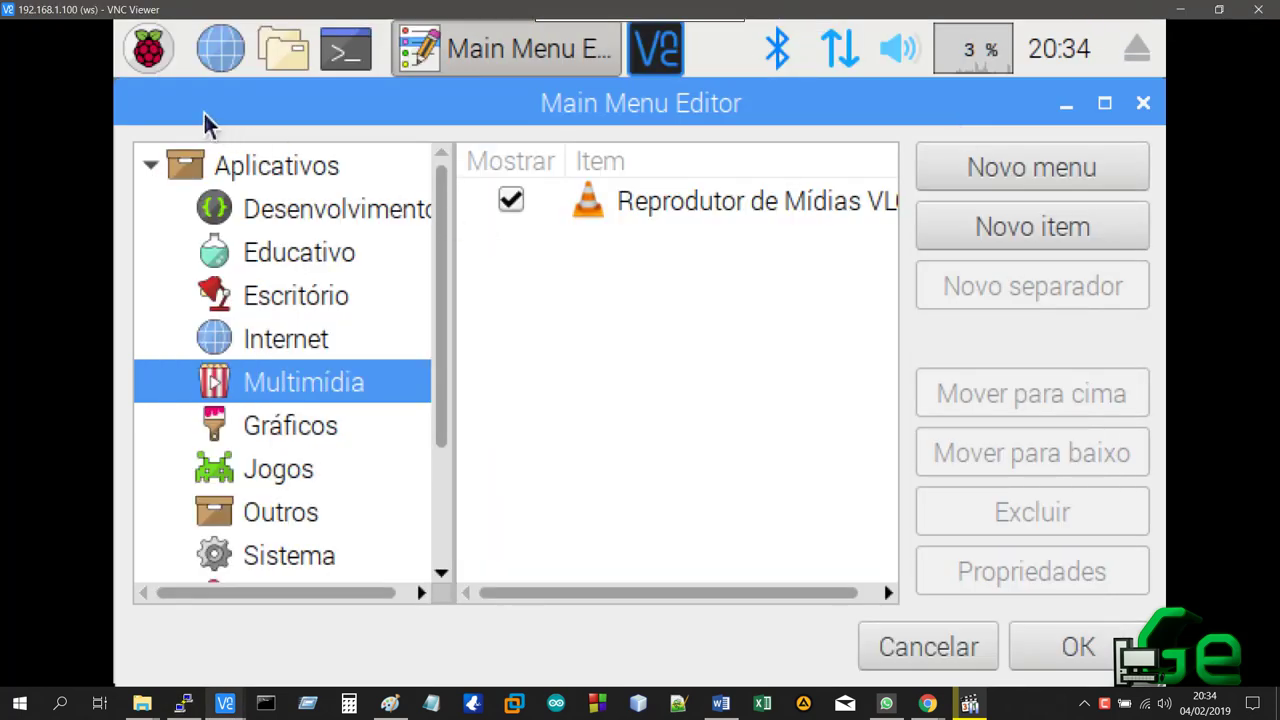
Check the Gráficos, Internet and Desenvolvimento entries of the Raspberry Pi applications menu in VNC Viewer.
click(147, 60)
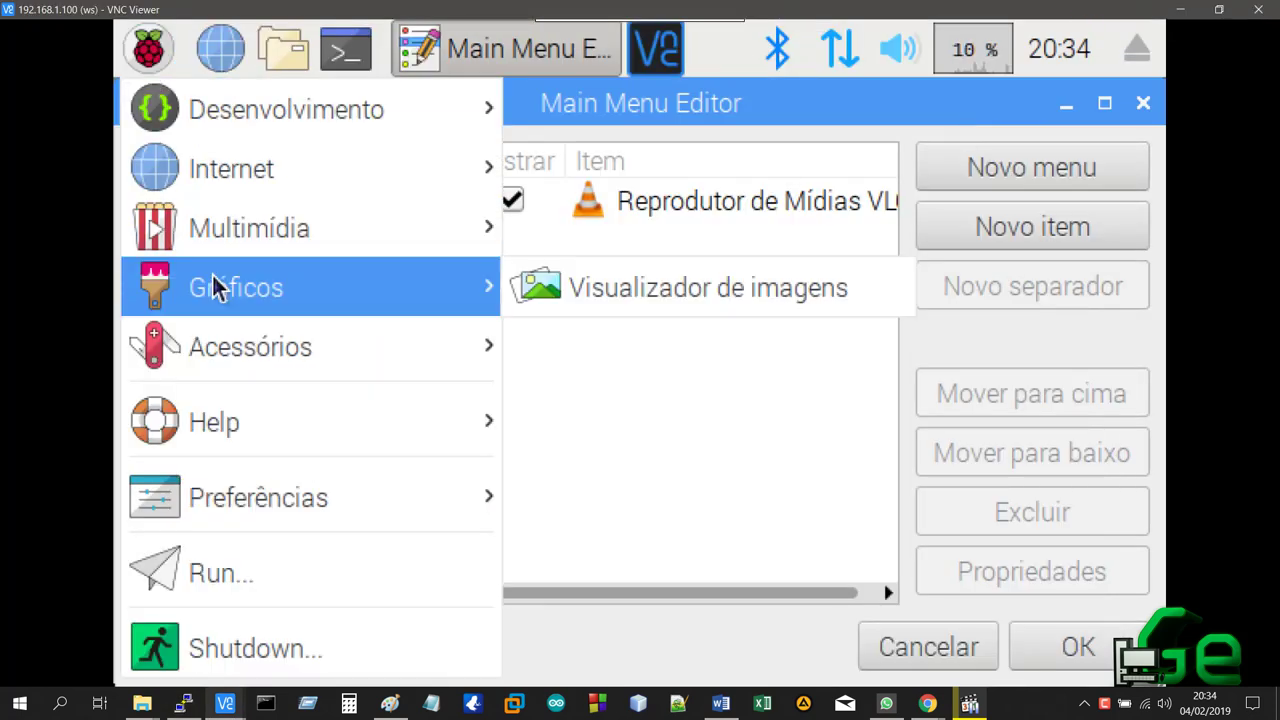
mouse_move(234, 178)
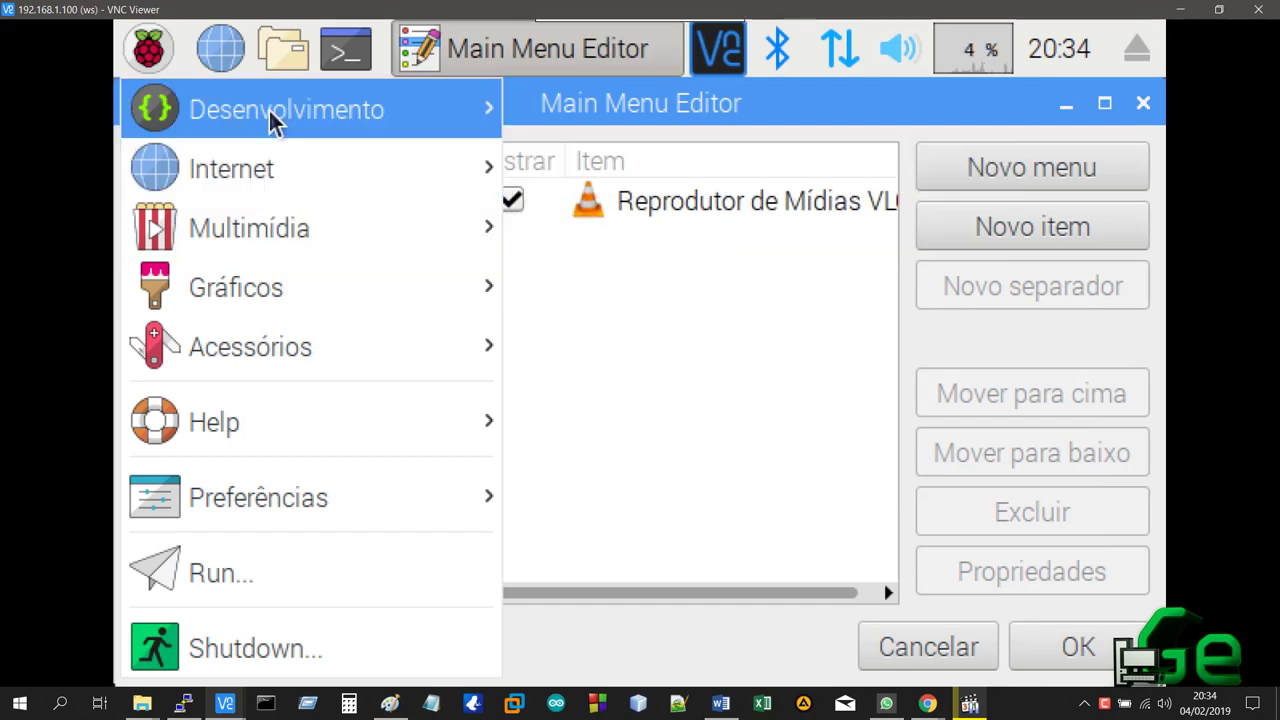
click(607, 343)
Look through the Internet, Multimídia, Jogos, Outros, Sistema and Acessórios categories in the Main Menu Editor for the purged programs.
click(286, 334)
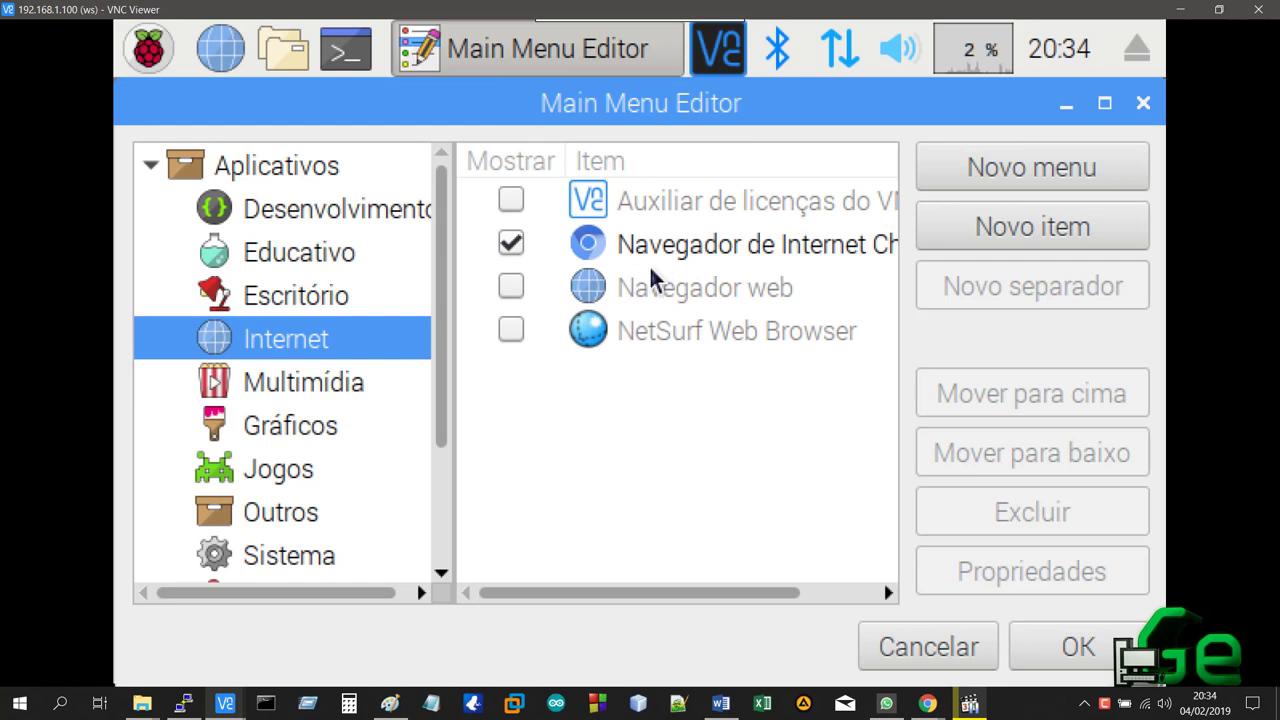
click(292, 412)
click(294, 382)
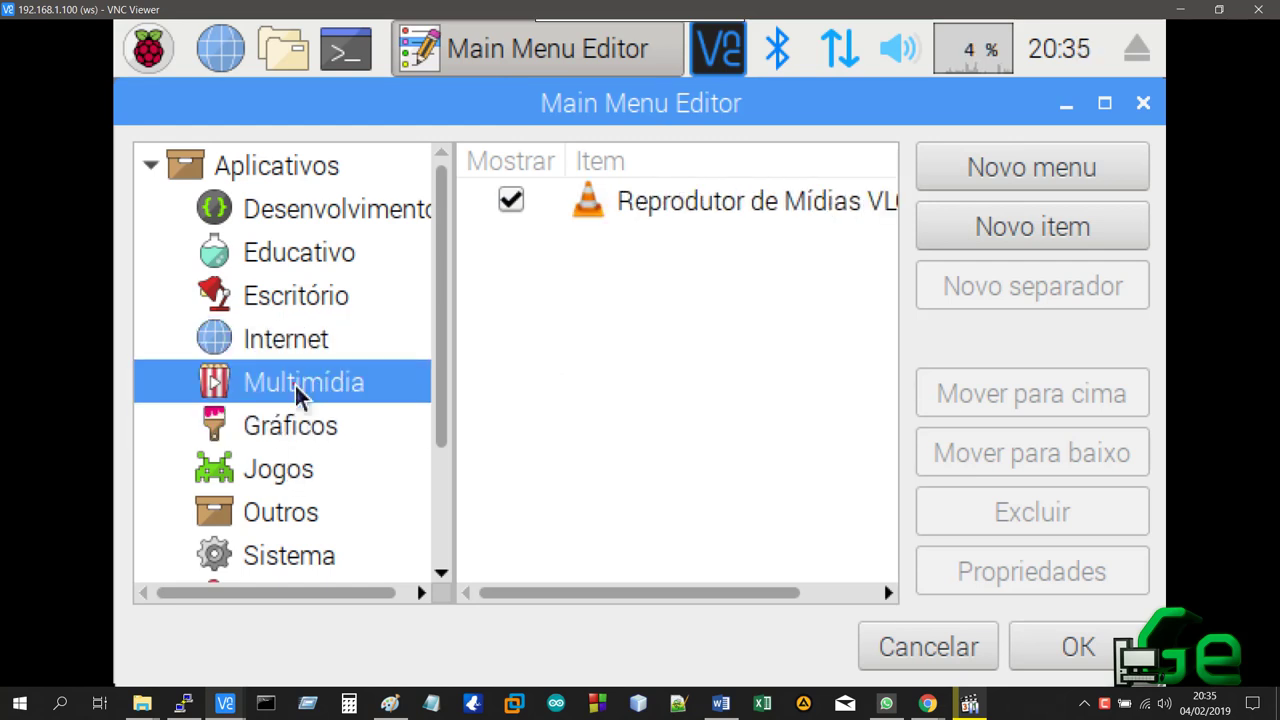
click(280, 469)
click(280, 530)
click(281, 556)
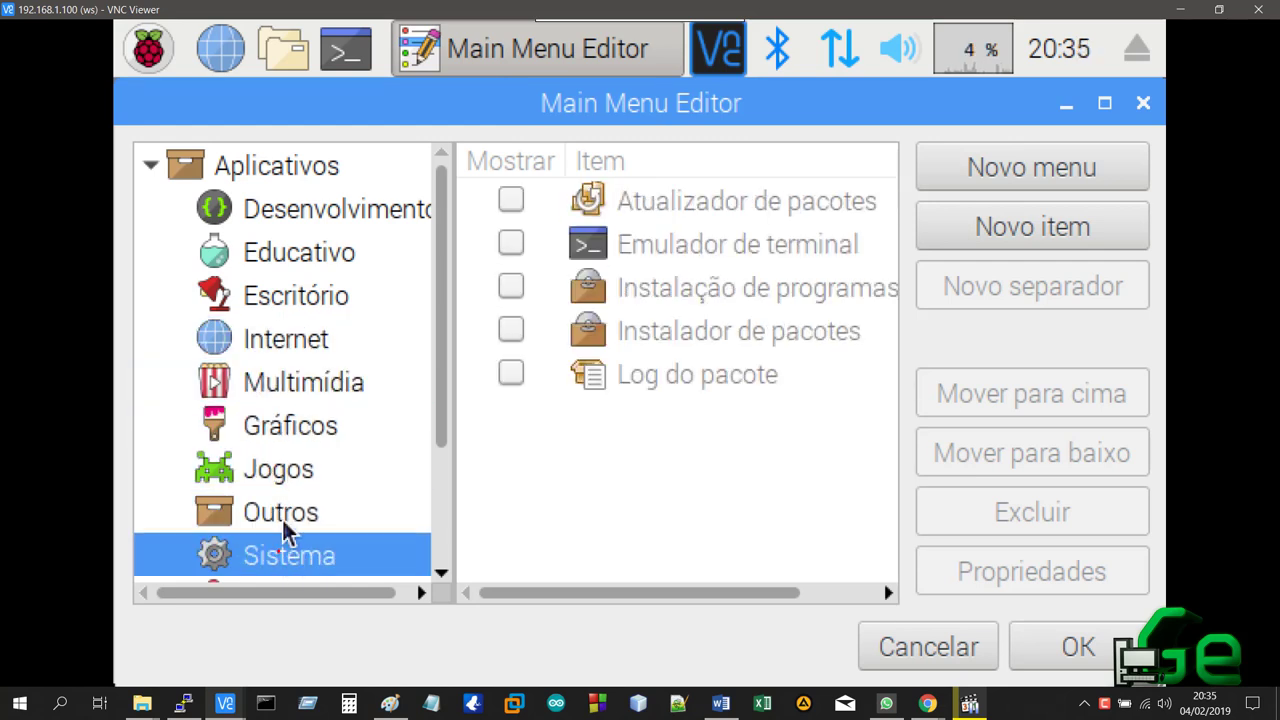
click(282, 510)
click(286, 556)
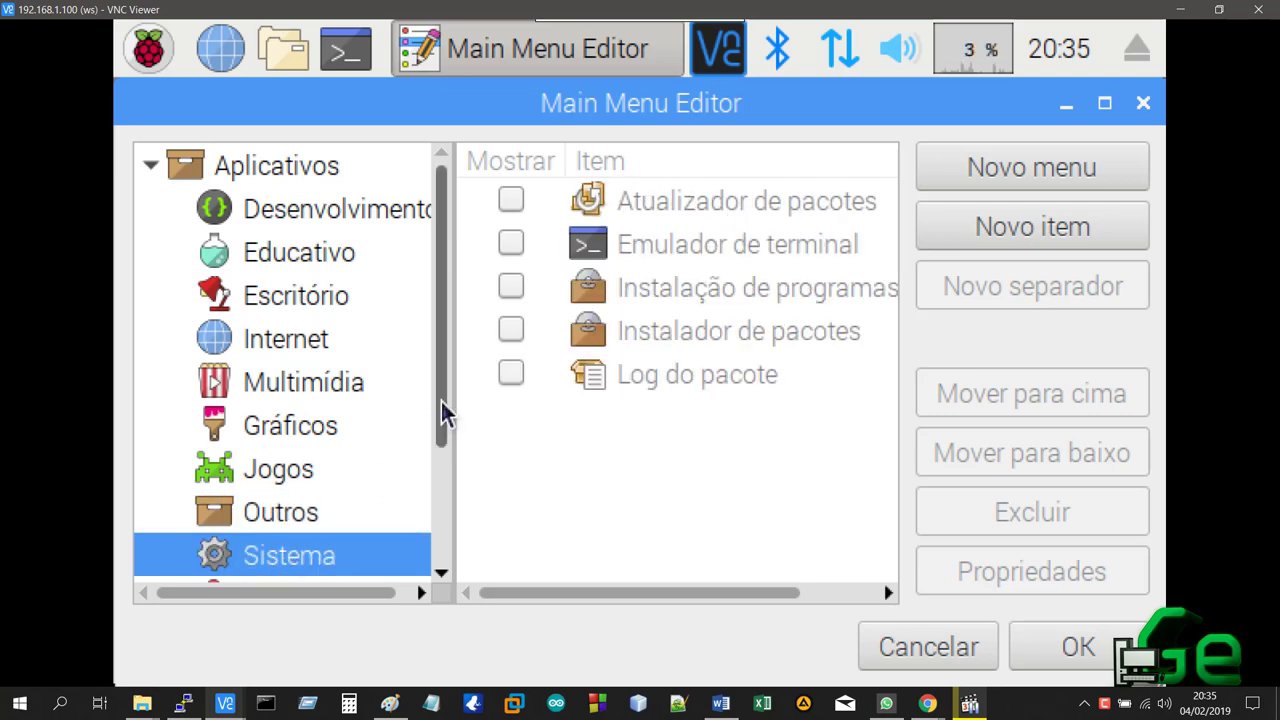
drag(443, 414, 406, 500)
click(308, 472)
click(306, 434)
click(306, 388)
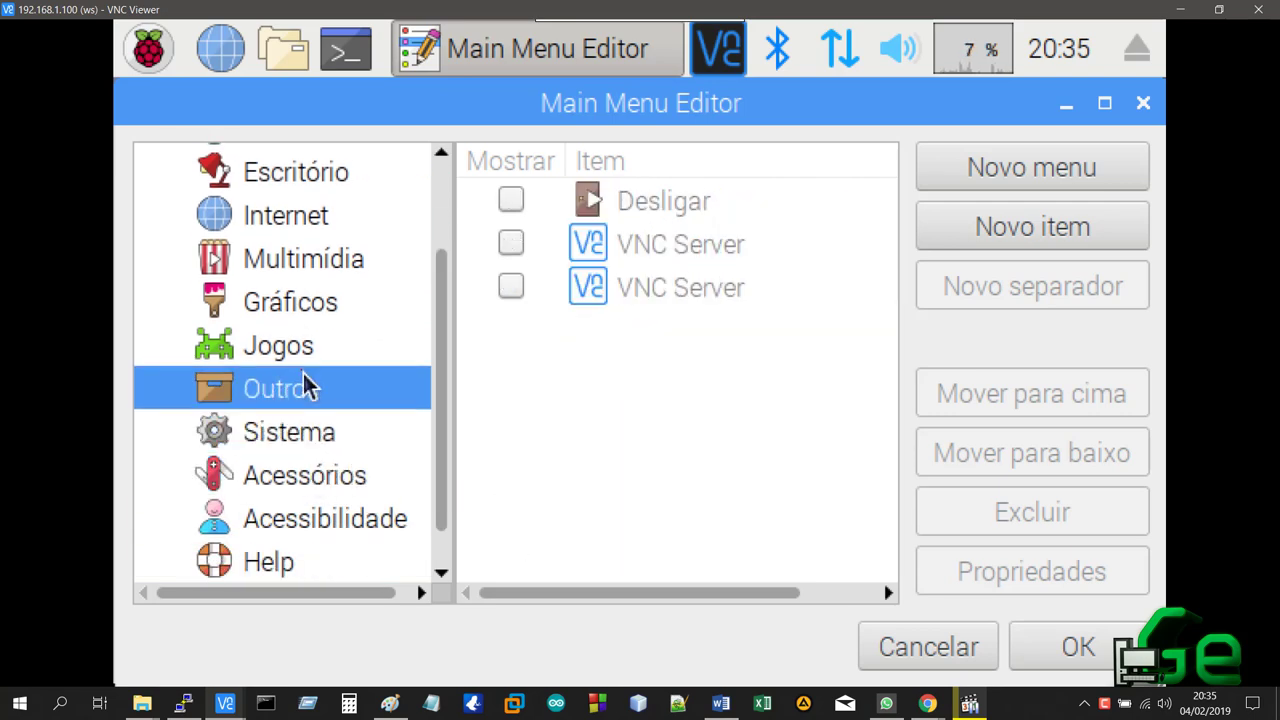
click(297, 429)
click(300, 395)
click(300, 432)
click(297, 389)
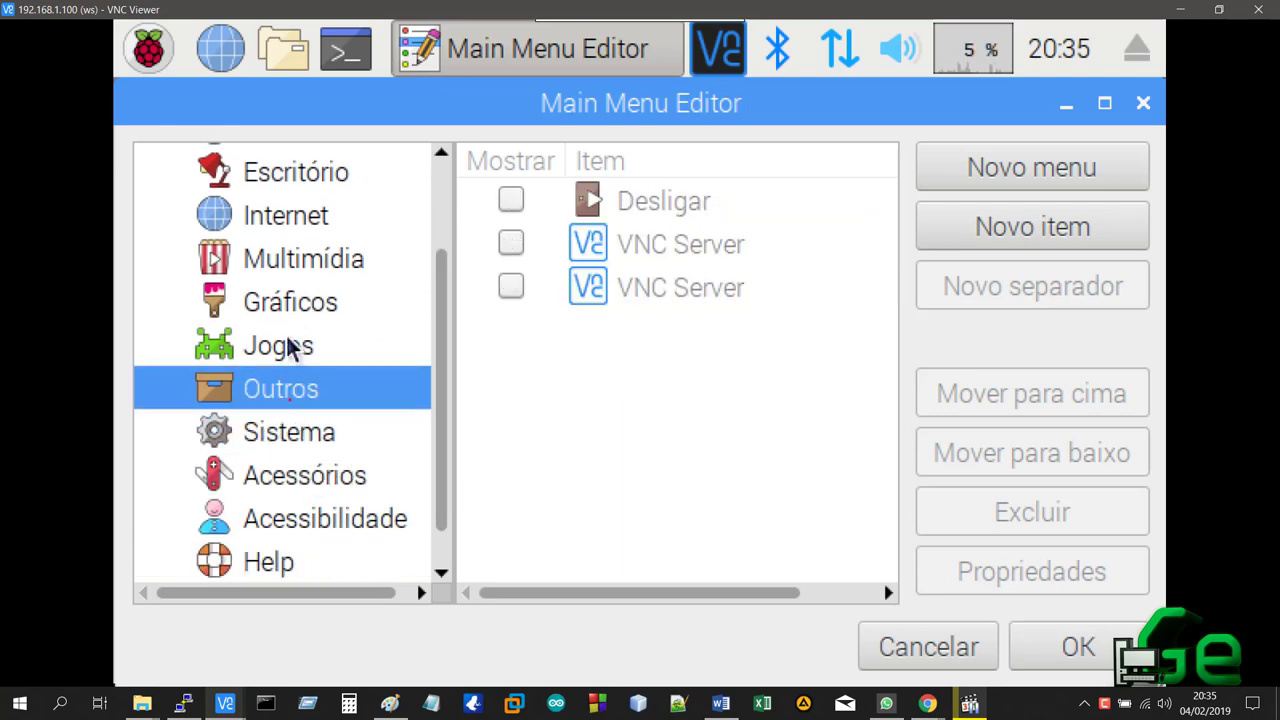
click(290, 259)
drag(434, 318, 437, 180)
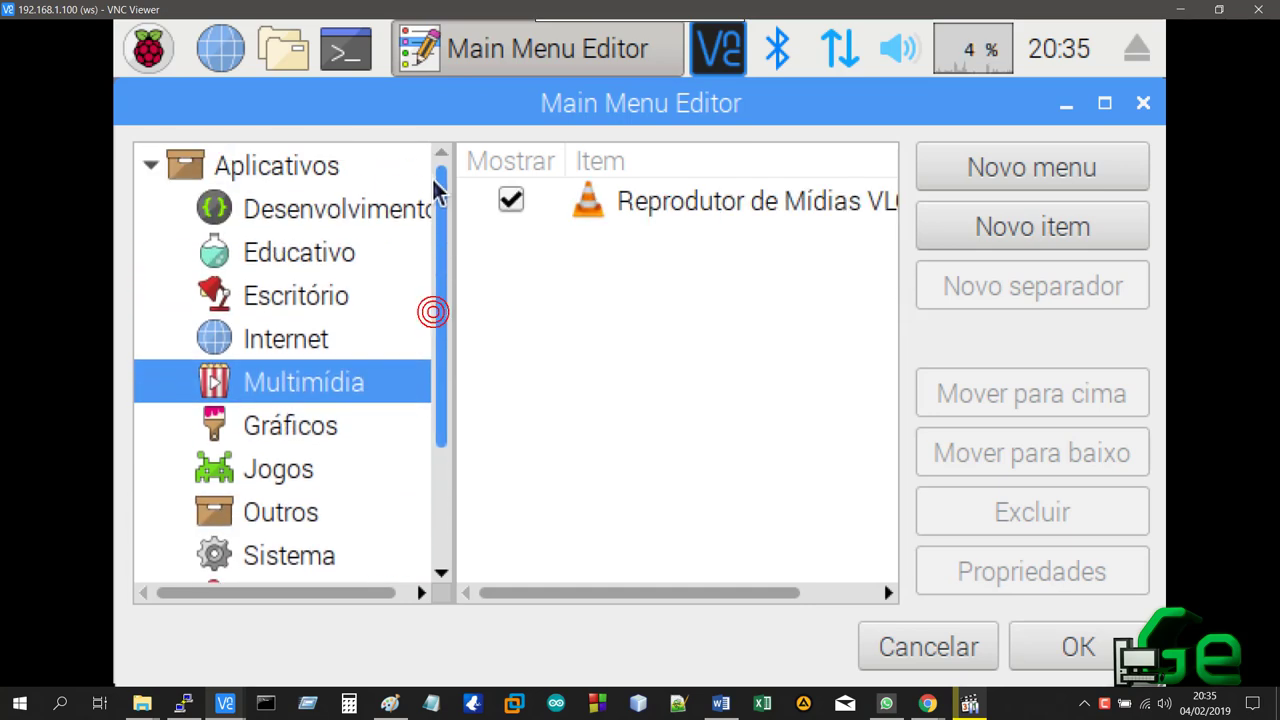
Switch to the PuTTY session, restart the Raspberry Pi with sudo reboot, and dismiss the connection error.
click(969, 702)
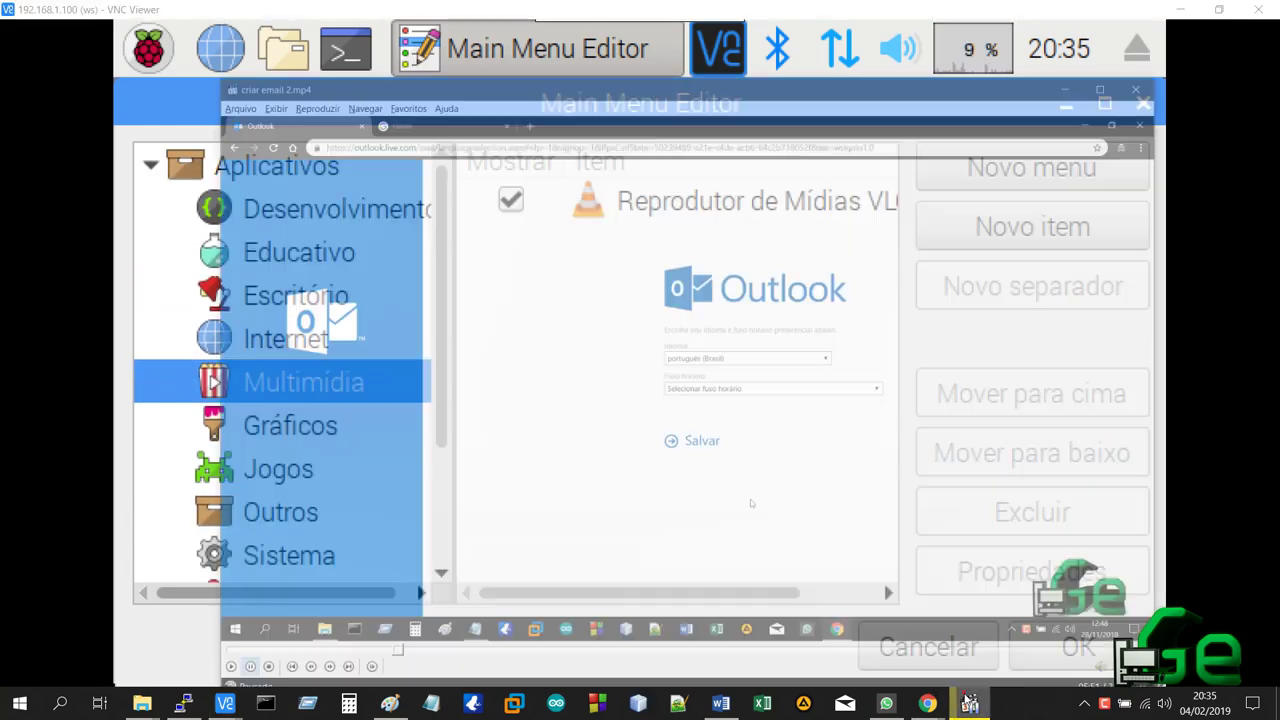
click(1066, 14)
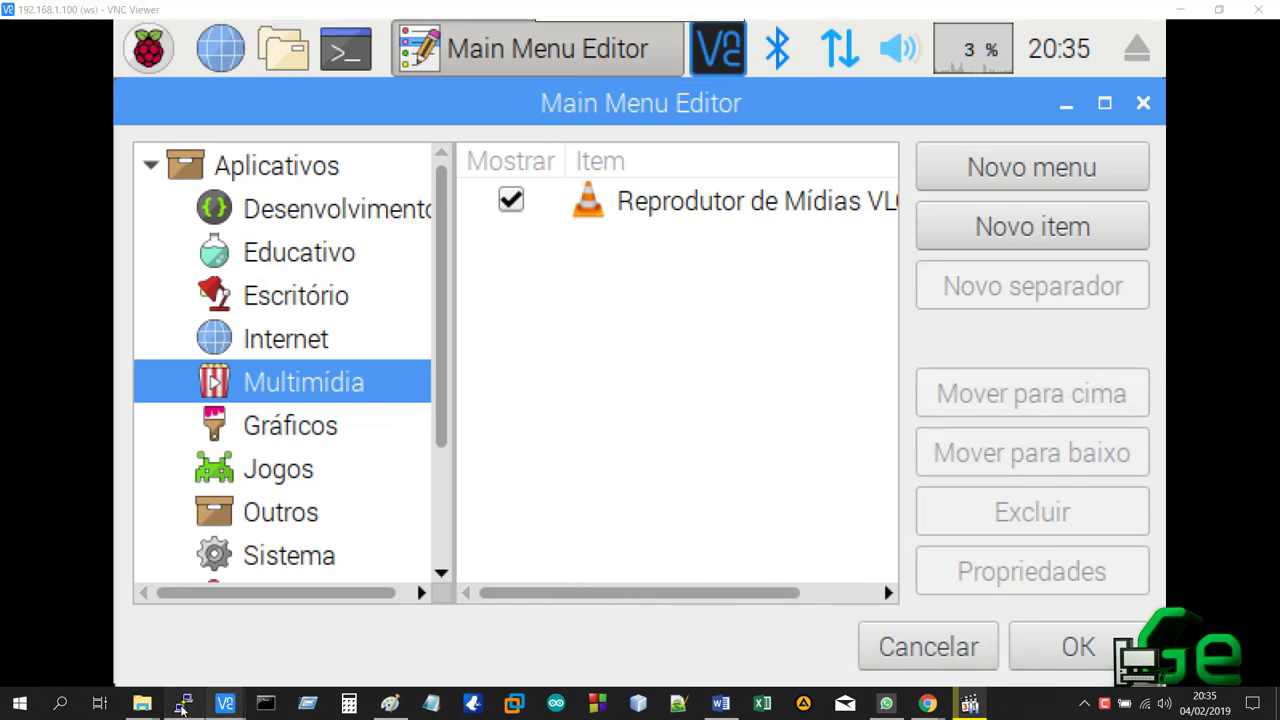
click(182, 703)
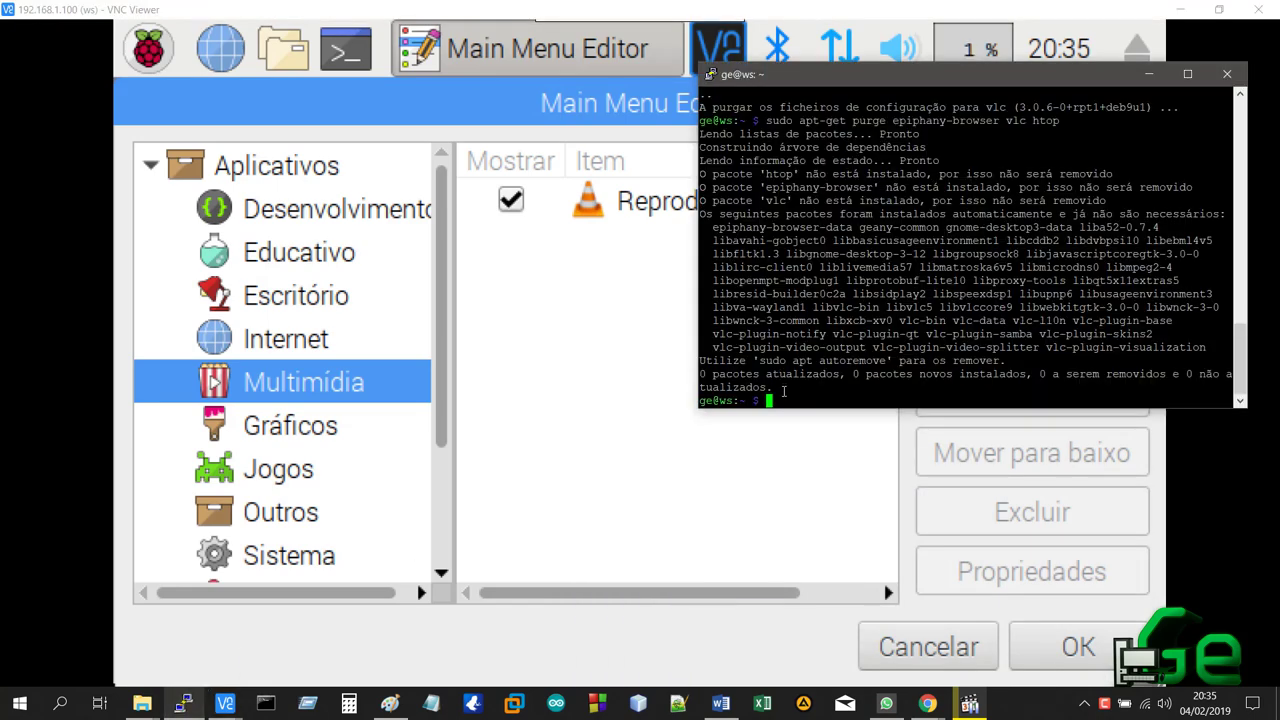
text(sudo reboot)
key(Return)
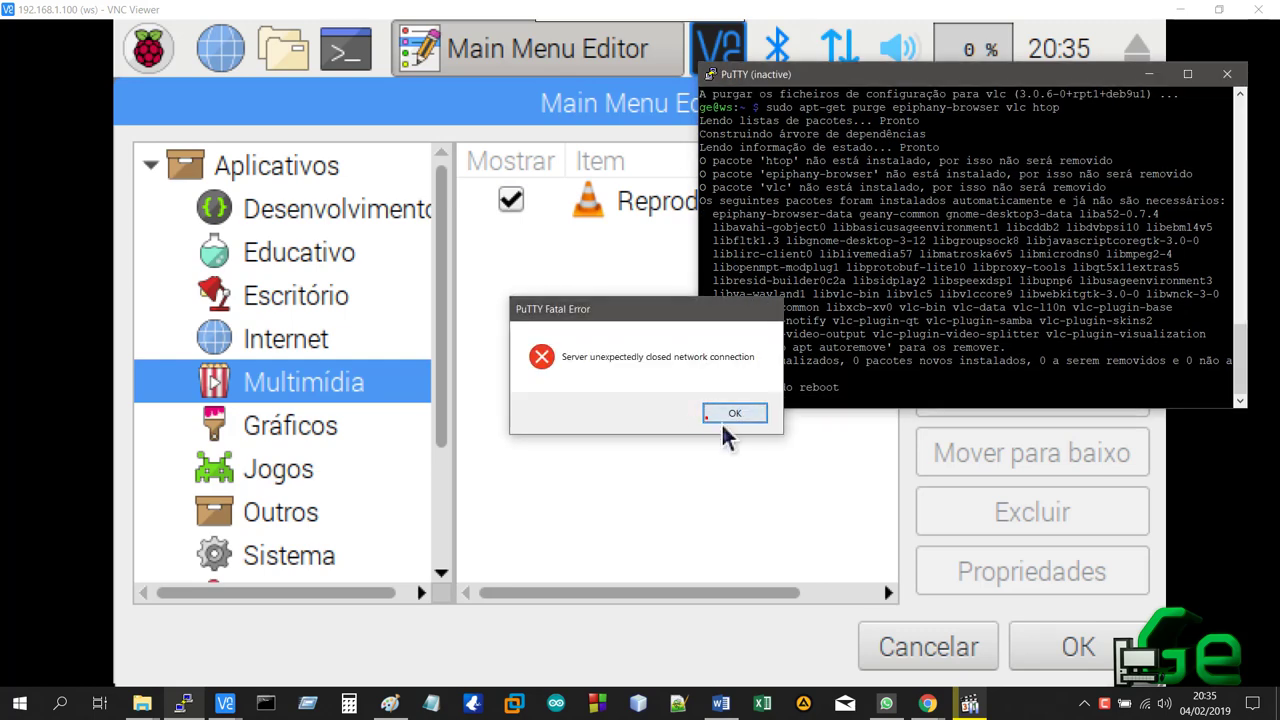
click(724, 417)
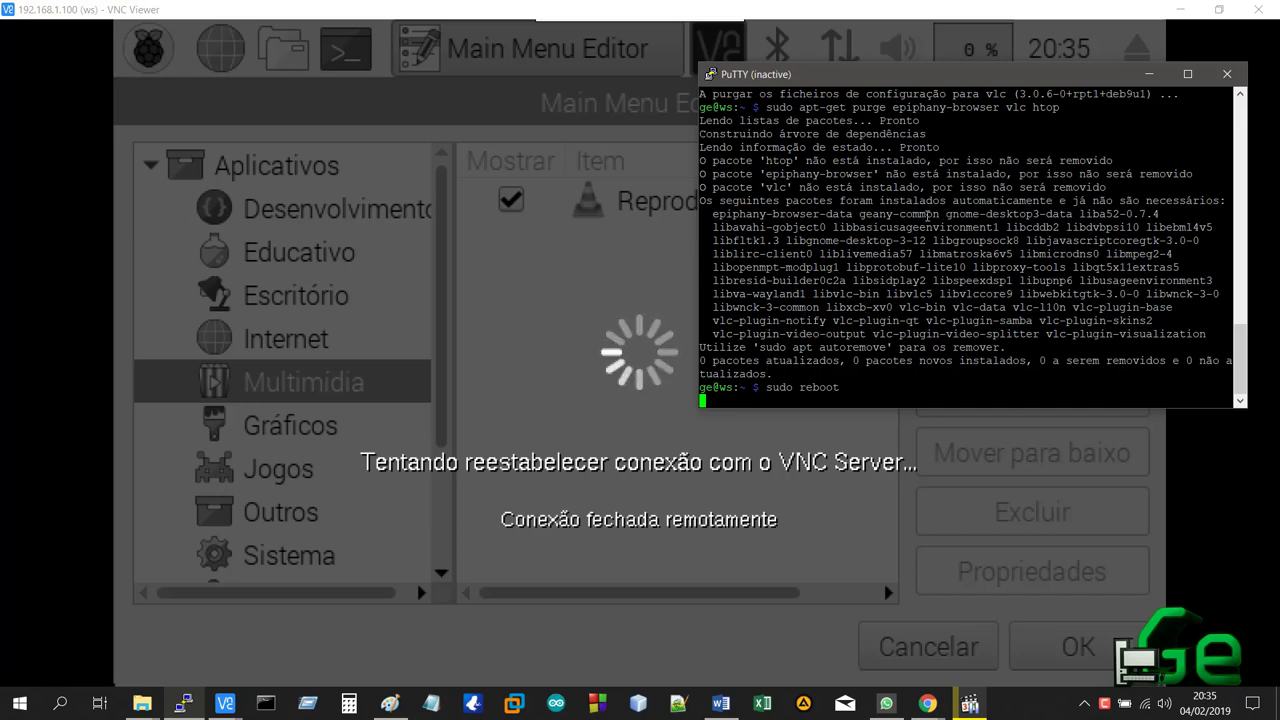
Examine the last purge output, especially the automatically installed packages and the suggested autoremove command.
drag(812, 200, 1104, 187)
click(887, 269)
drag(831, 348, 908, 348)
click(1010, 337)
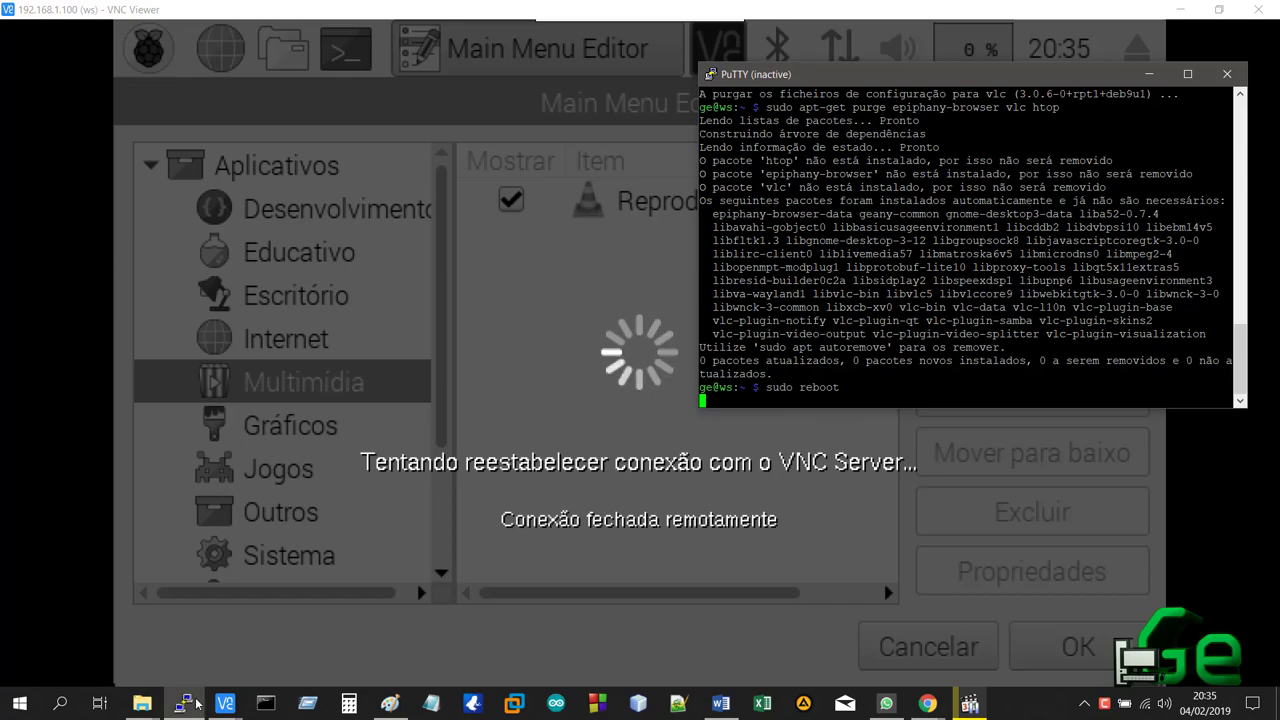
Open the Windows Command Prompt and ping the Raspberry Pi continuously with ping 192.168.1.100 -t.
click(265, 704)
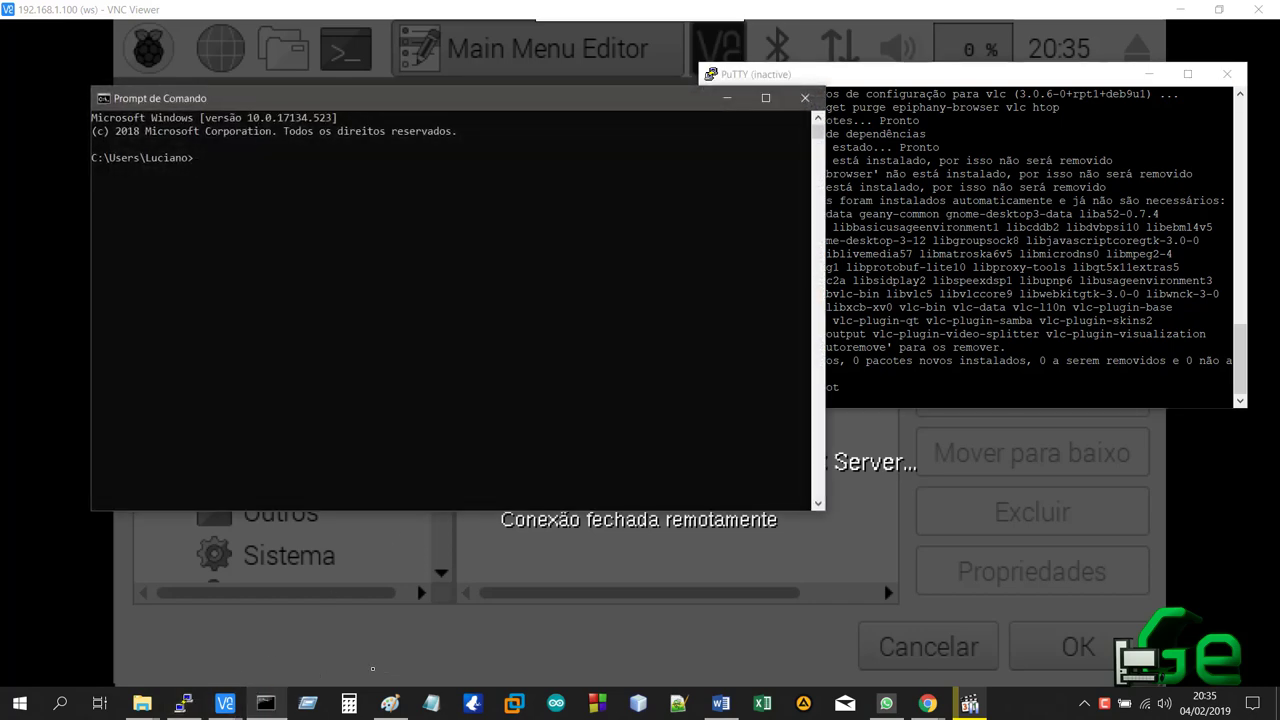
text(ping 192.168.1.100 -t)
key(Return)
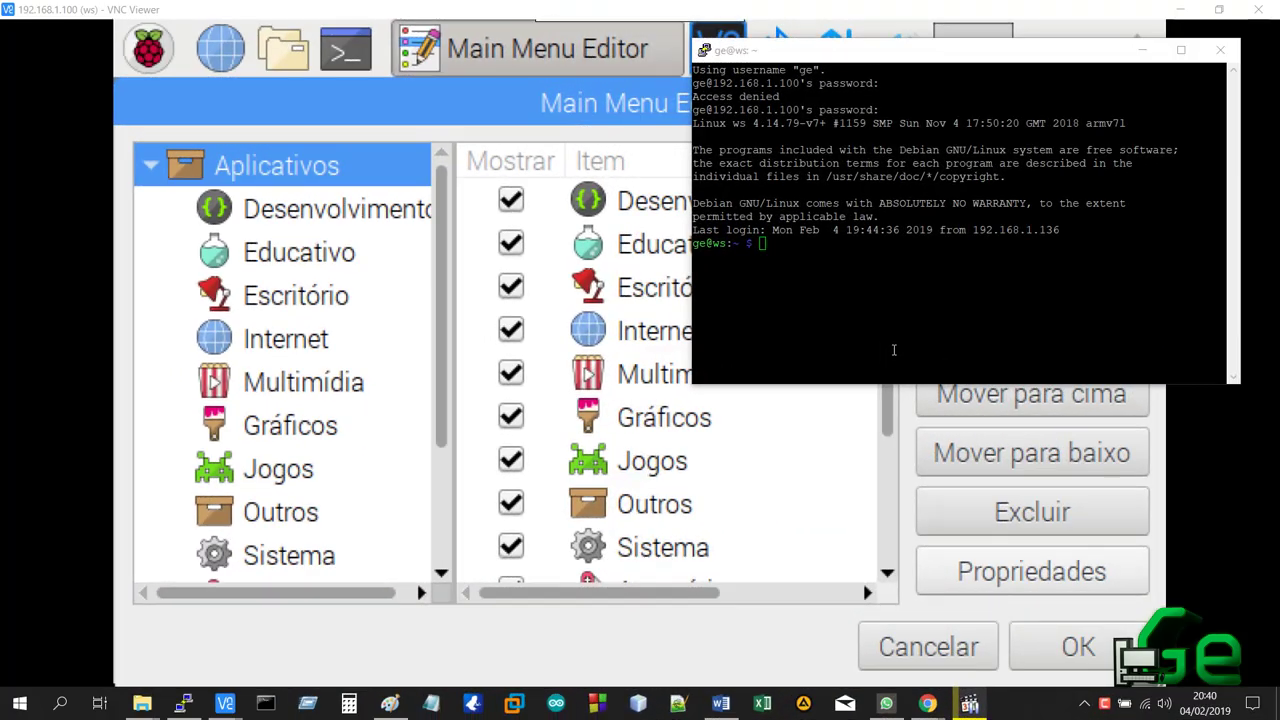
Run sudo apt-get autoremove in the reconnected PuTTY session and enter the sudo account password.
click(894, 350)
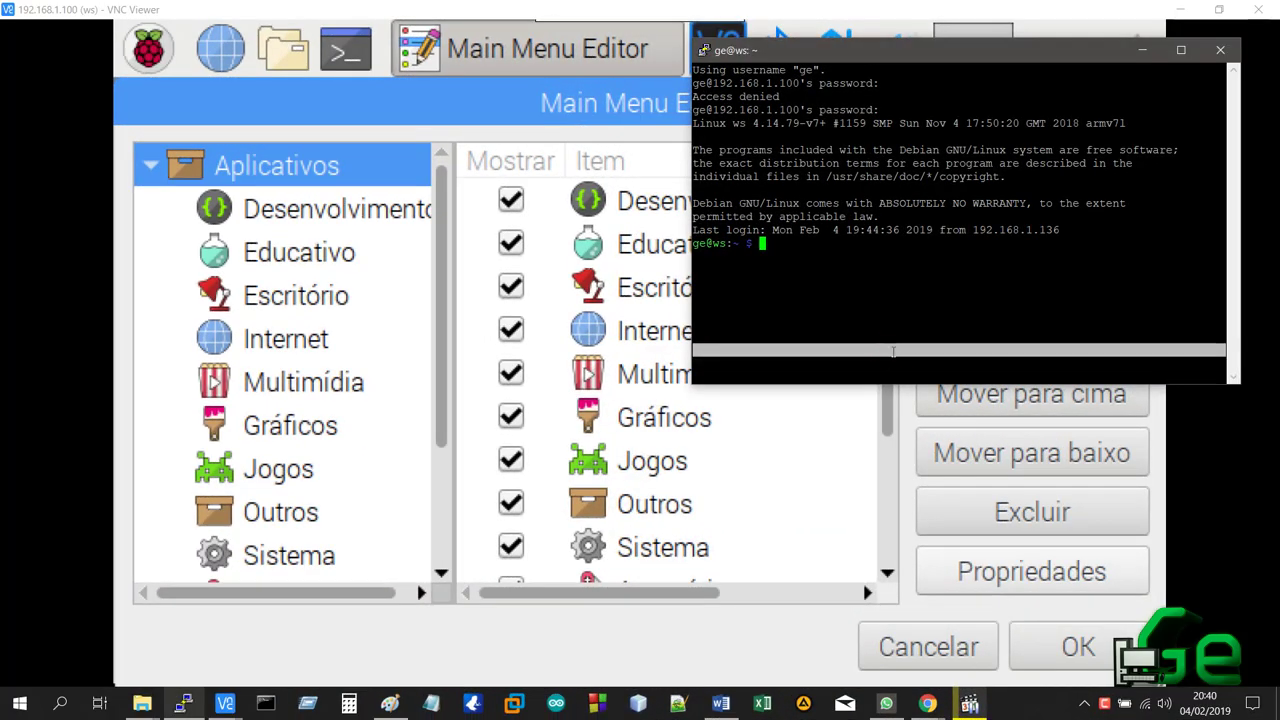
text(sudo apt-get autoremove)
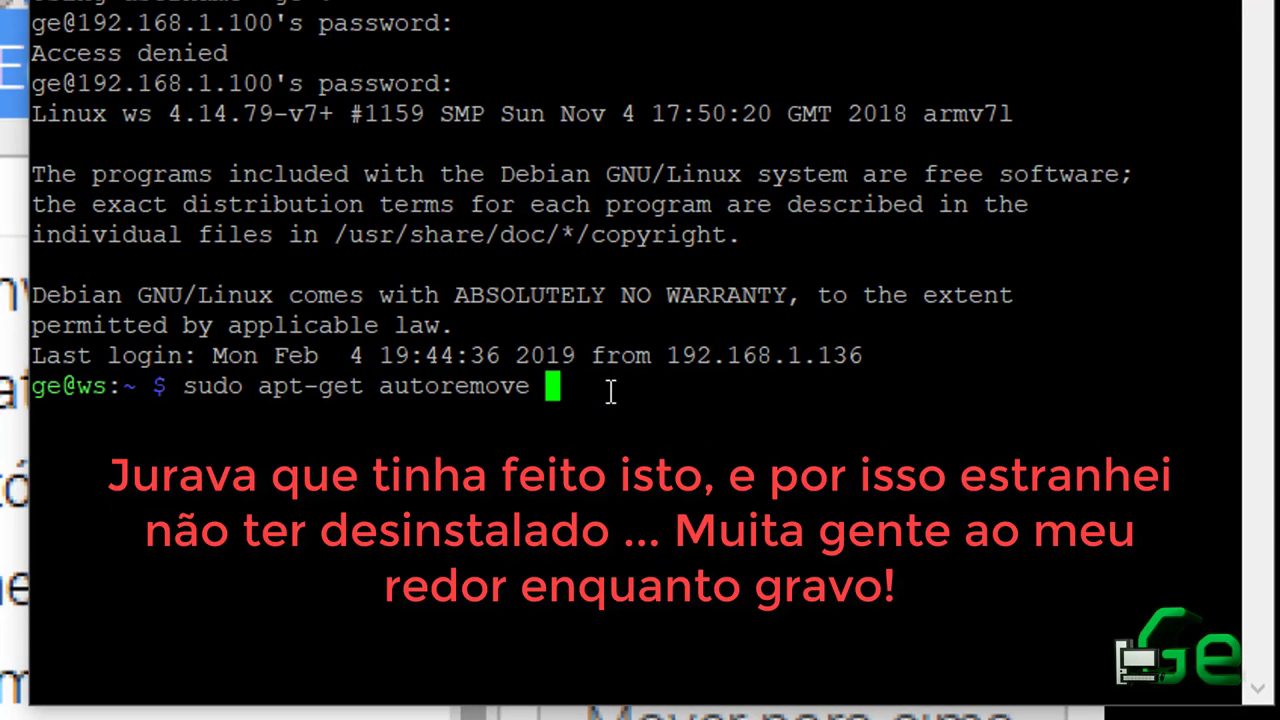
key(Return)
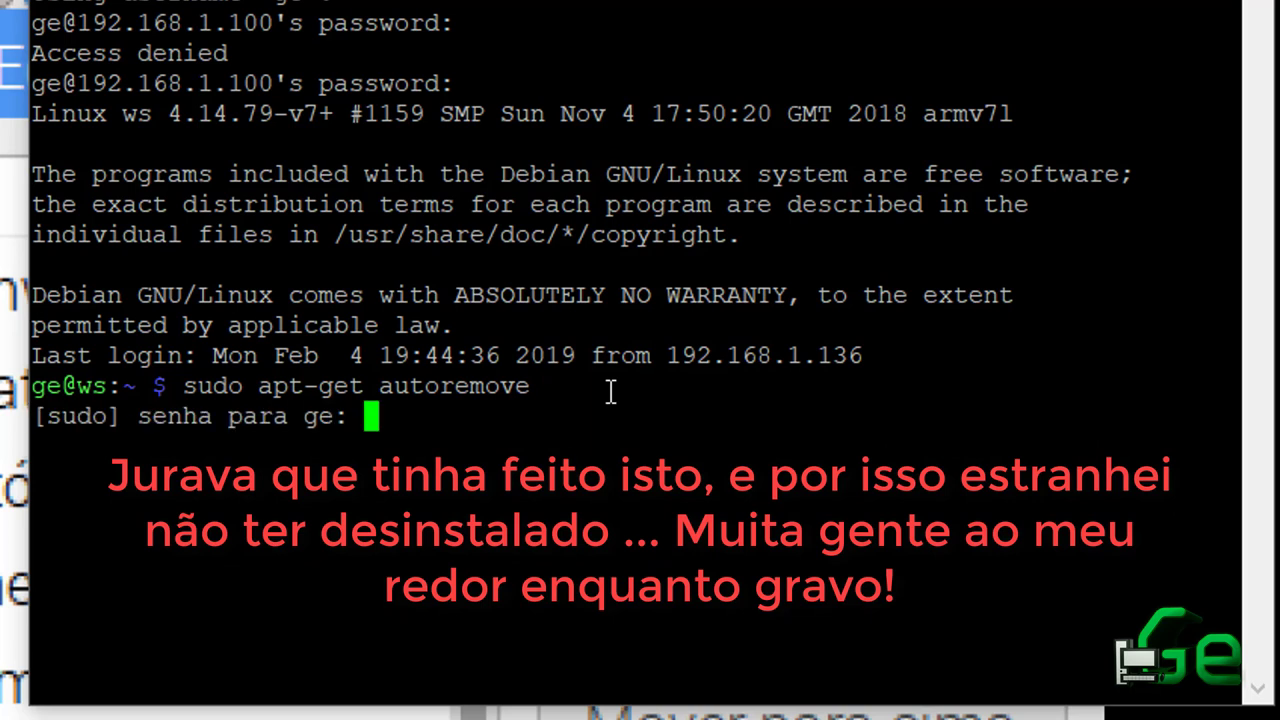
key(Return)
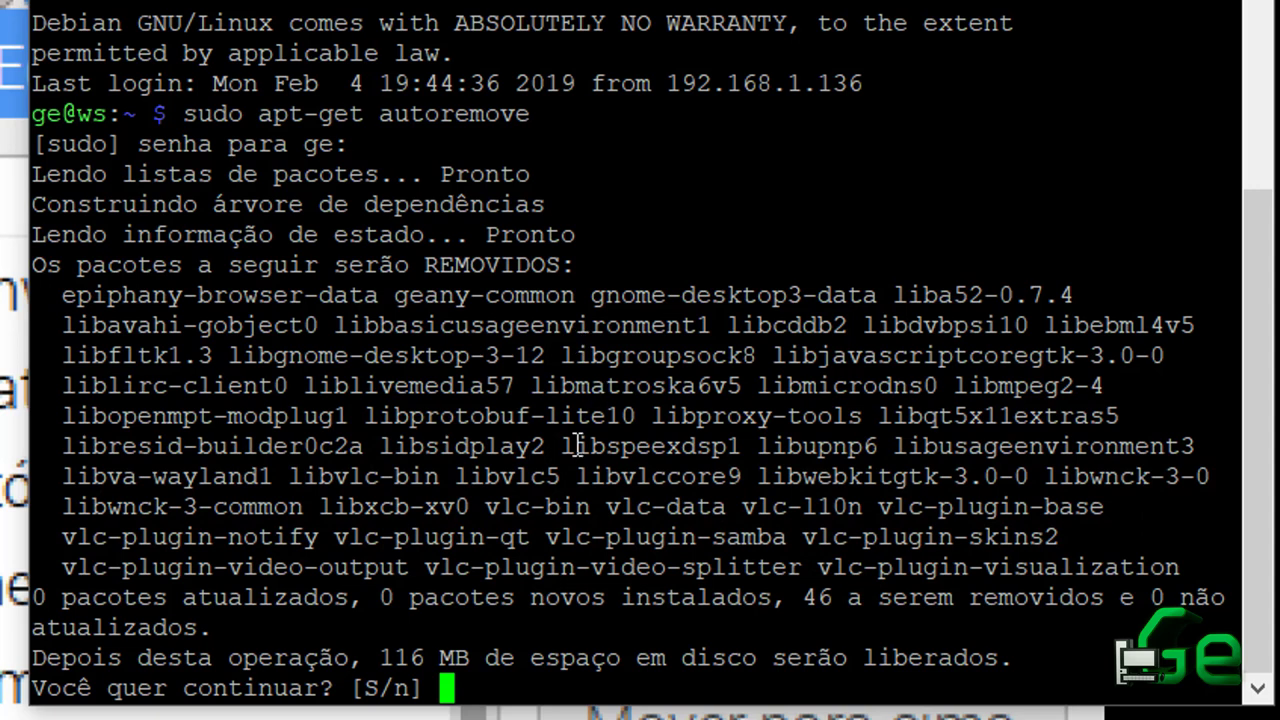
Review the packages autoremove will delete, including the epiphany, geany, gnome-desktop and VLC plugin leftovers, and the removal count.
drag(154, 296, 432, 295)
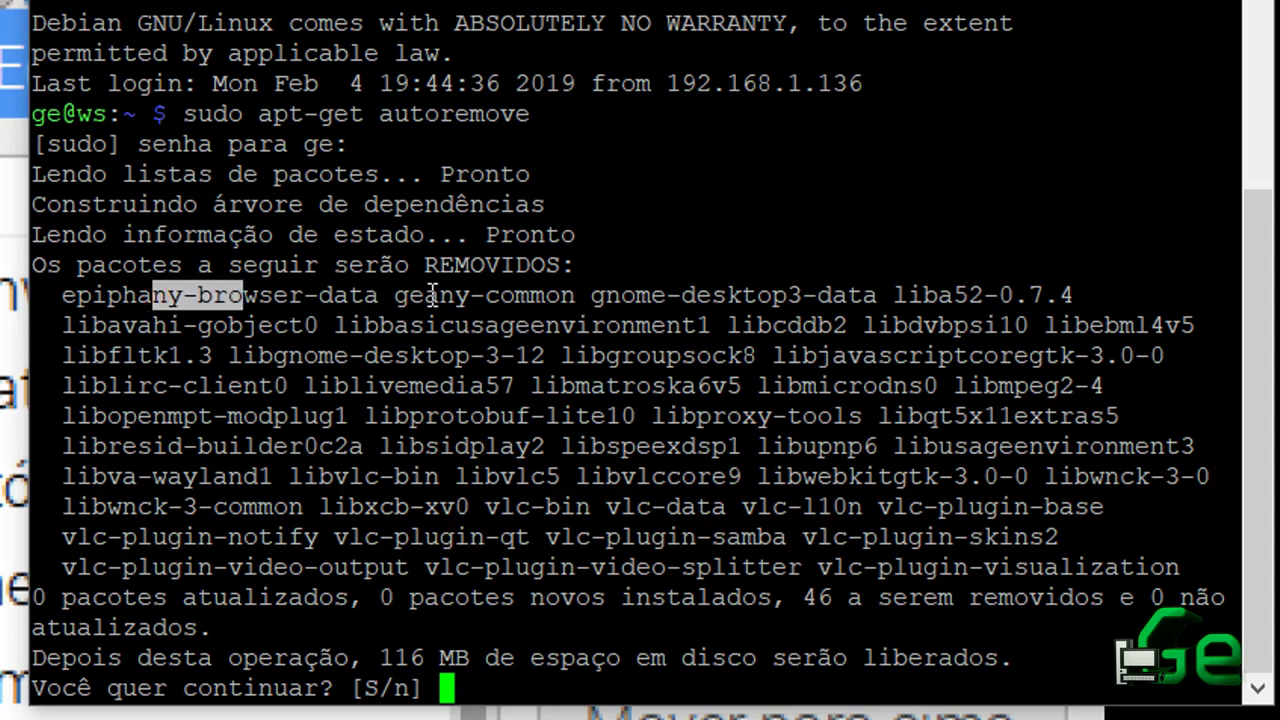
double_click(432, 295)
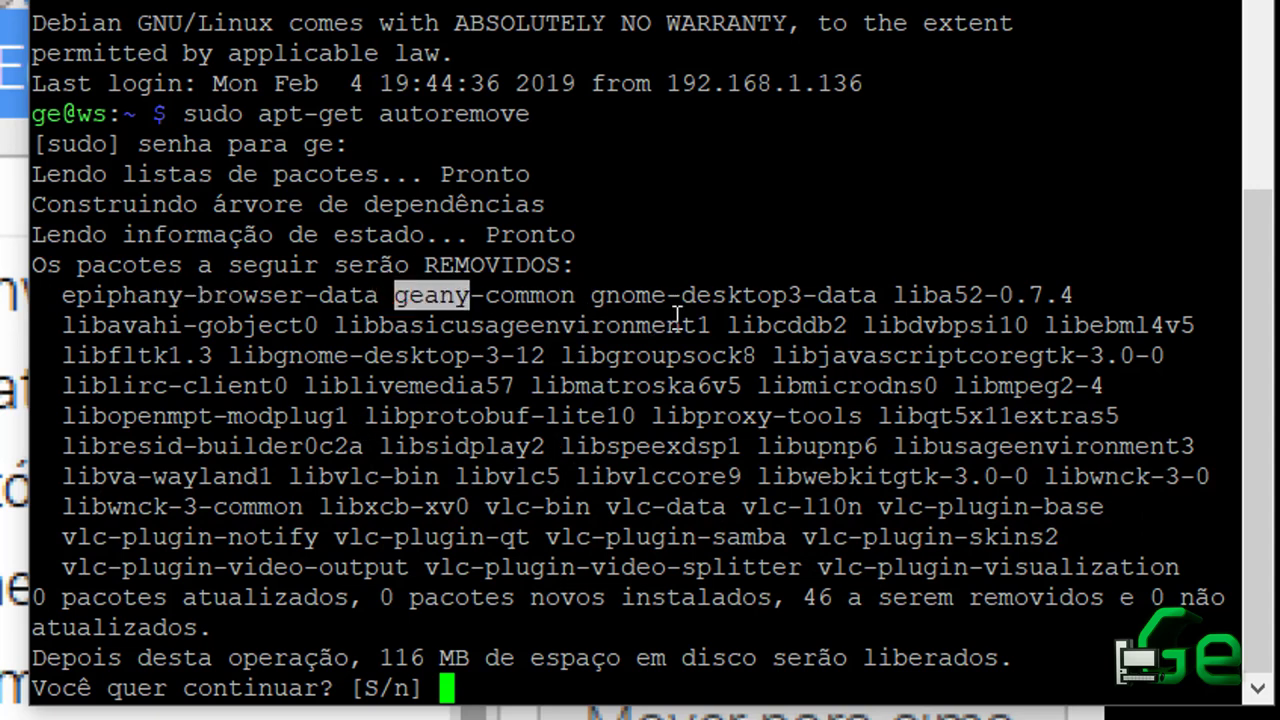
drag(625, 296, 832, 296)
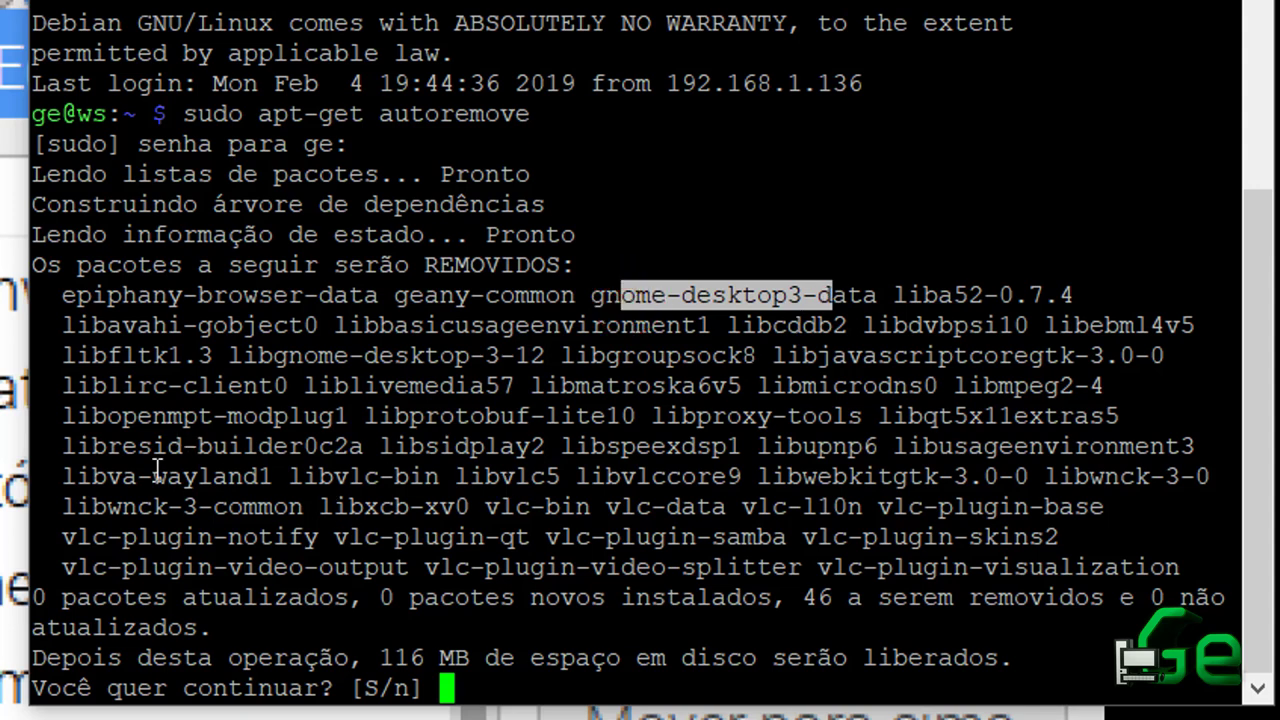
click(69, 537)
drag(62, 567, 406, 567)
click(414, 561)
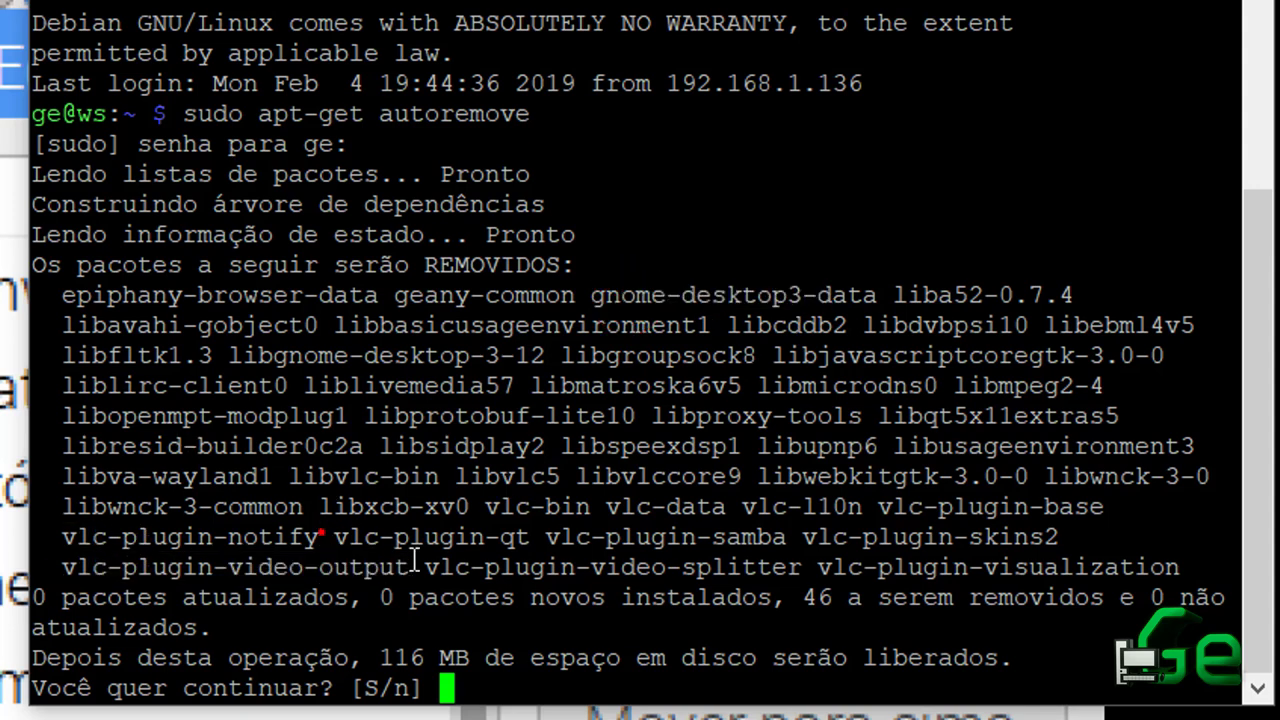
double_click(436, 567)
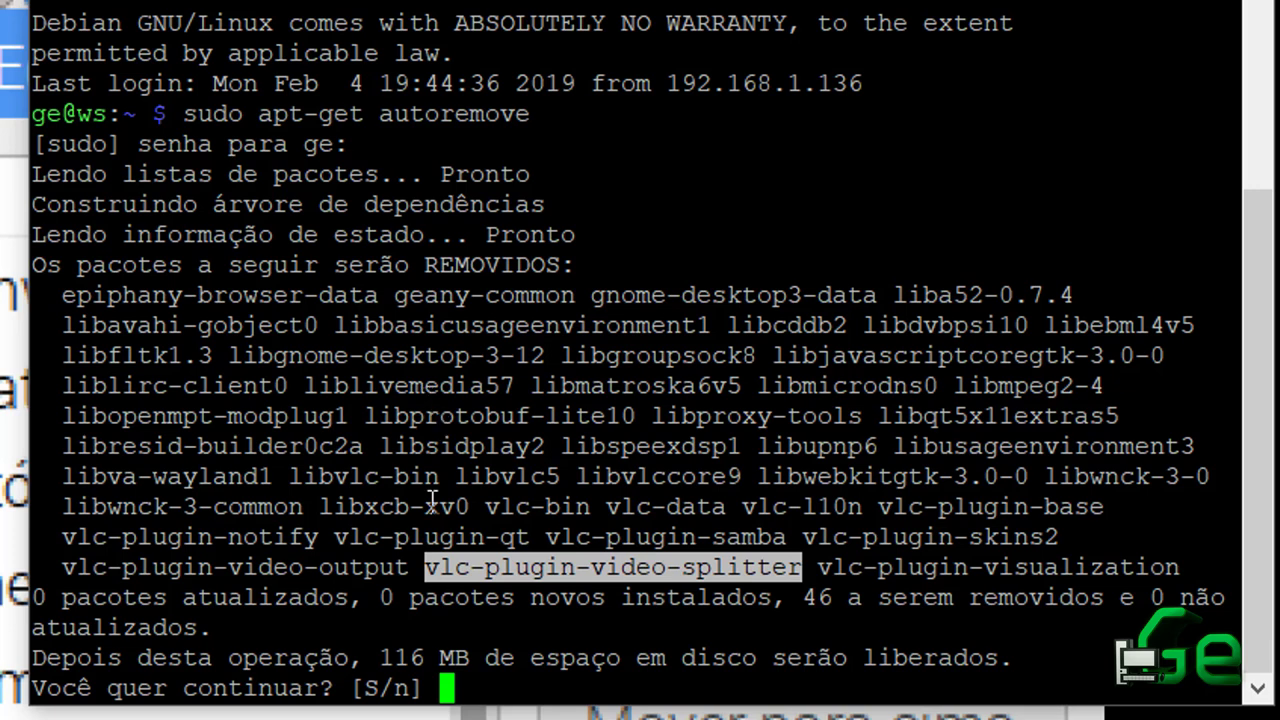
drag(798, 604, 832, 607)
click(634, 692)
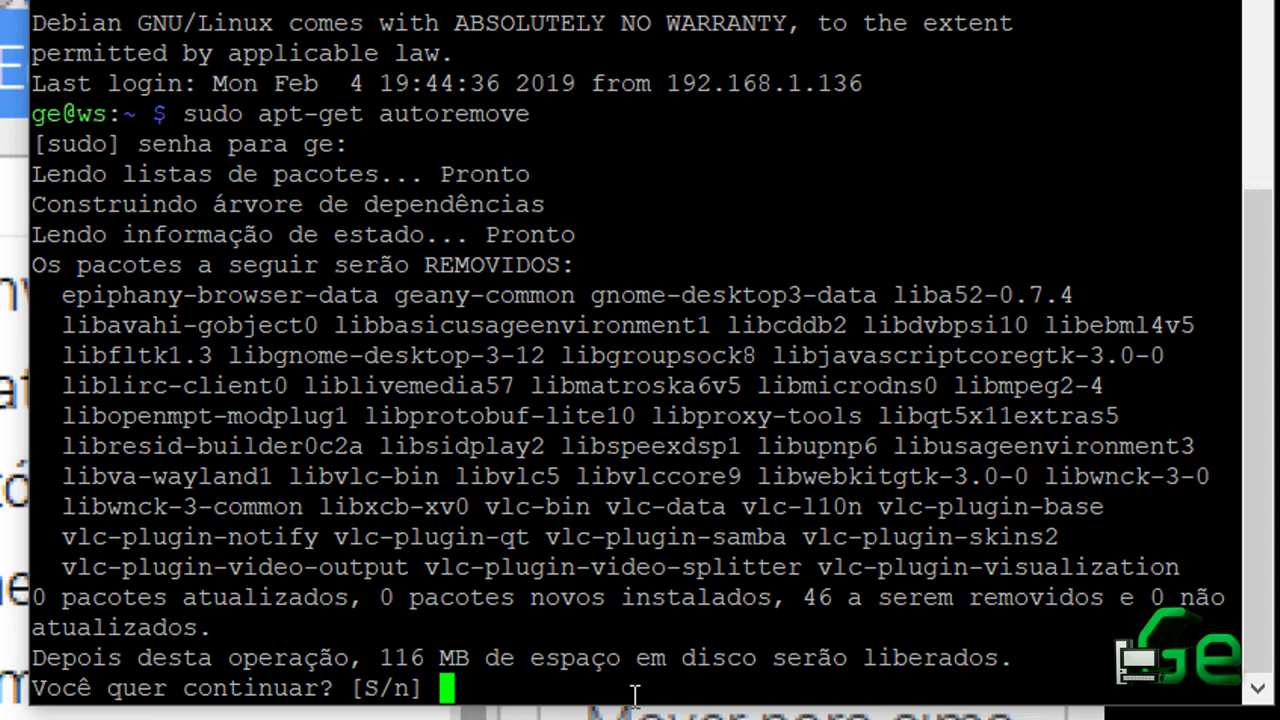
Confirm the autoremove operation by answering s, so the leftover packages are removed.
text(s)
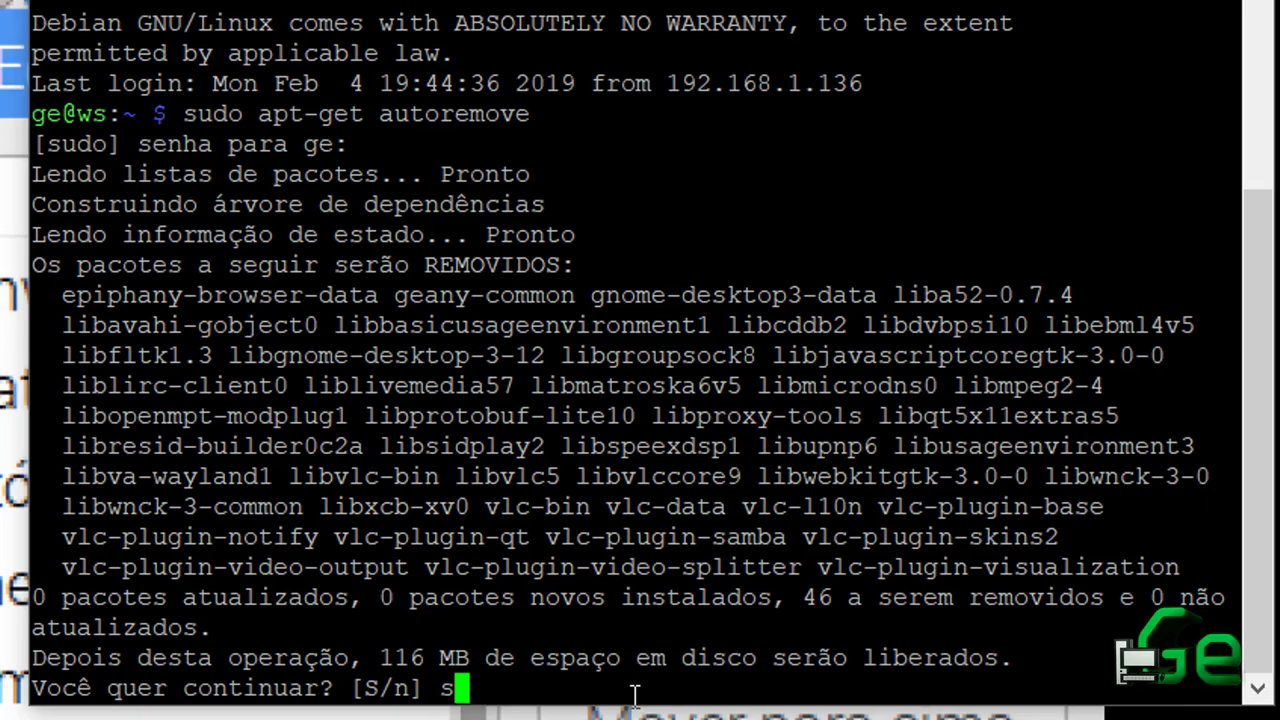
key(Return)
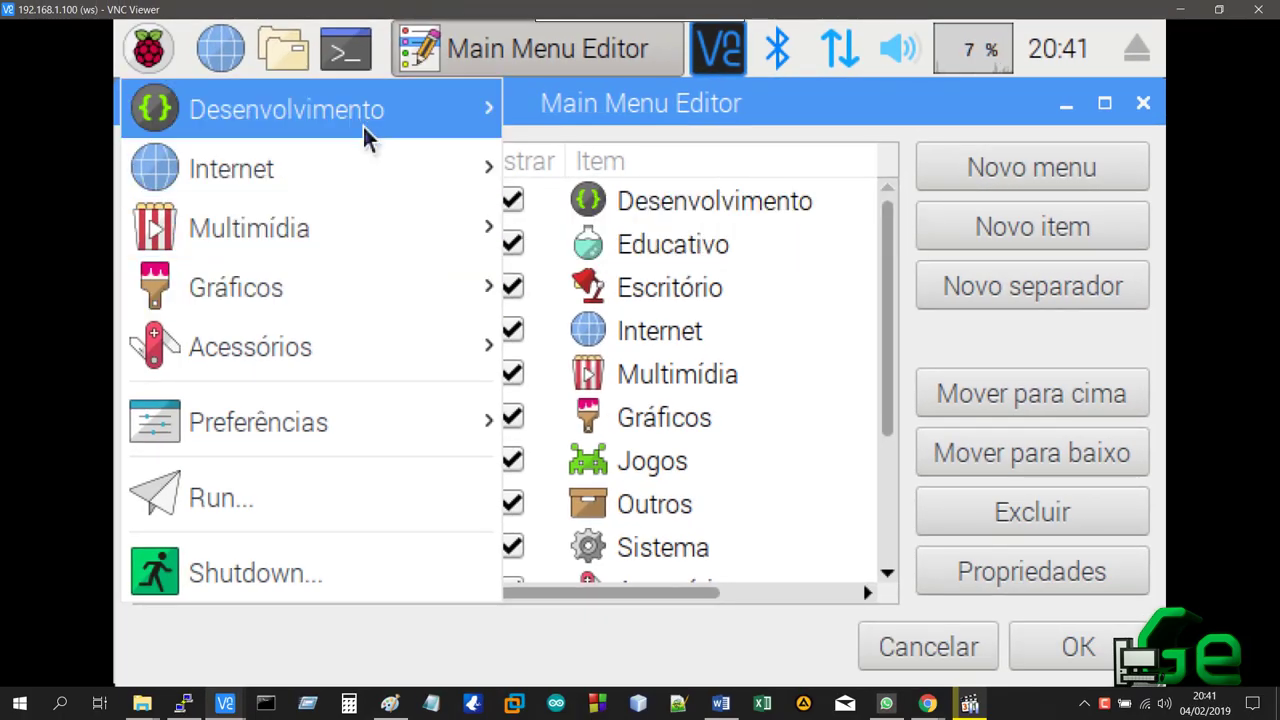
In the VNC Viewer session, check the Desenvolvimento and Internet entries of the Raspberry Pi application menu, then close it.
mouse_move(490, 125)
mouse_move(341, 169)
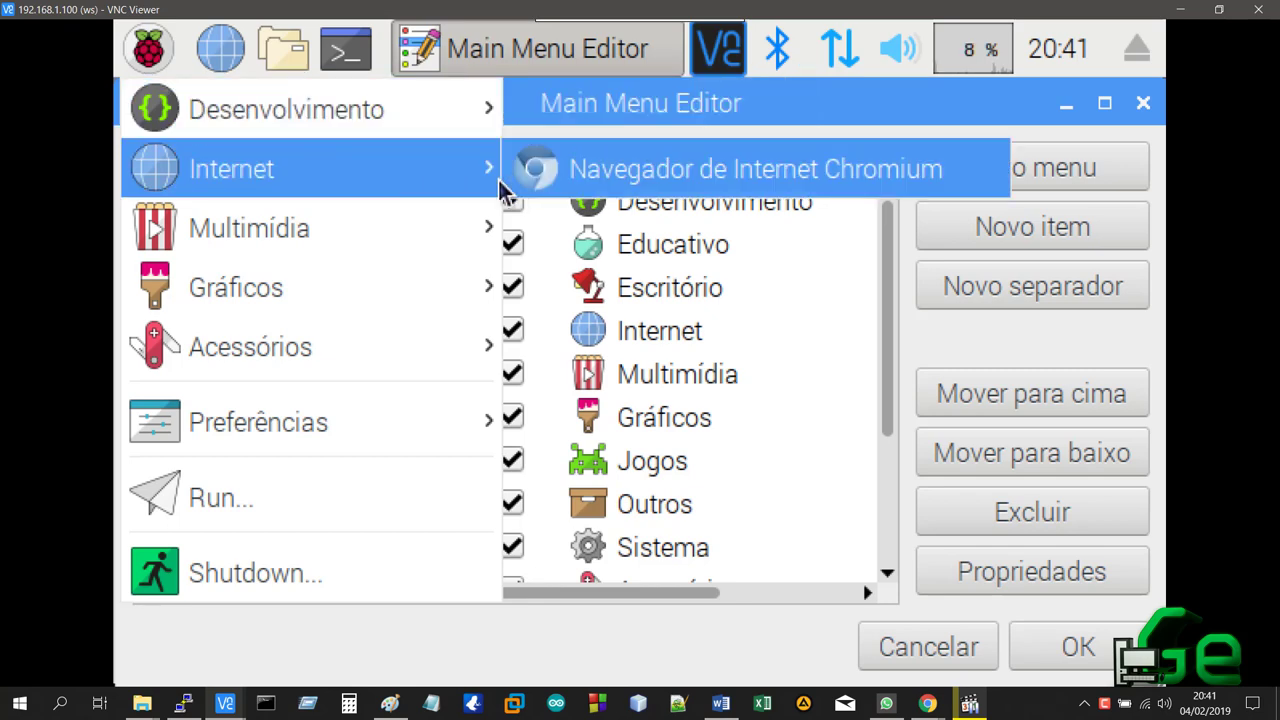
click(884, 302)
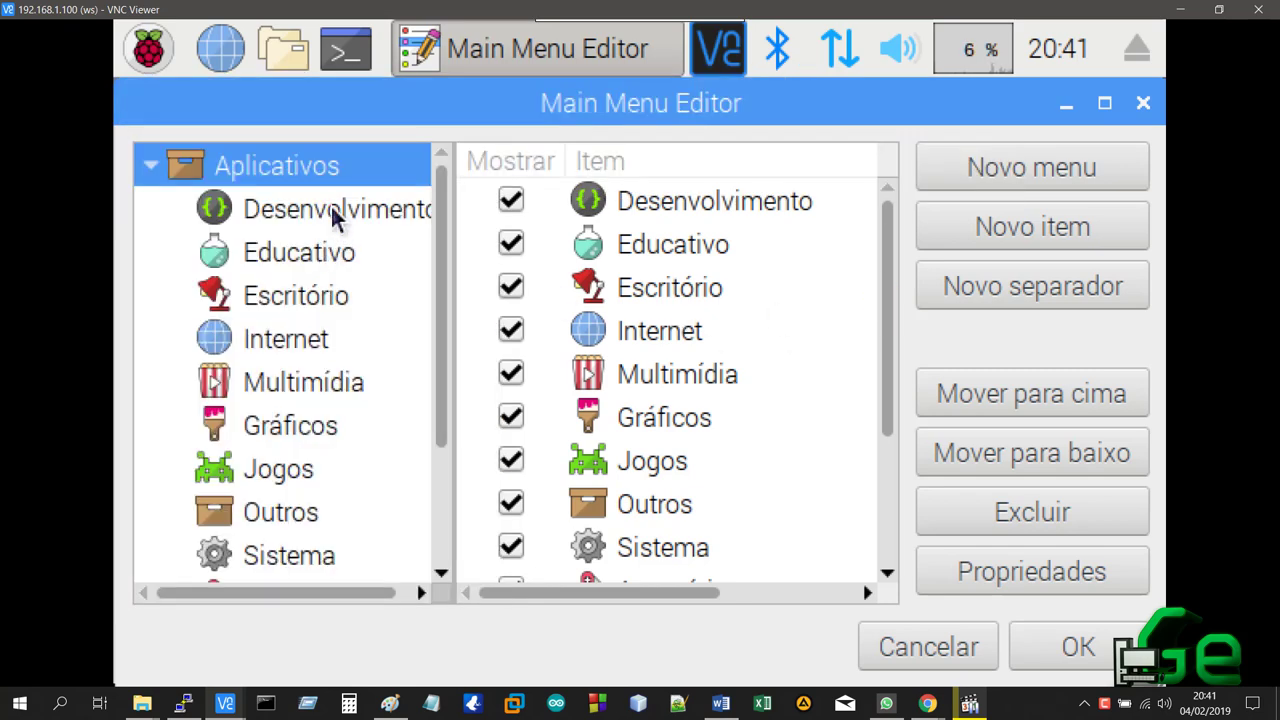
Review the items in the Main Menu Editor categories from Desenvolvimento through Acessórios, looking for entries of the removed programs.
click(330, 205)
click(316, 252)
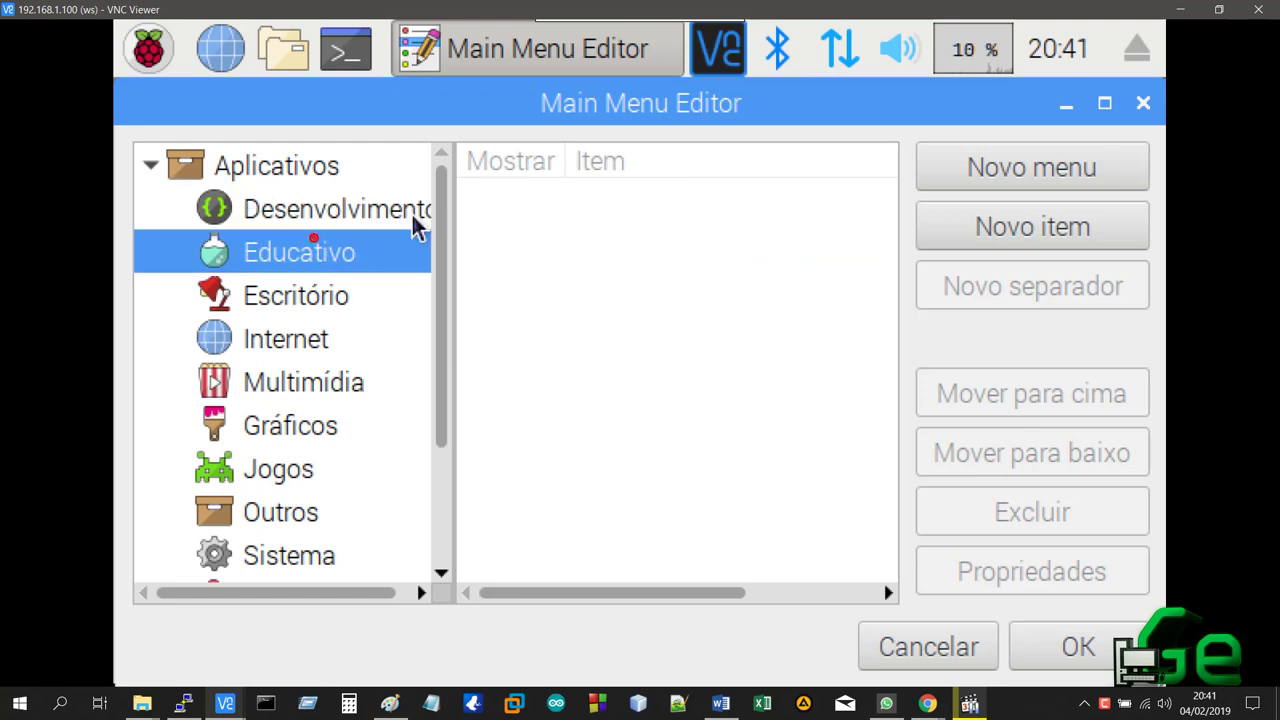
click(305, 296)
click(283, 340)
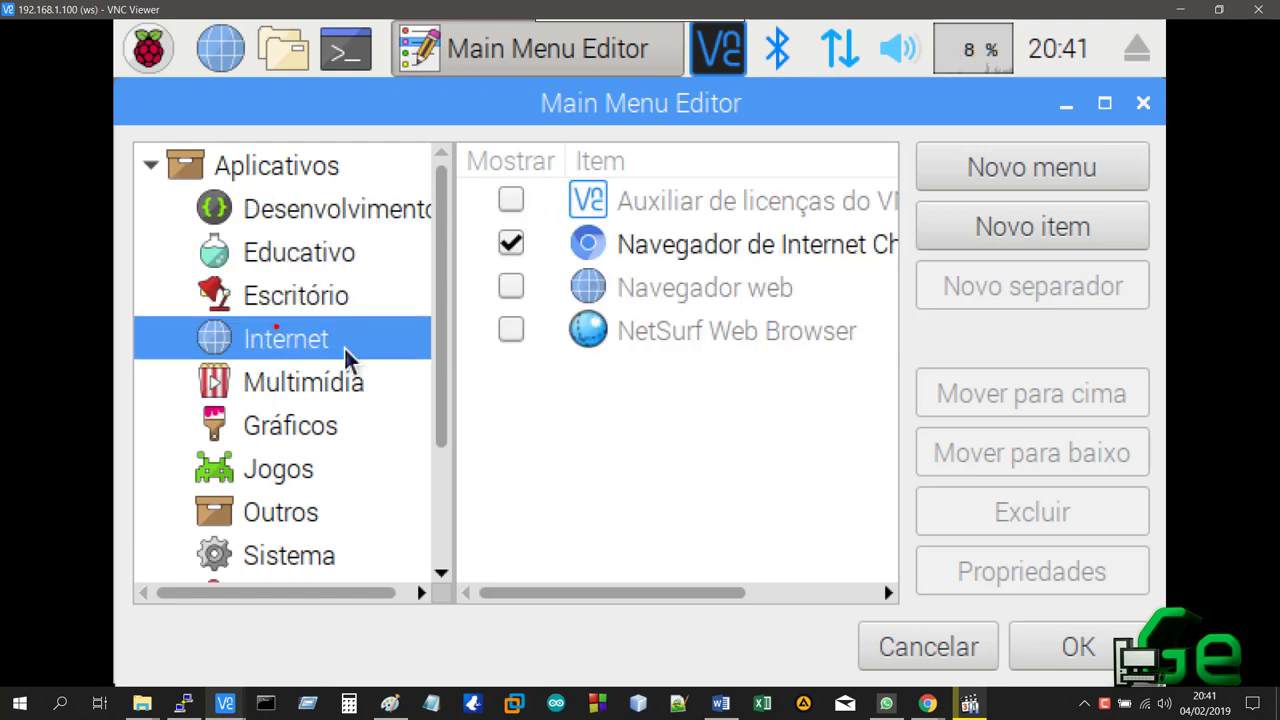
scroll(440, 400, down, 5)
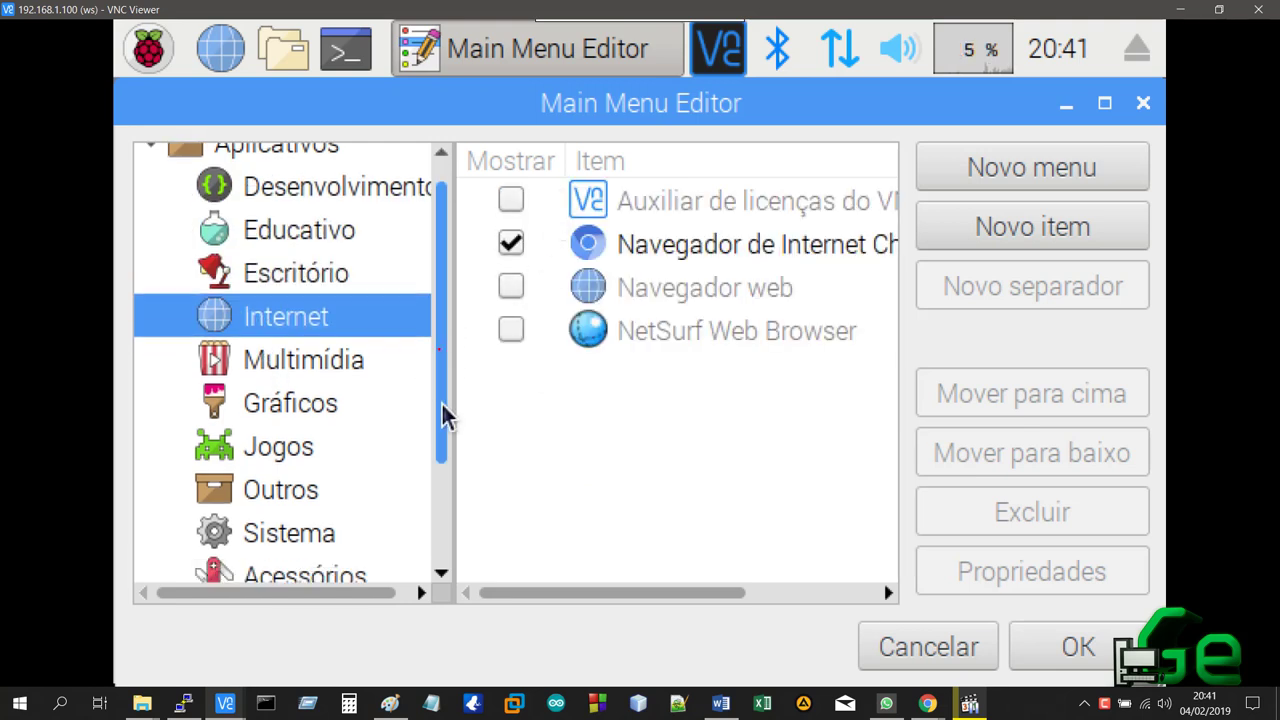
click(330, 272)
click(343, 318)
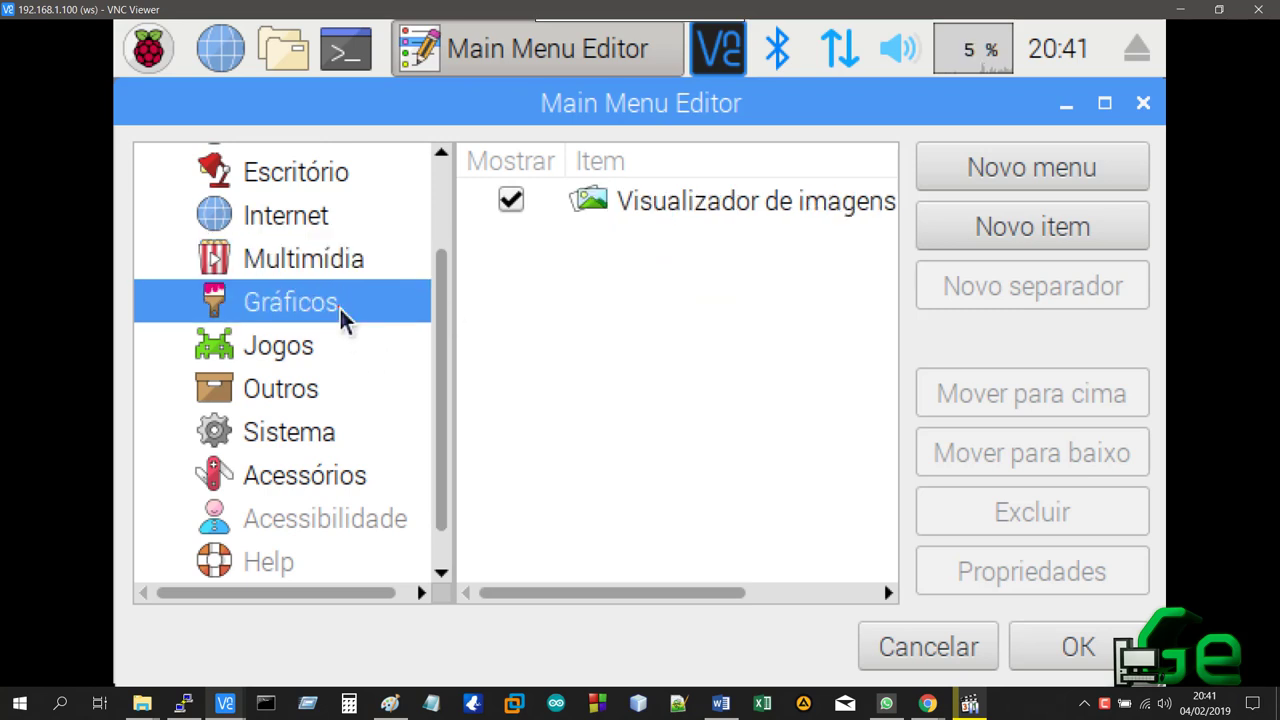
click(334, 358)
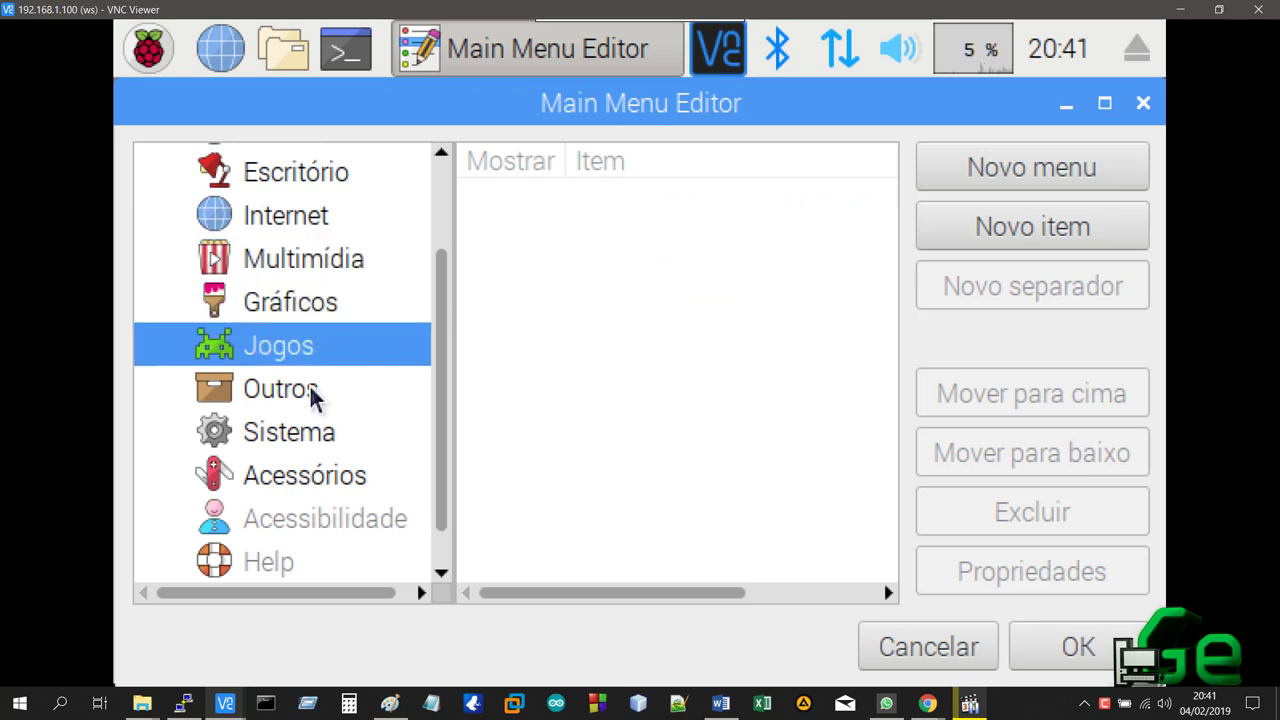
click(312, 392)
click(362, 430)
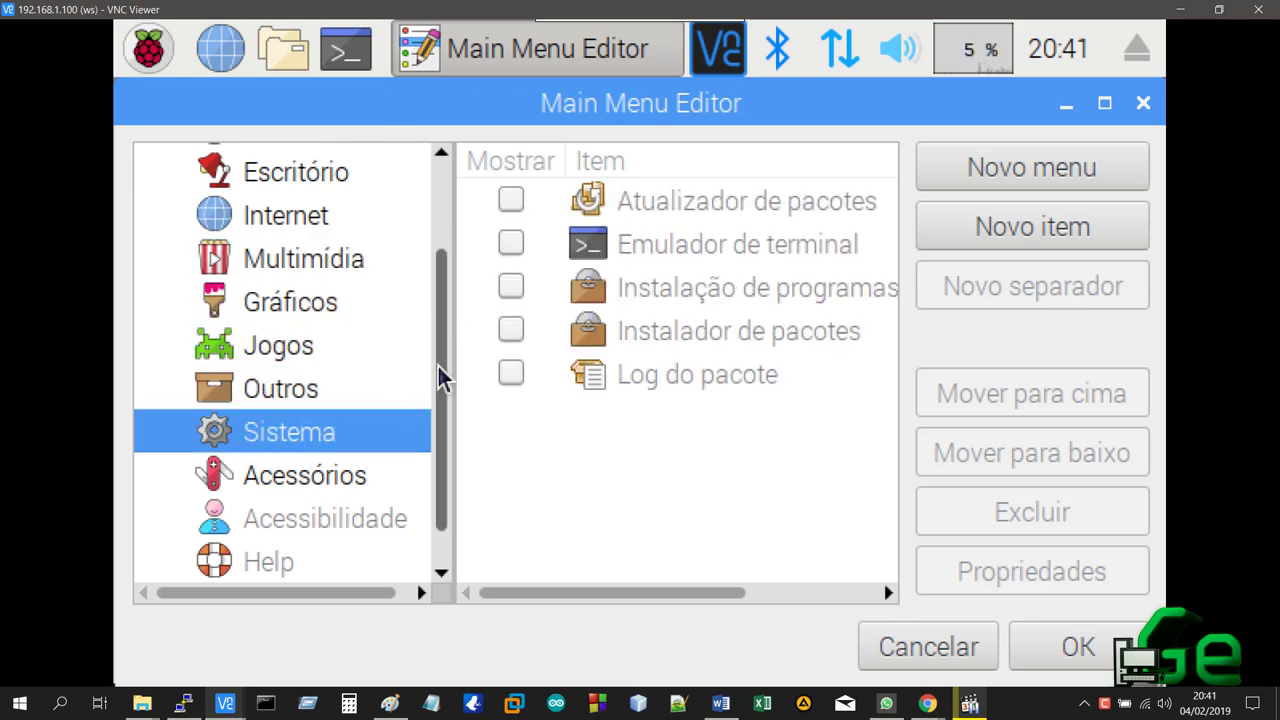
scroll(443, 420, down, 2)
click(343, 445)
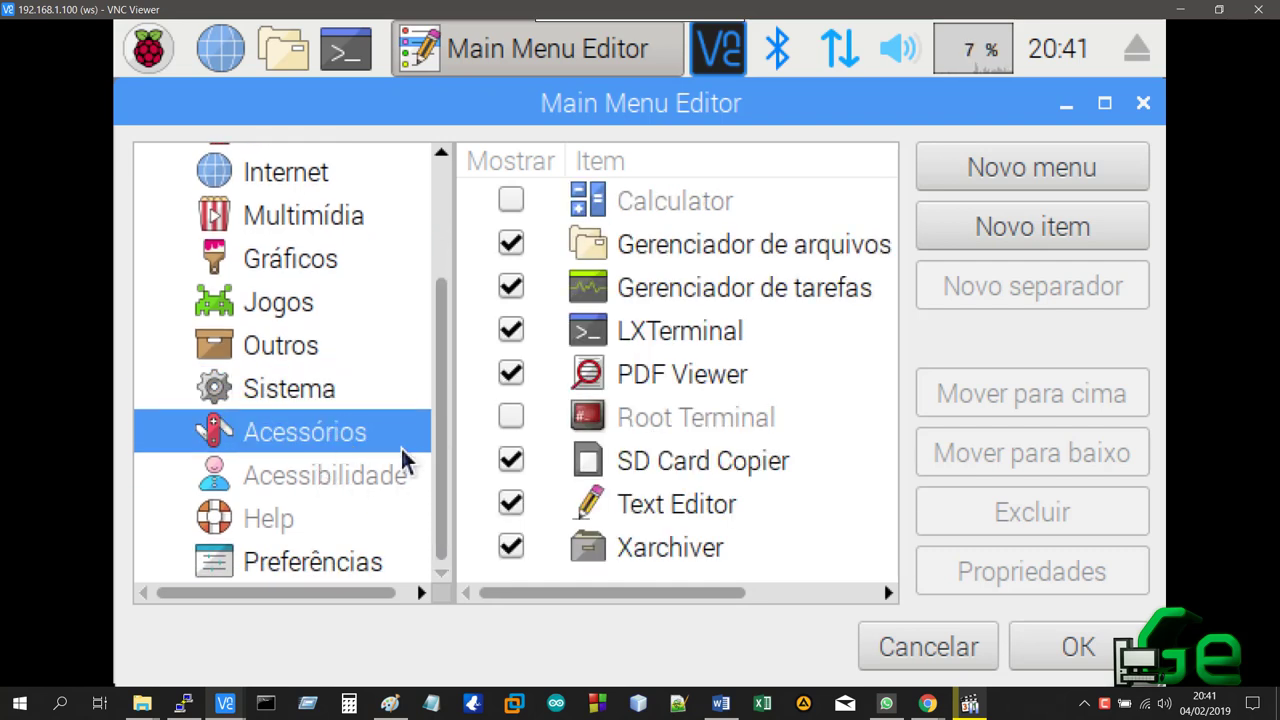
drag(446, 451, 443, 310)
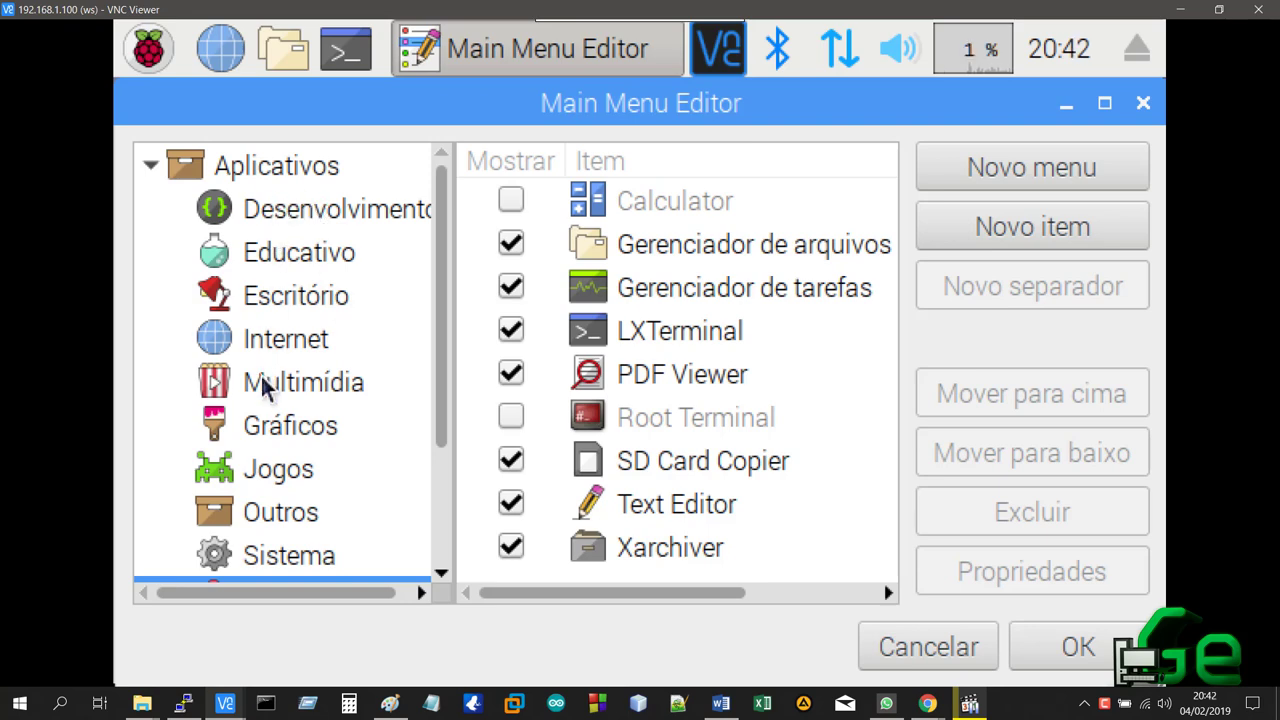
Check the finished autoremove output in PuTTY, then try to launch VLC from the Raspberry Pi's Multimídia menu and dismiss the resulting dialog.
click(183, 703)
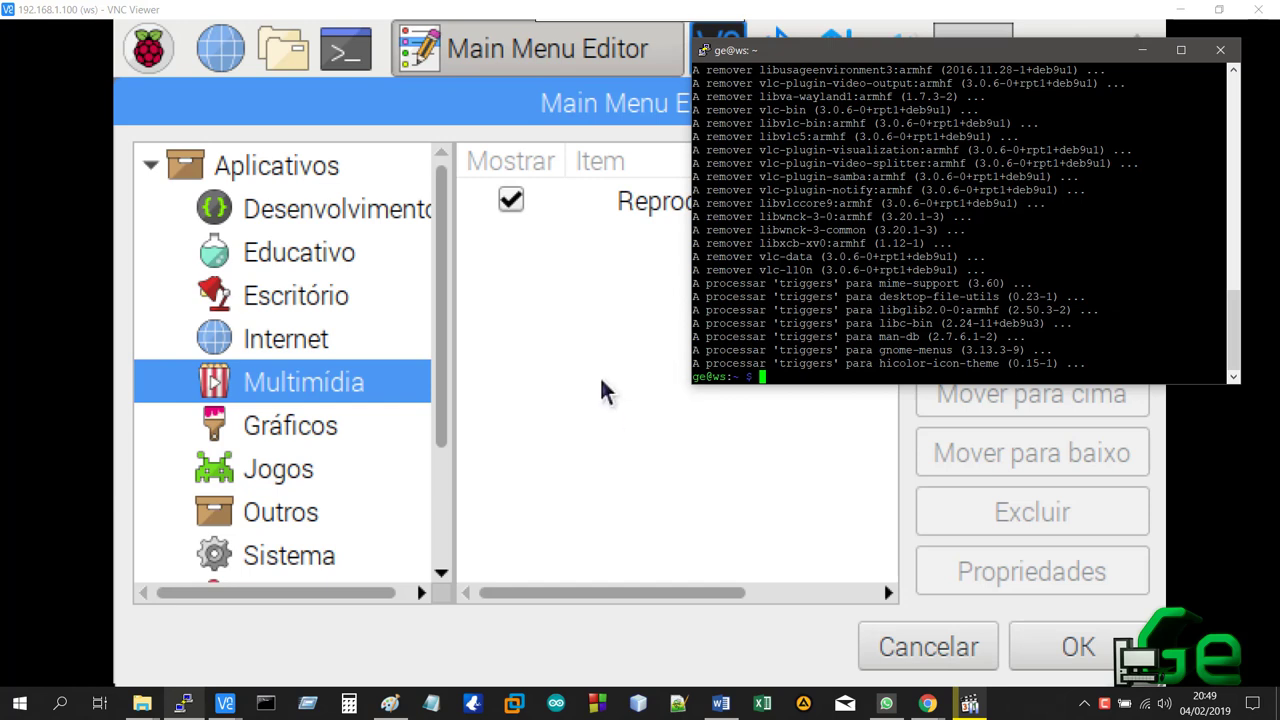
click(308, 392)
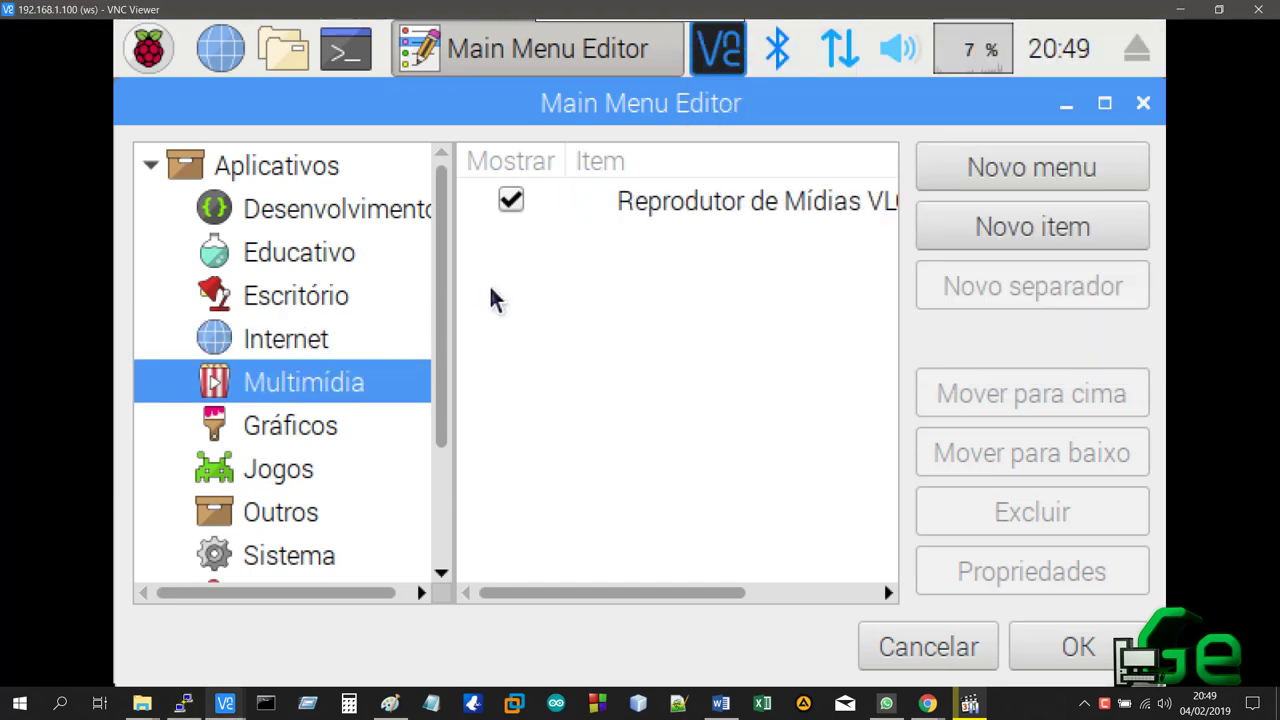
click(148, 50)
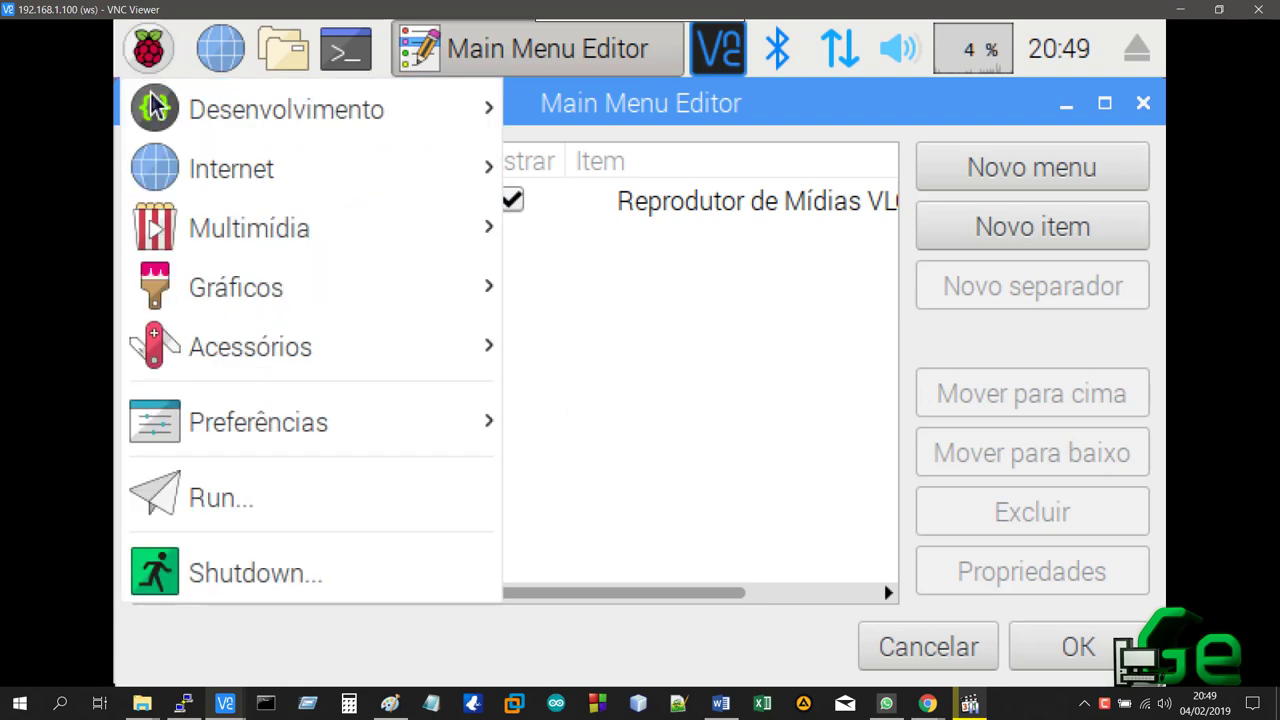
mouse_move(277, 242)
click(591, 241)
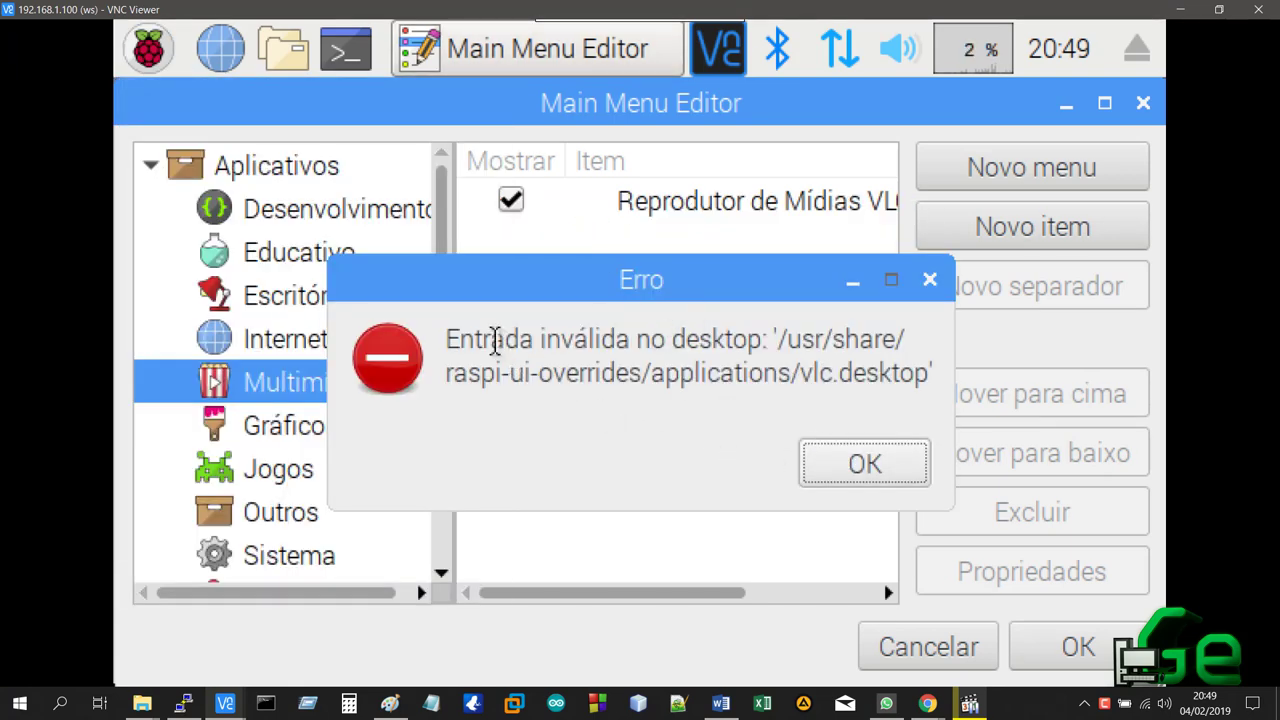
drag(491, 343, 634, 351)
click(863, 463)
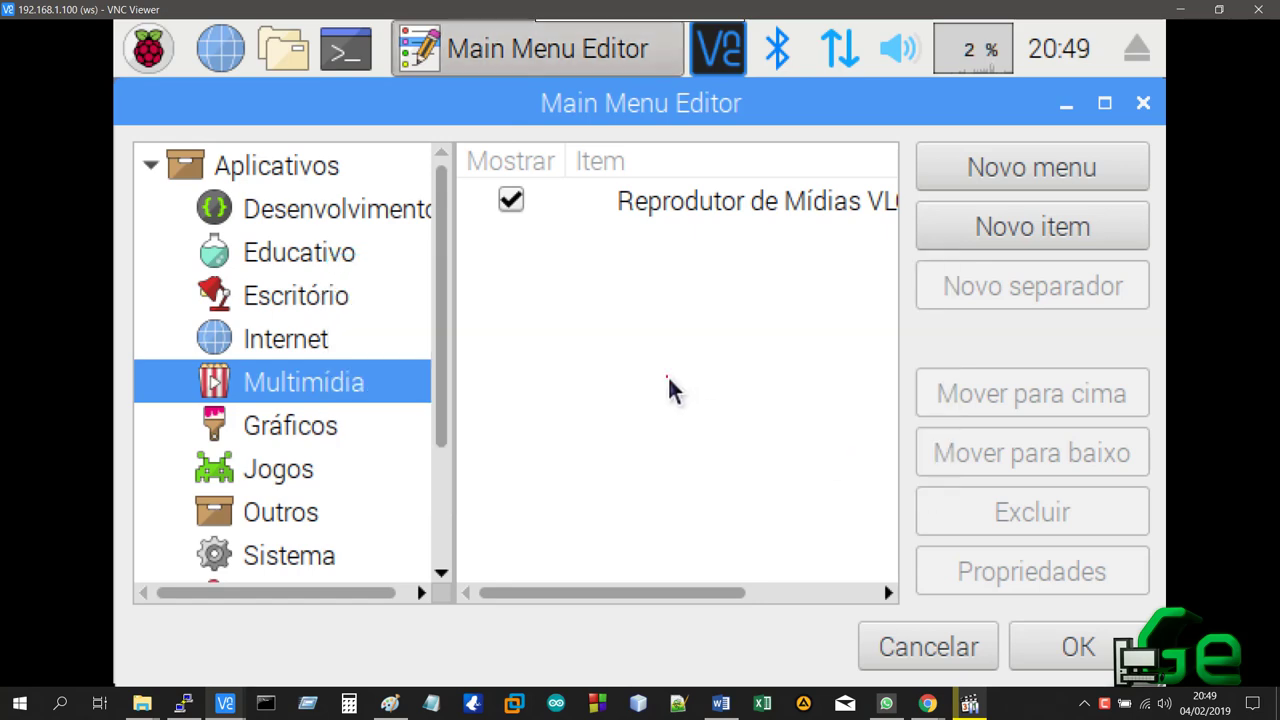
Recheck the application menu and the Main Menu Editor's Gráficos, Internet, Escritório, Educativo and Desenvolvimento categories for leftover program entries.
click(146, 48)
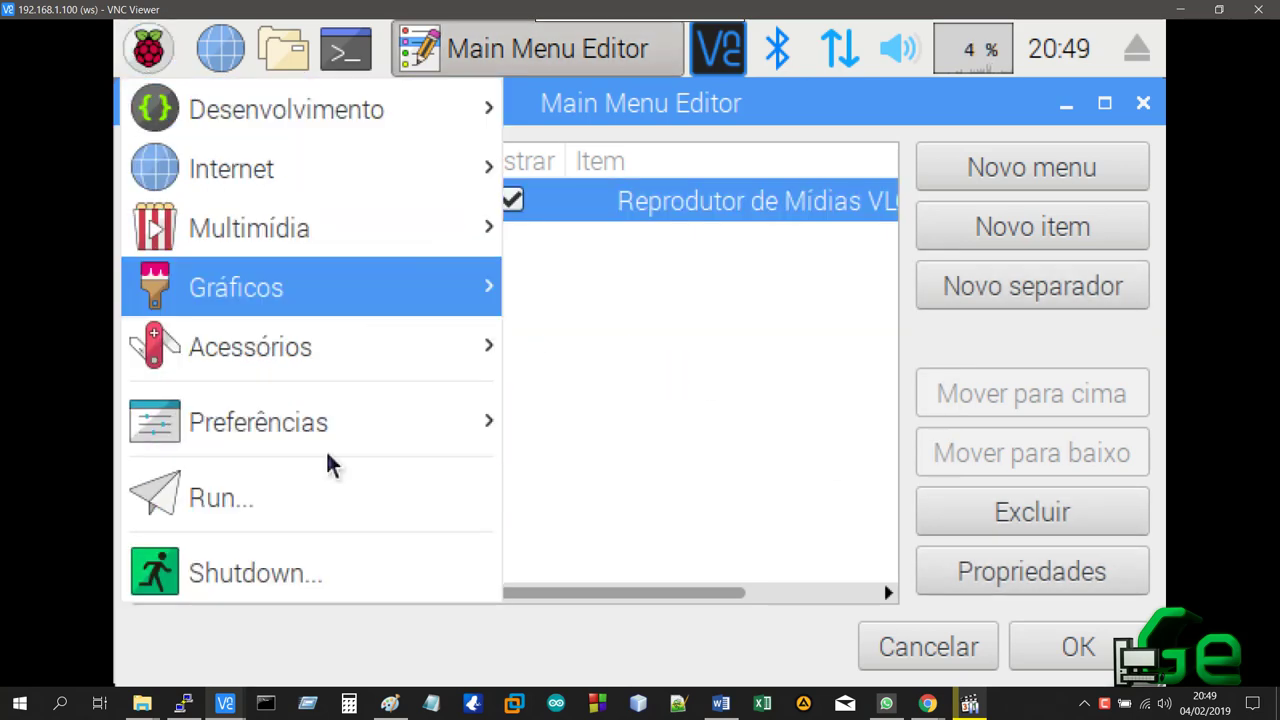
click(703, 451)
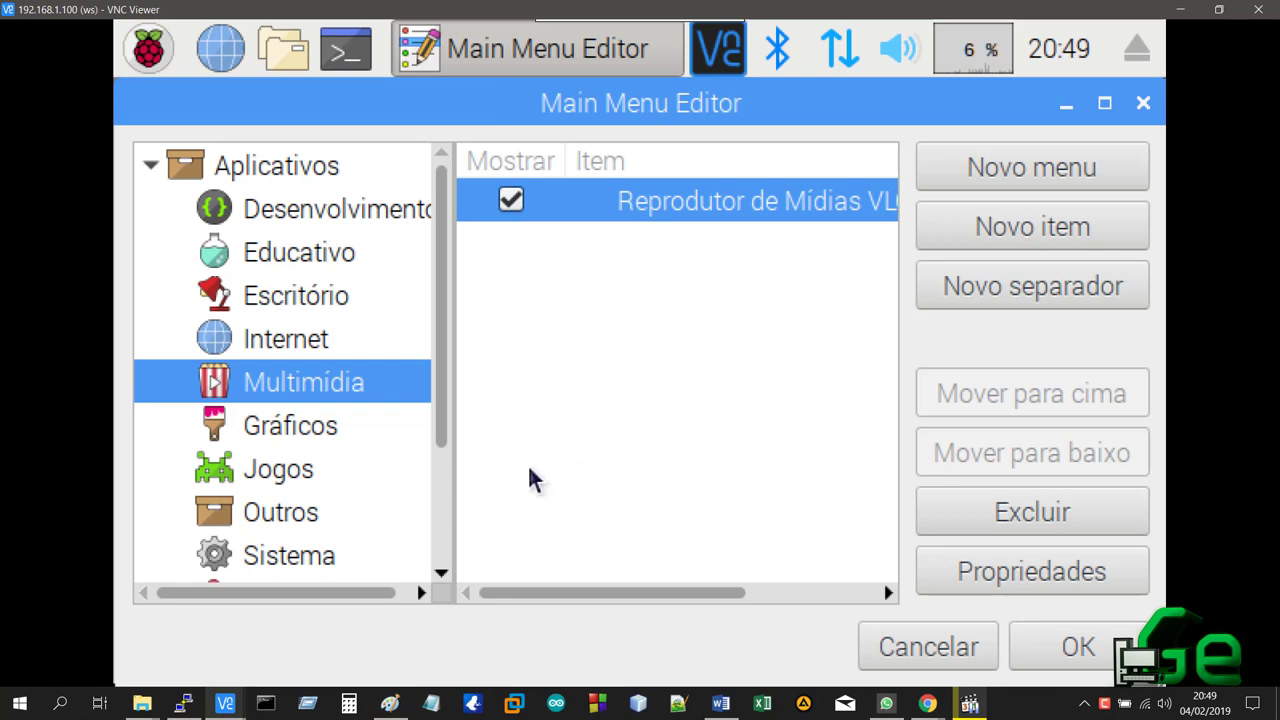
drag(438, 410, 452, 520)
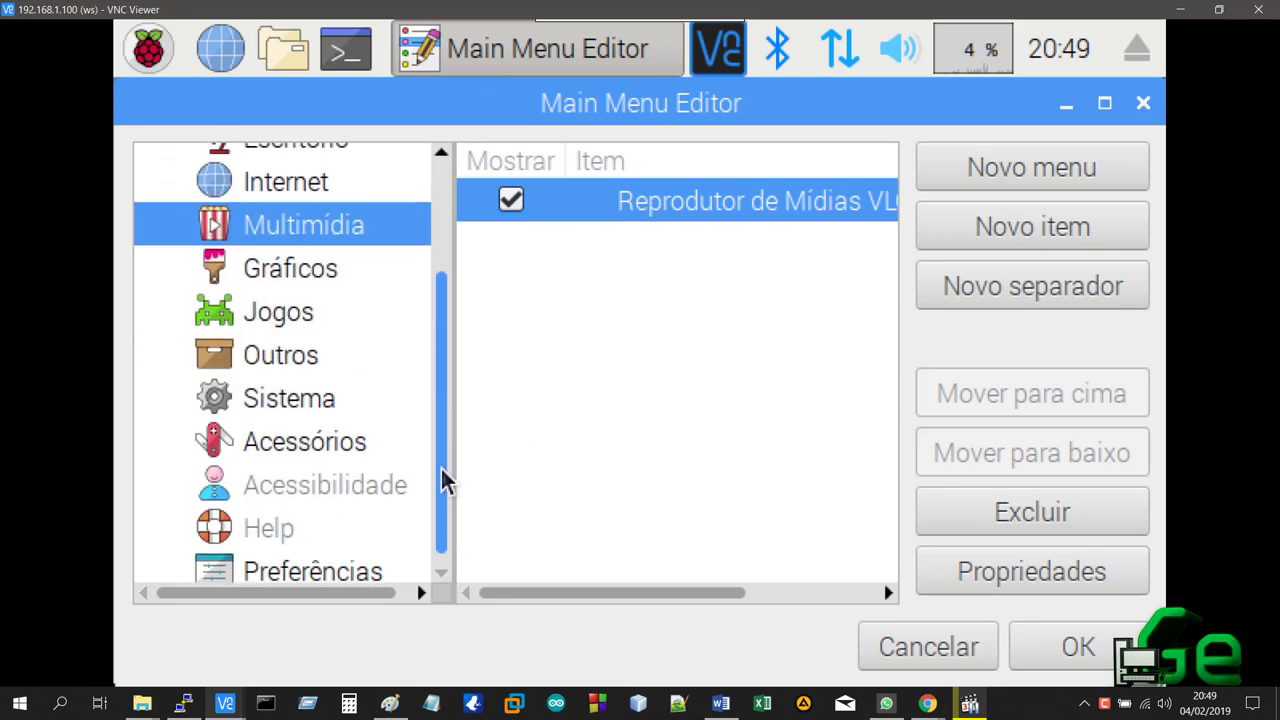
scroll(443, 480, up, 3)
click(334, 429)
click(296, 342)
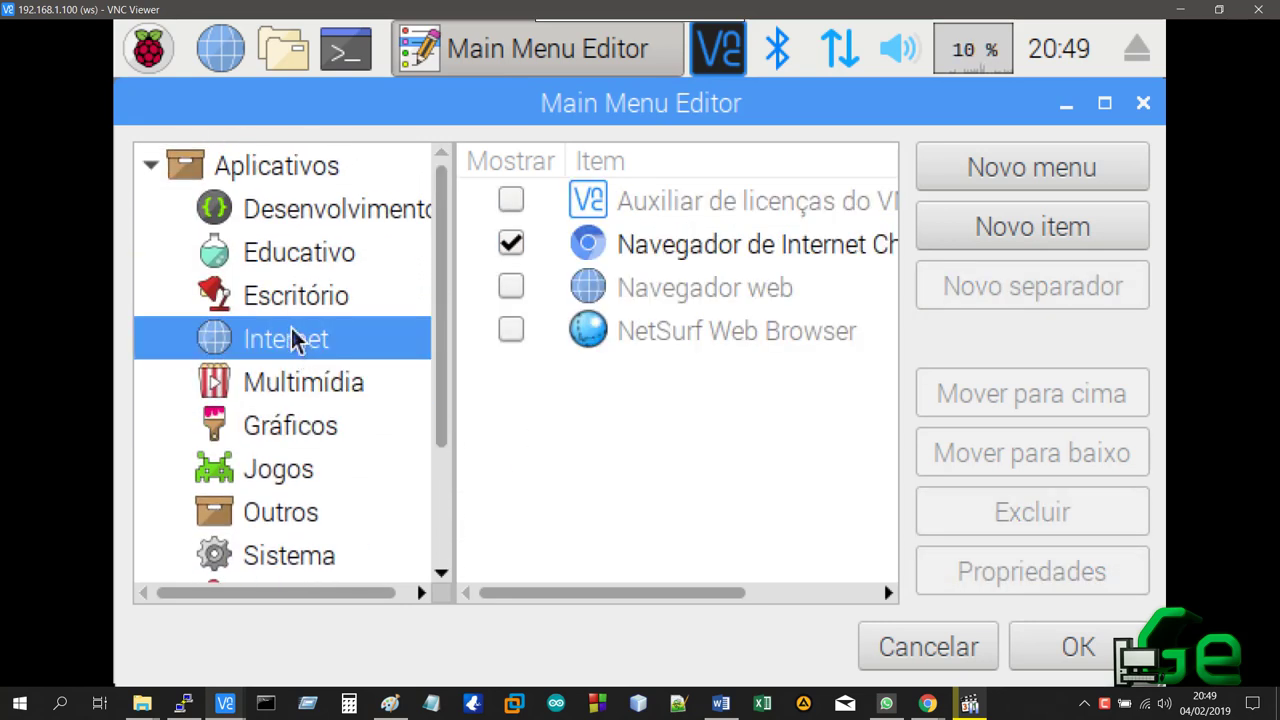
click(300, 298)
click(302, 258)
click(308, 215)
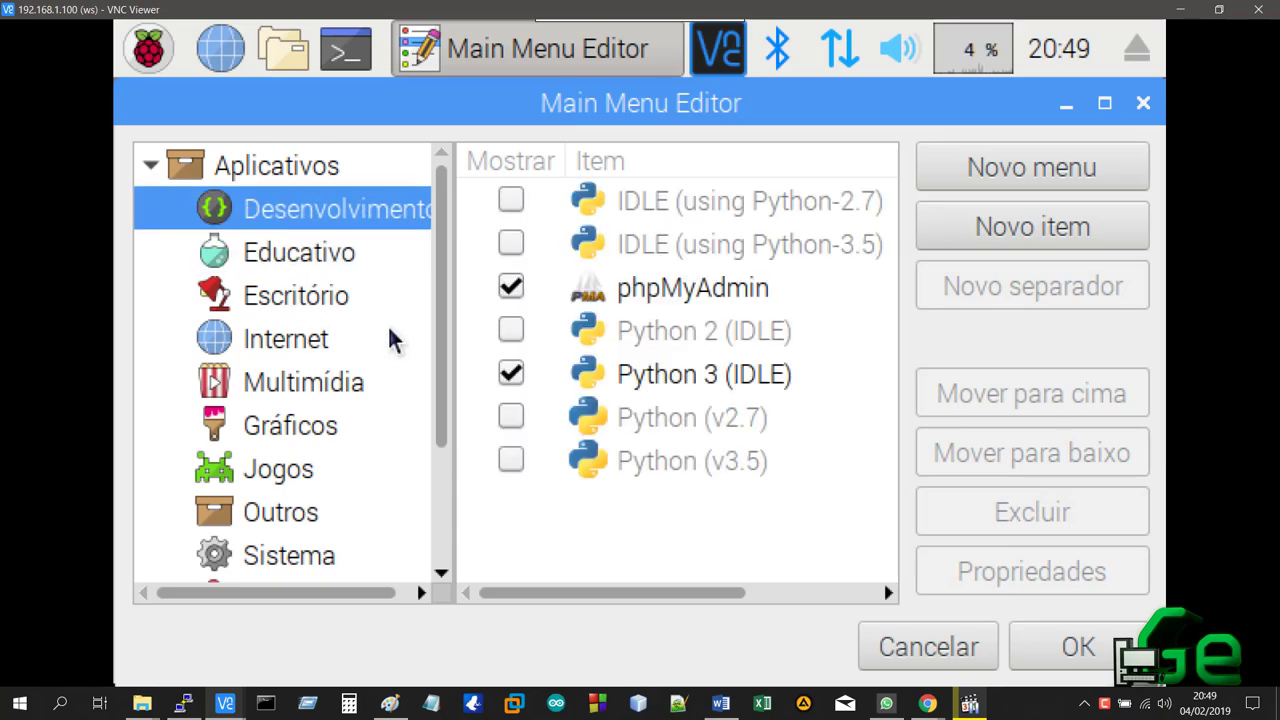
Switch to the PuTTY session and run whereis vlc to check for remaining VLC files.
click(185, 705)
text(wh)
text(ere)
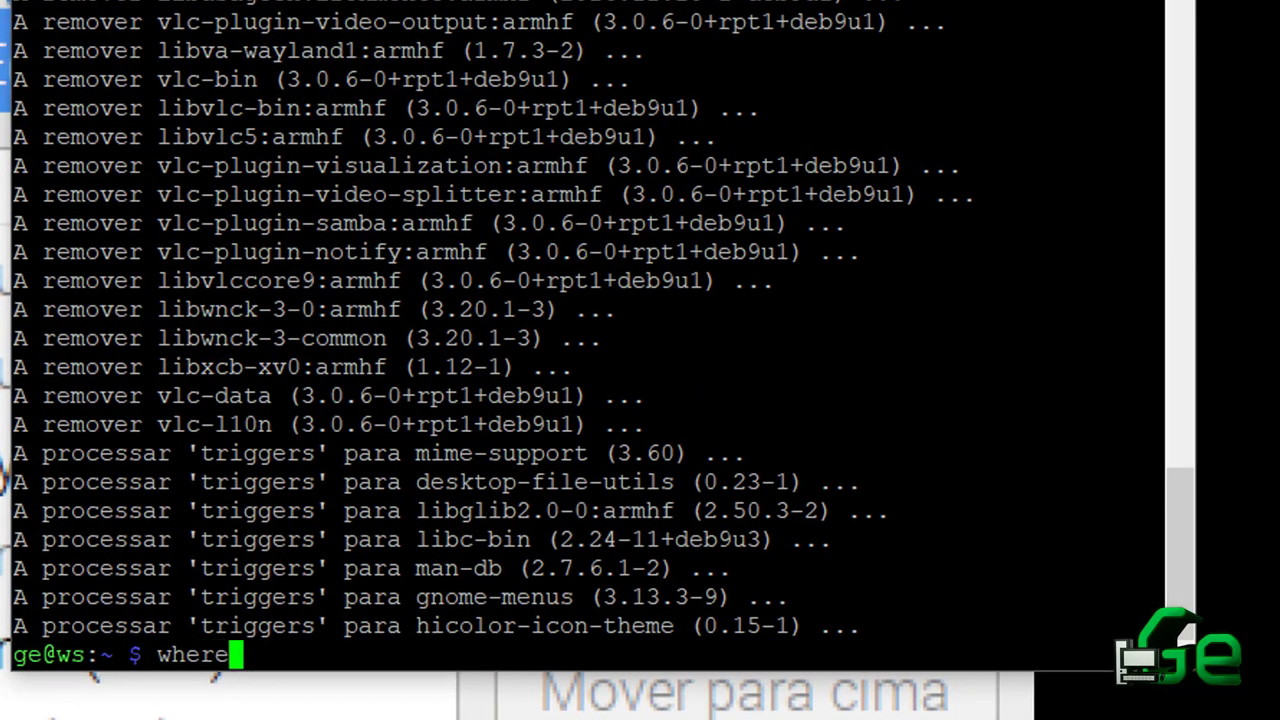
text(is vlc)
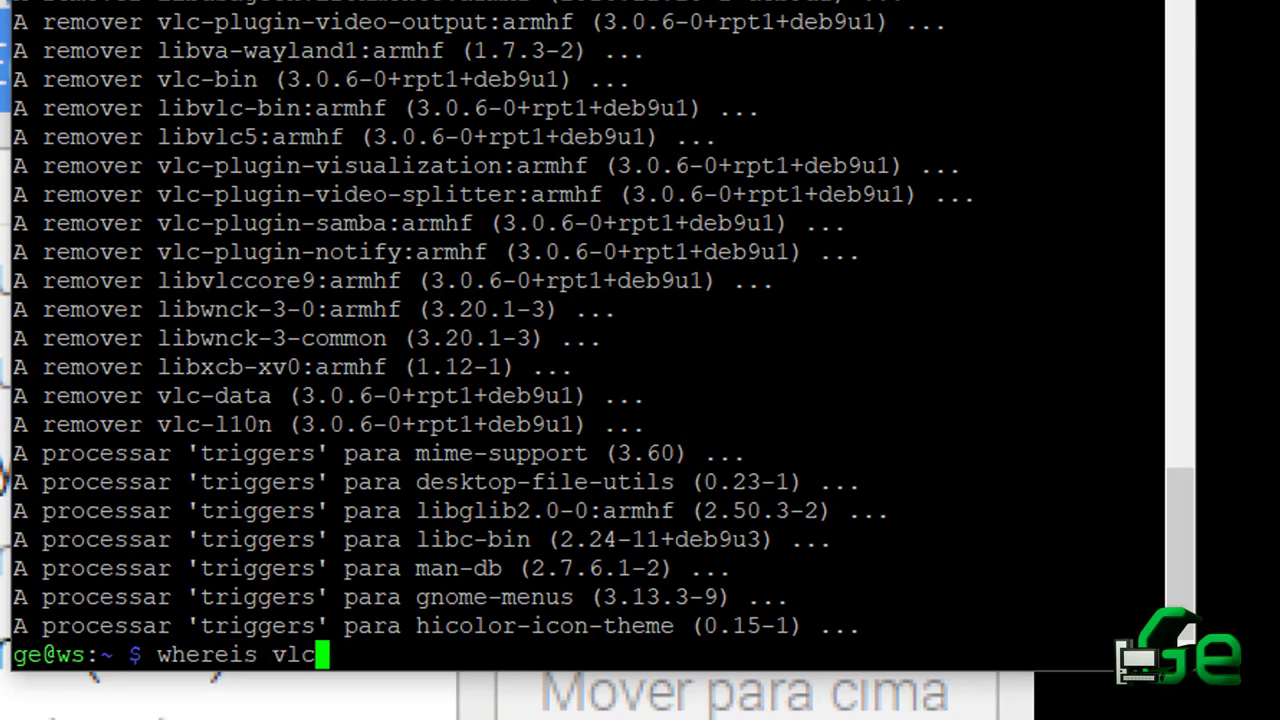
key(Return)
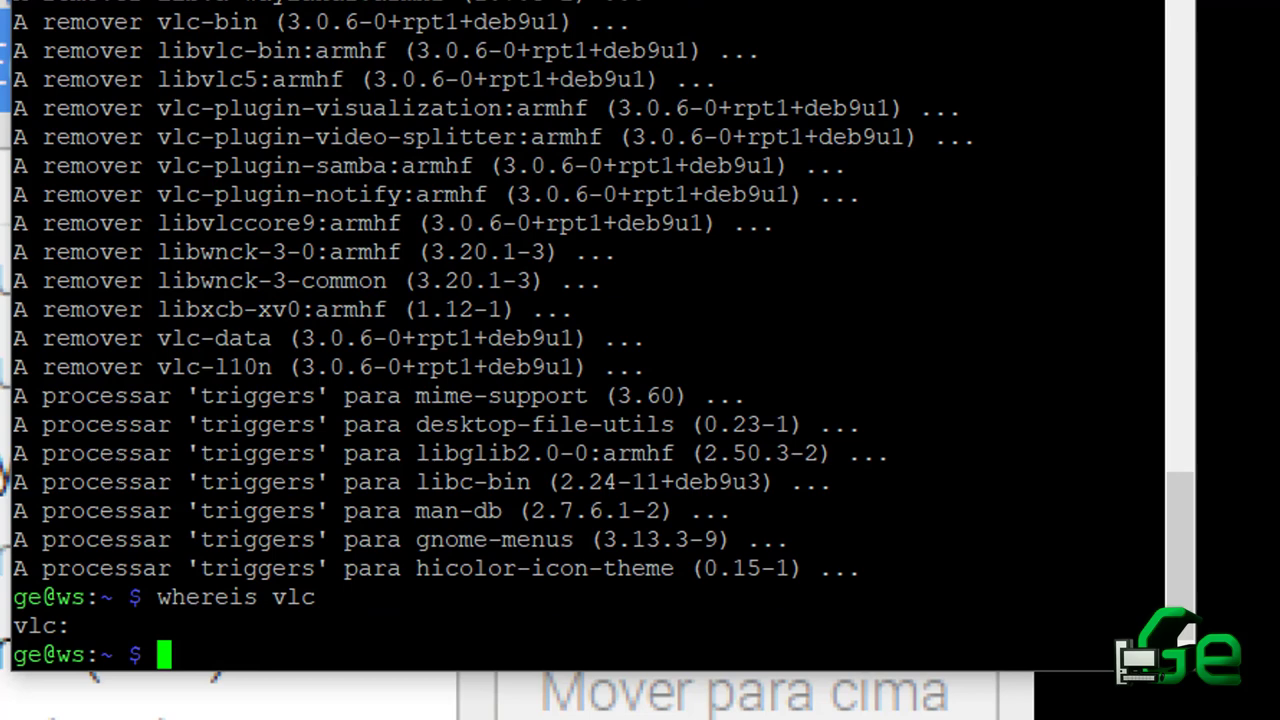
Run whereis chromium to look up the location of the Chromium browser.
text(whereis )
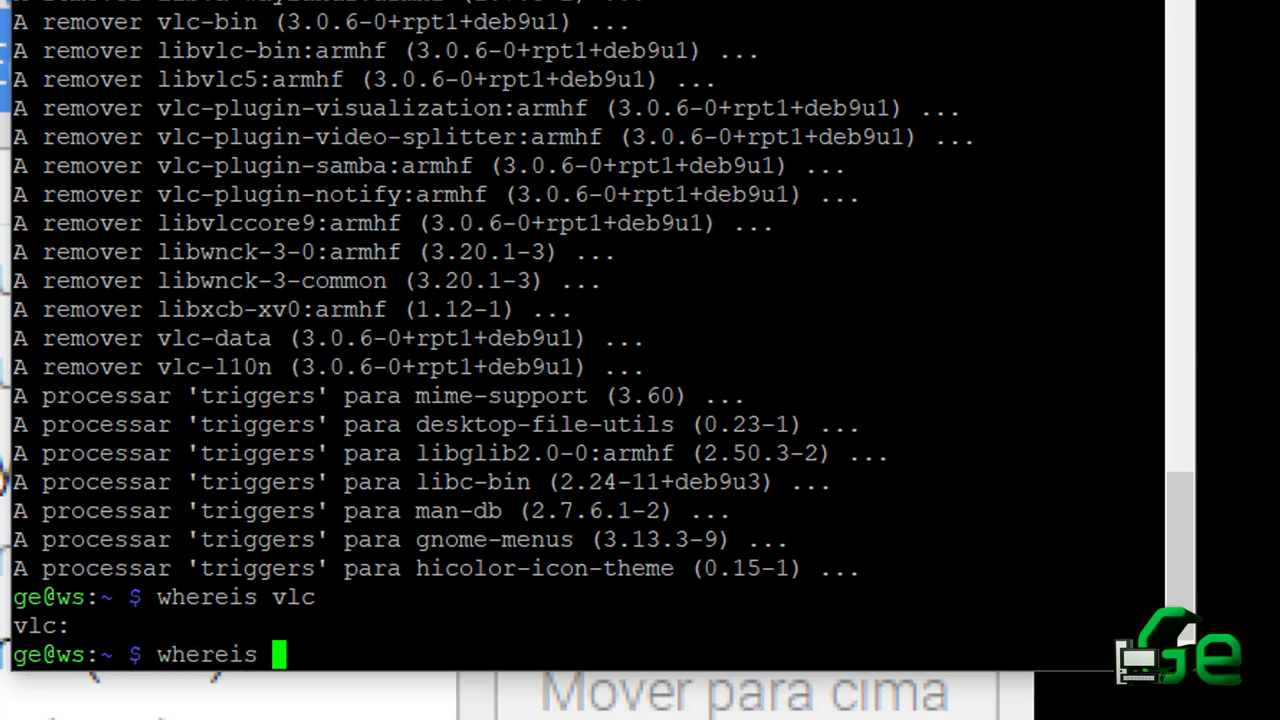
text(chromium)
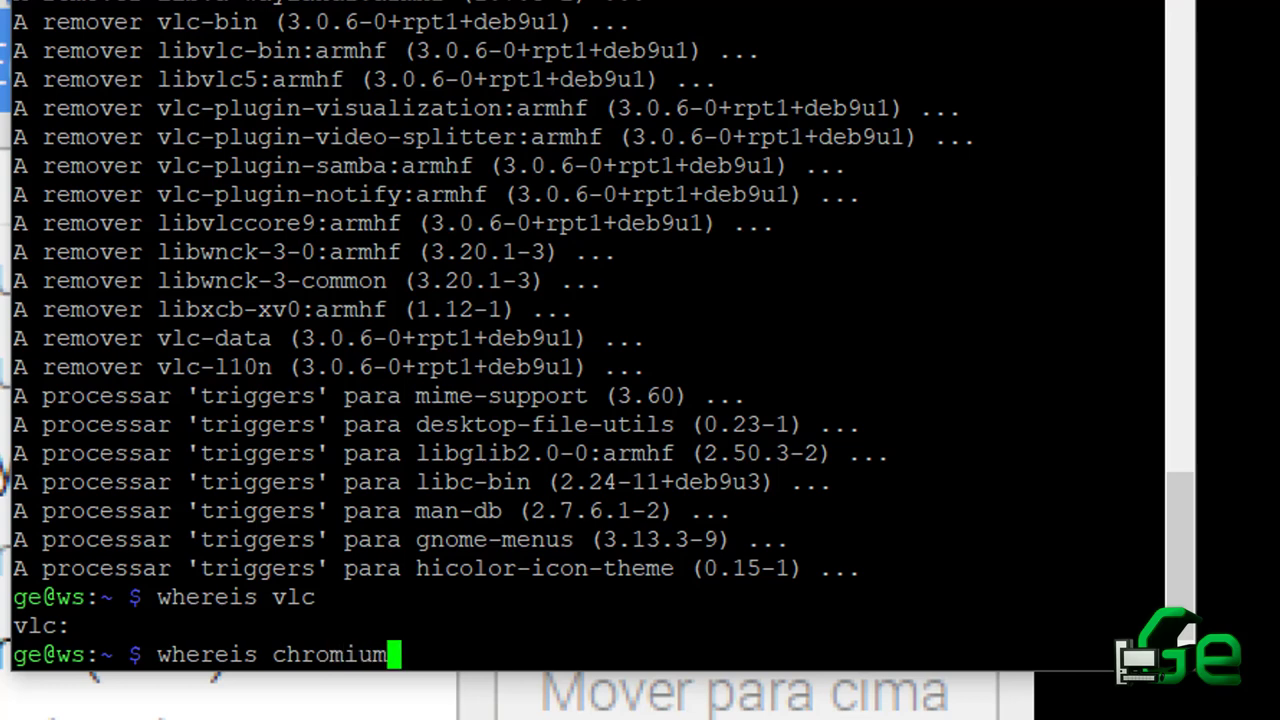
key(Return)
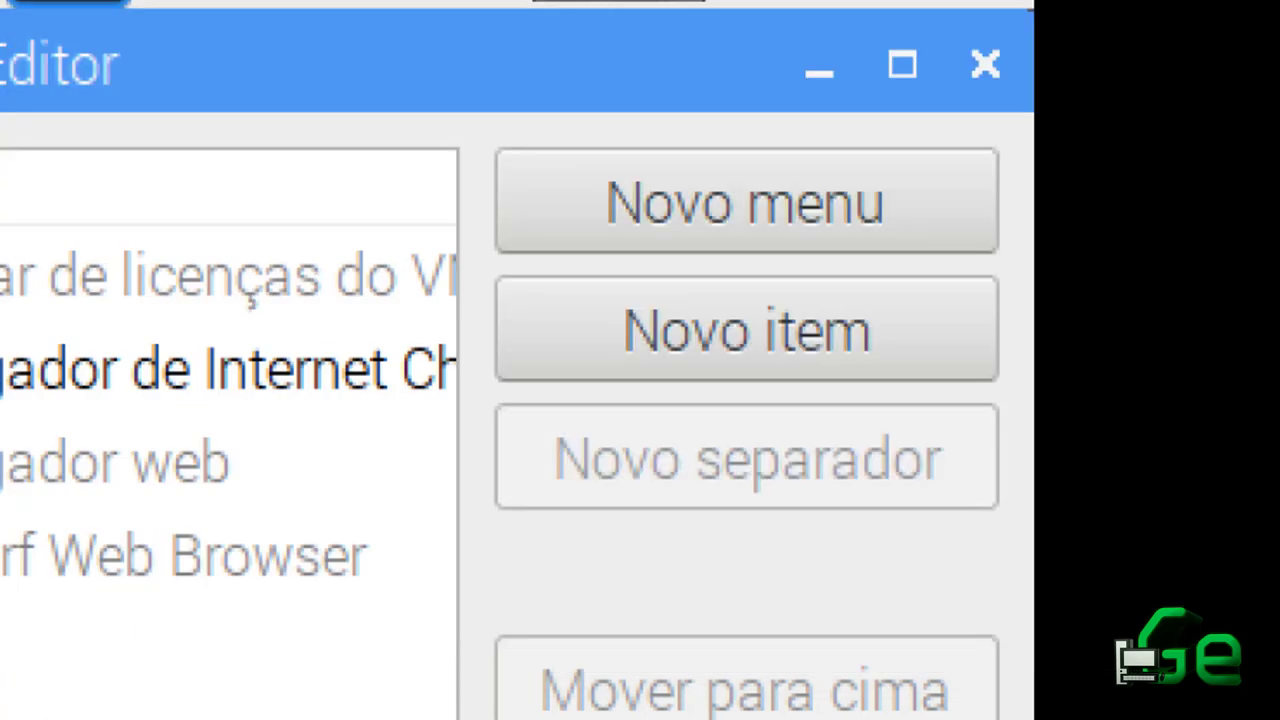
scroll(228, 400, right, 3)
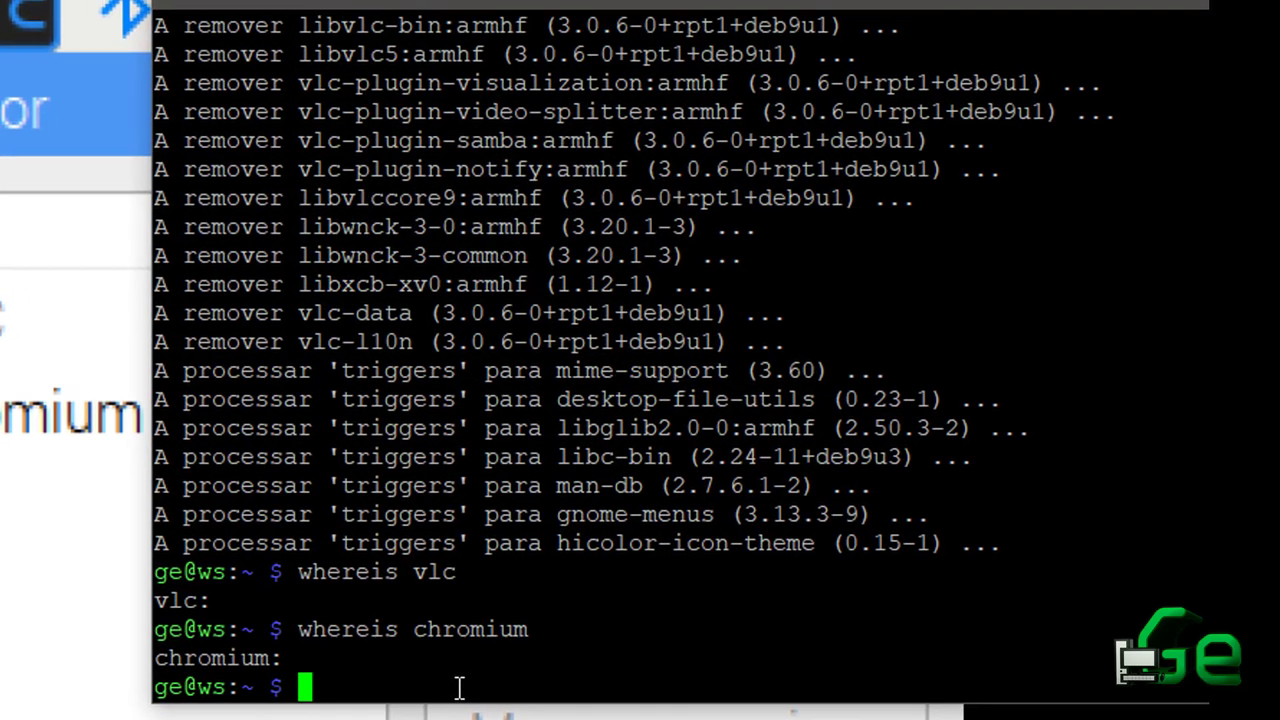
Recall the last lookup, capitalize the program name and run whereis Chromium.
key(Up)
key(Left)
key(Left)
key(Left)
key(Left)
key(Left)
key(Left)
key(Left)
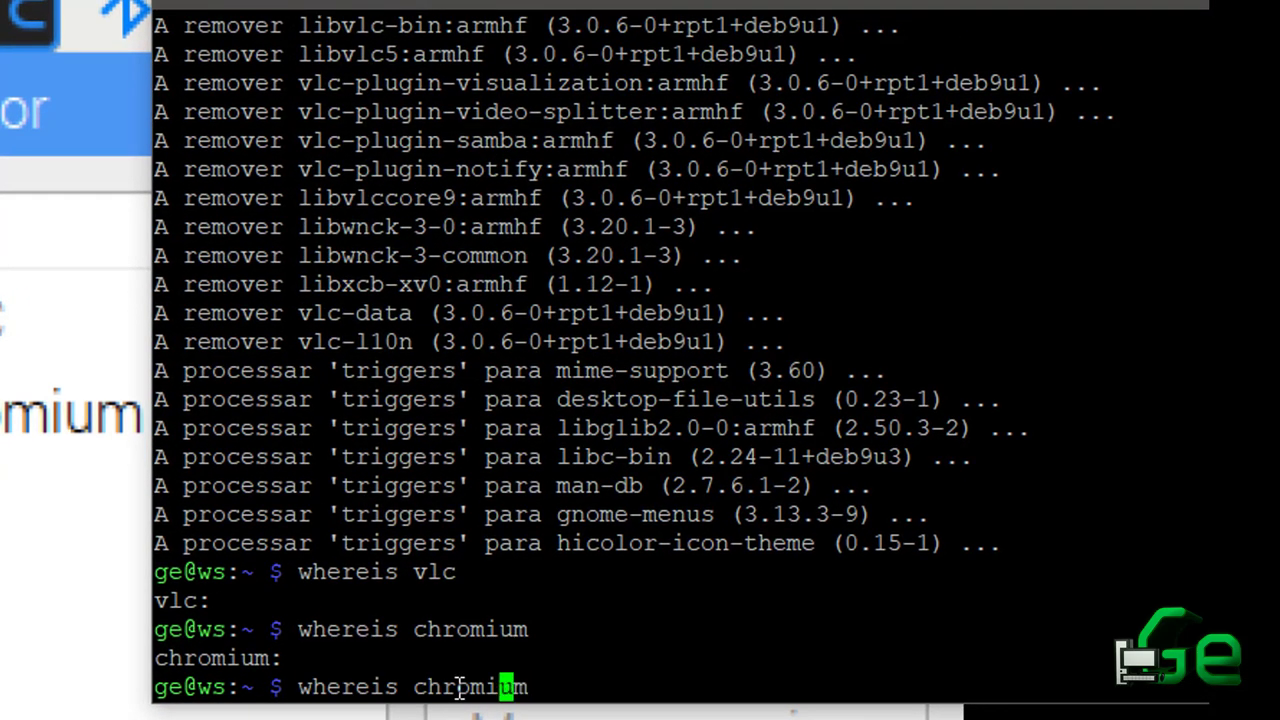
key(BackSpace)
text(C)
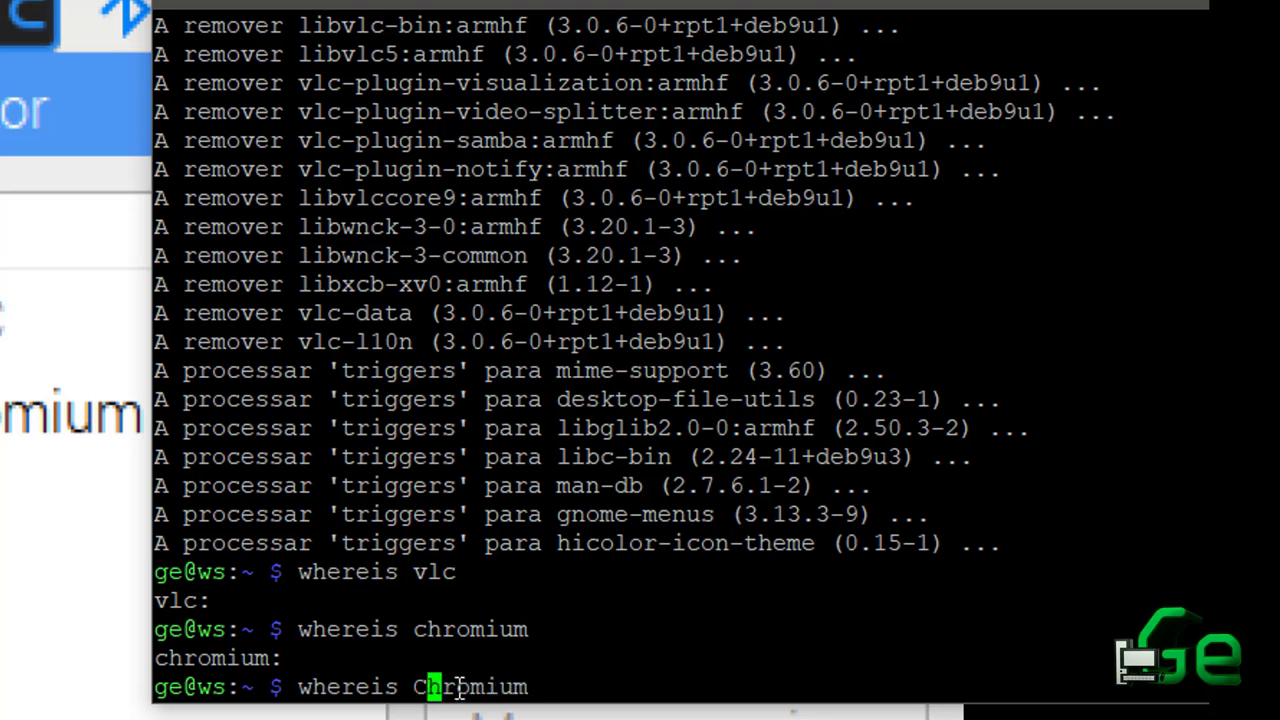
key(Return)
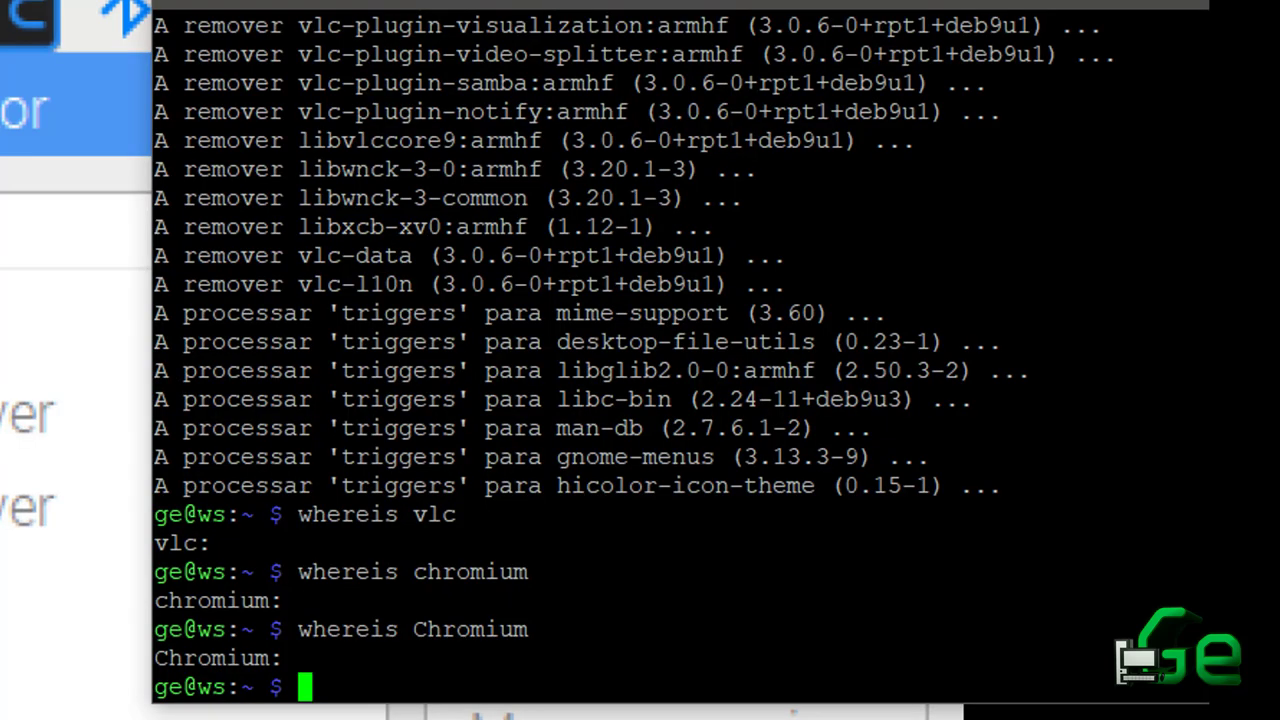
Run whereis vnc to look up the VNC locations as a comparison with an installed program.
text(whereis vnc)
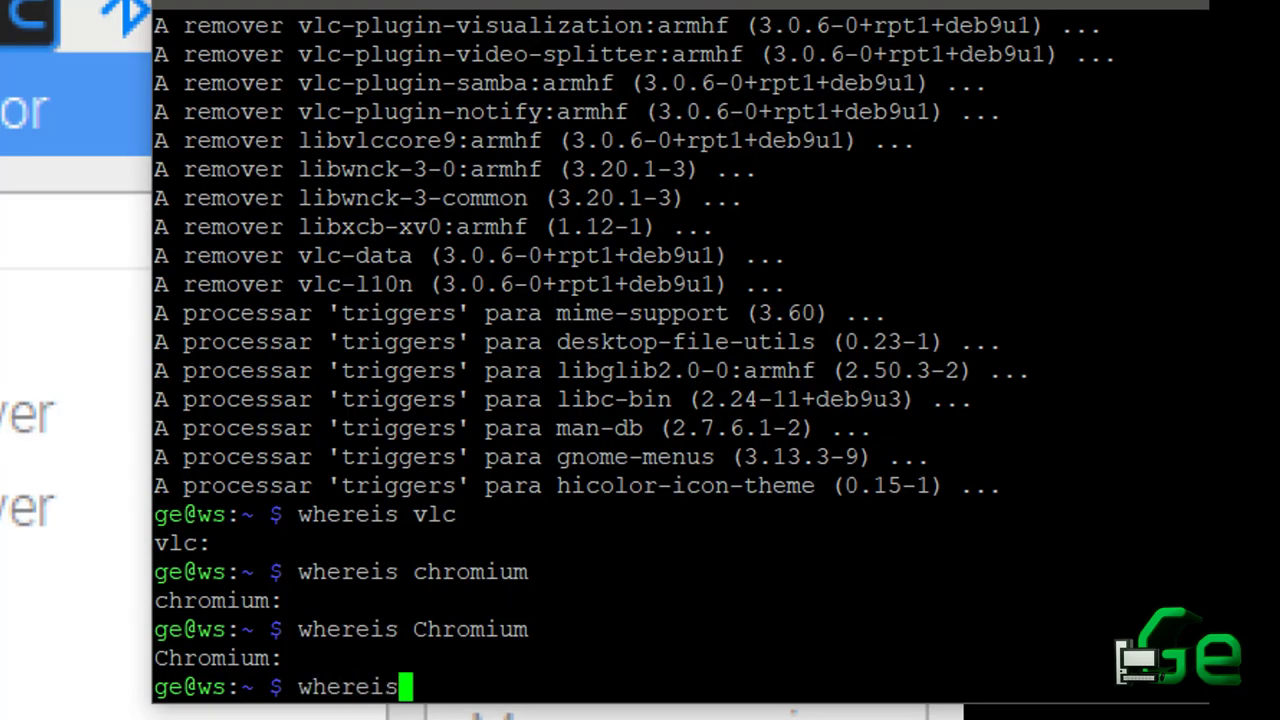
key(Return)
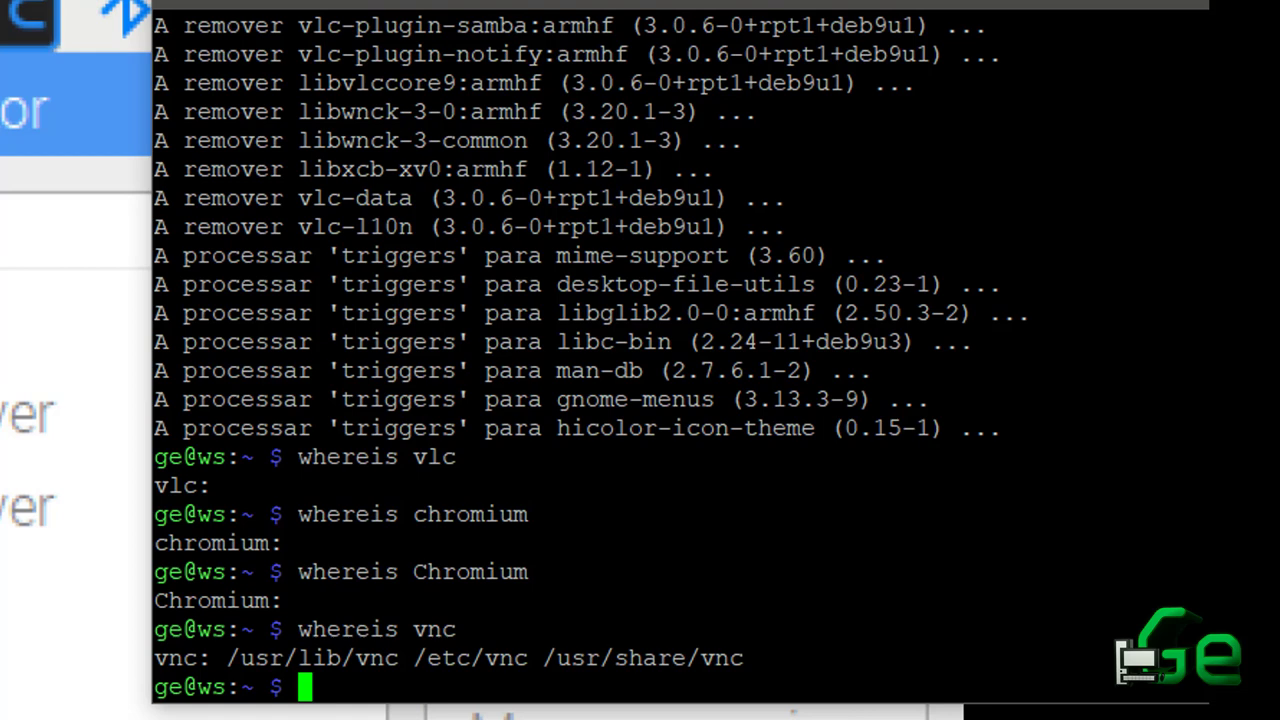
Run where vlc, correct the command to whereis vlc and look up the VLC location again.
text(where vlc)
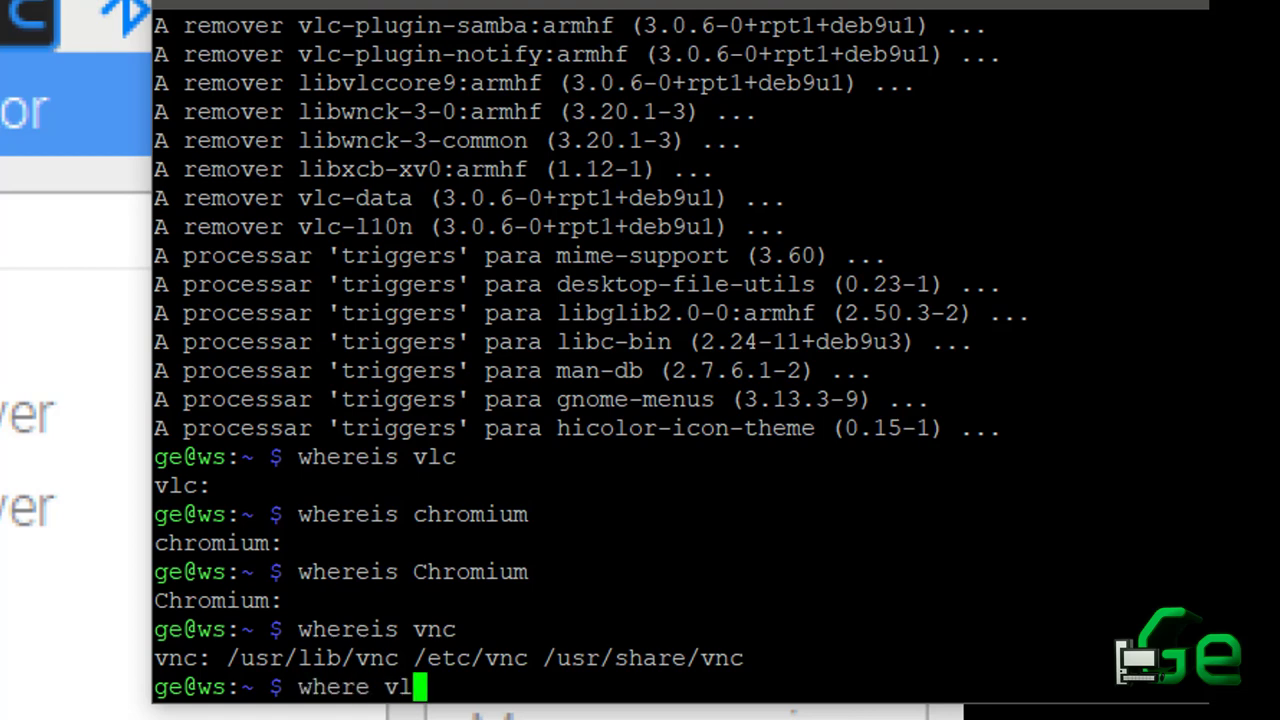
key(Return)
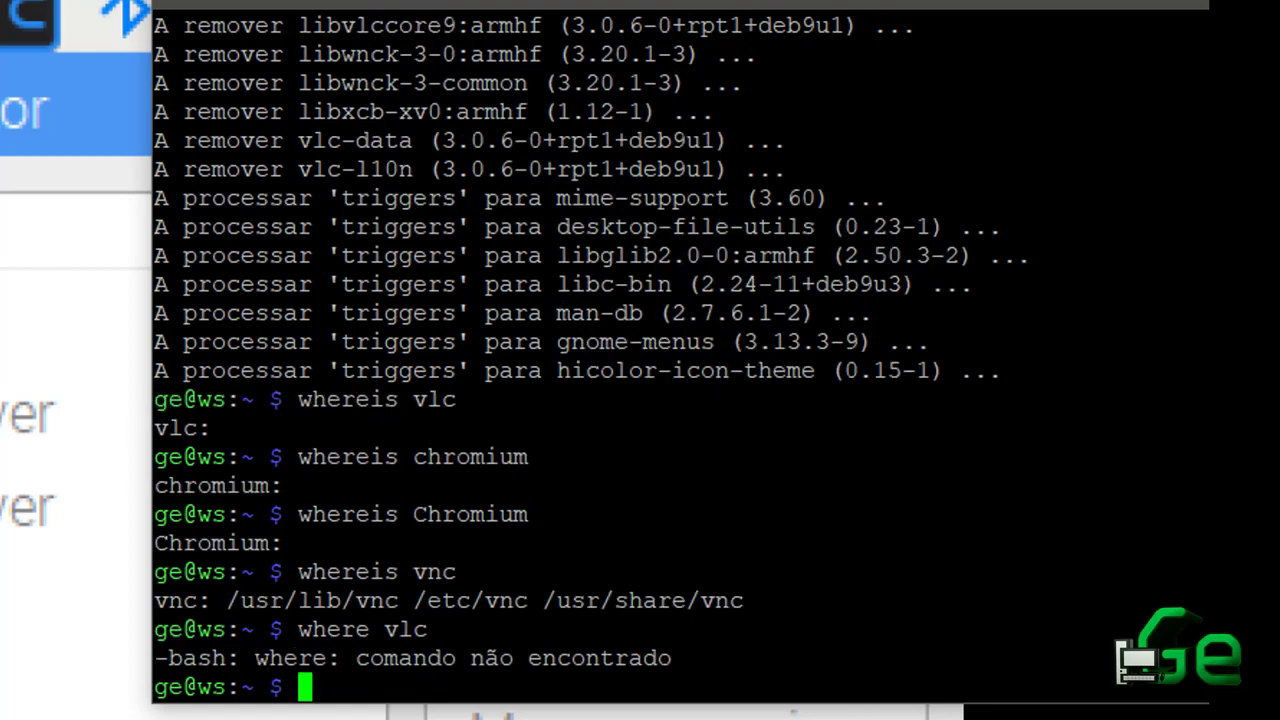
key(Up)
key(Left)
key(Left)
key(Left)
key(Left)
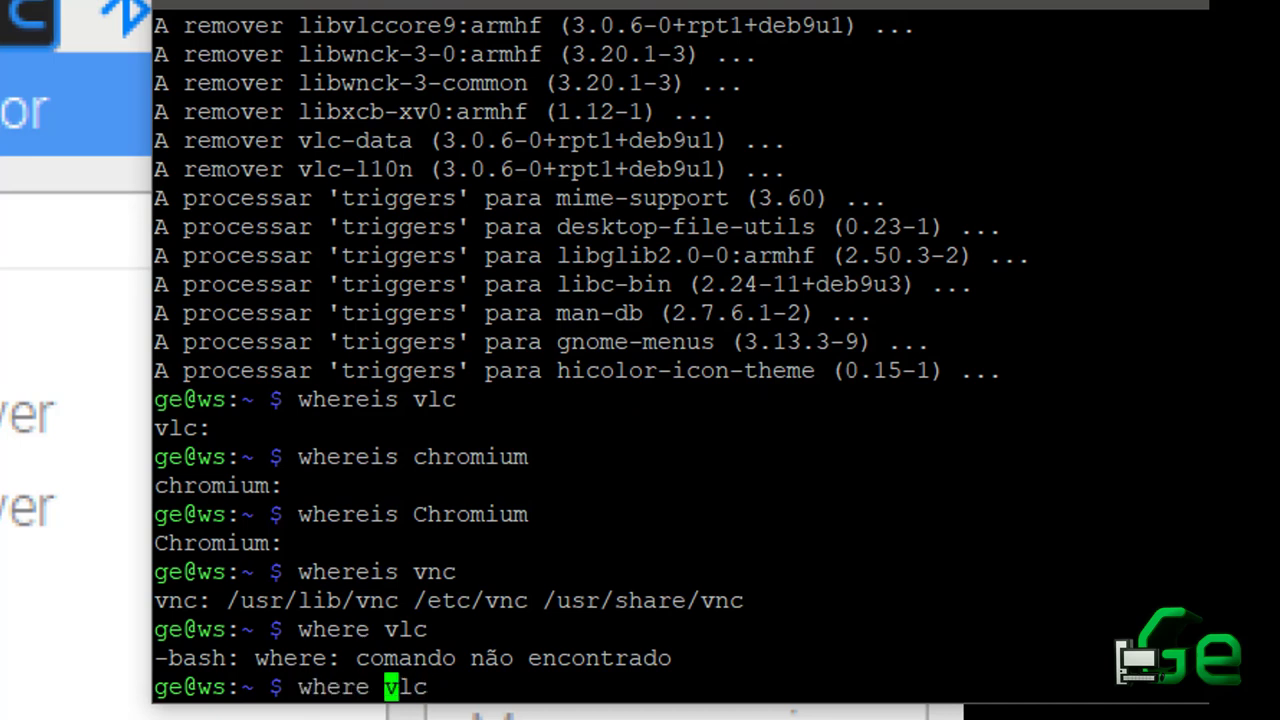
text(is)
key(Return)
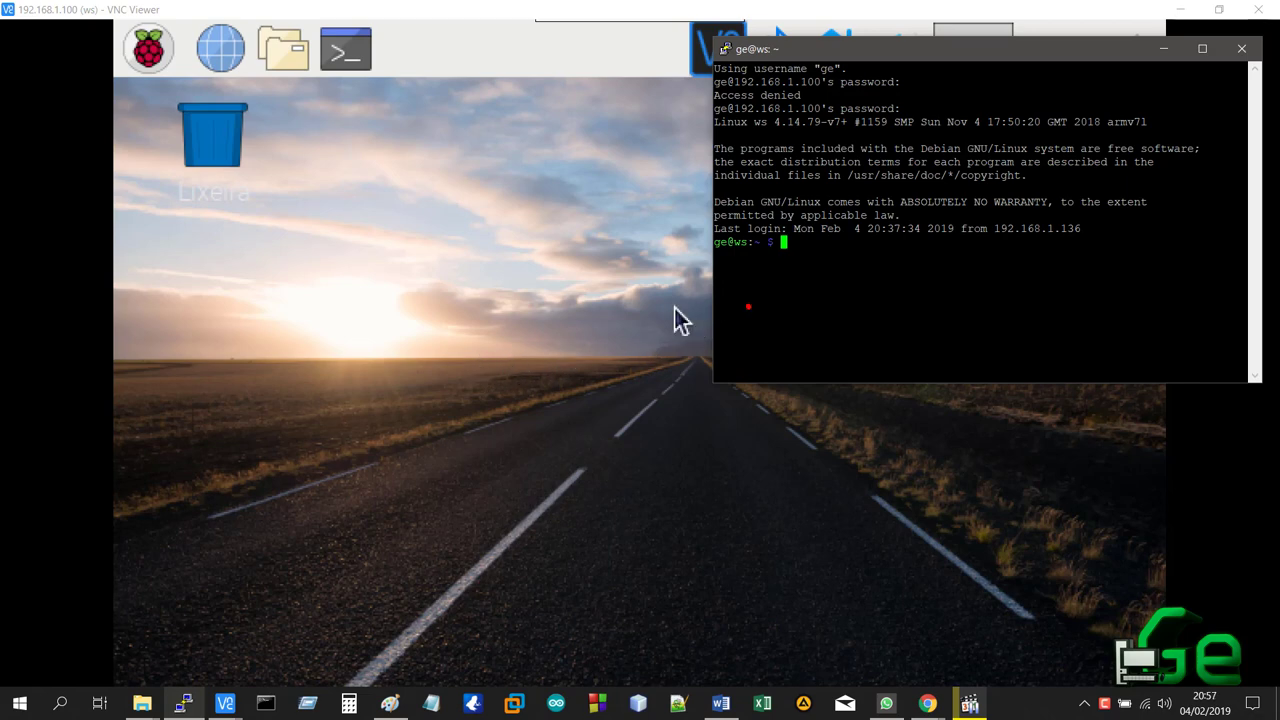
Examine the Internet, Desenvolvimento and Acessórios application categories on the Raspberry Pi desktop in VNC Viewer for remaining programs.
click(148, 48)
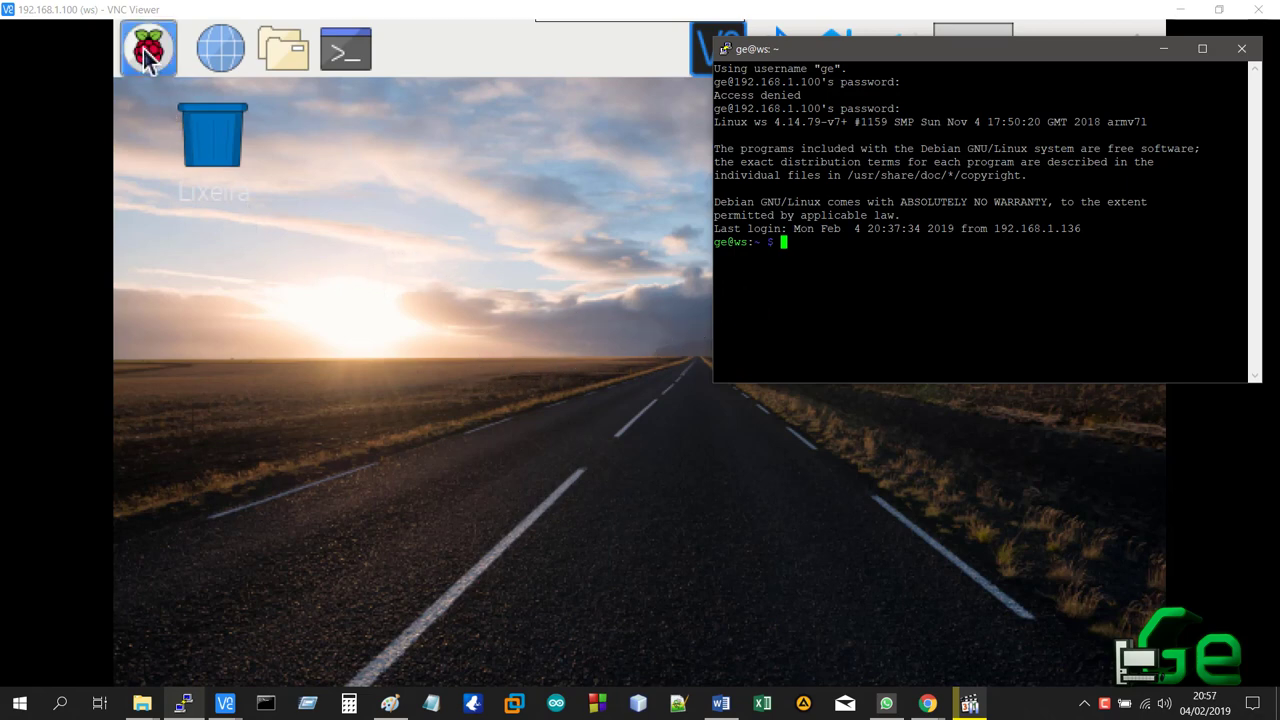
mouse_move(251, 168)
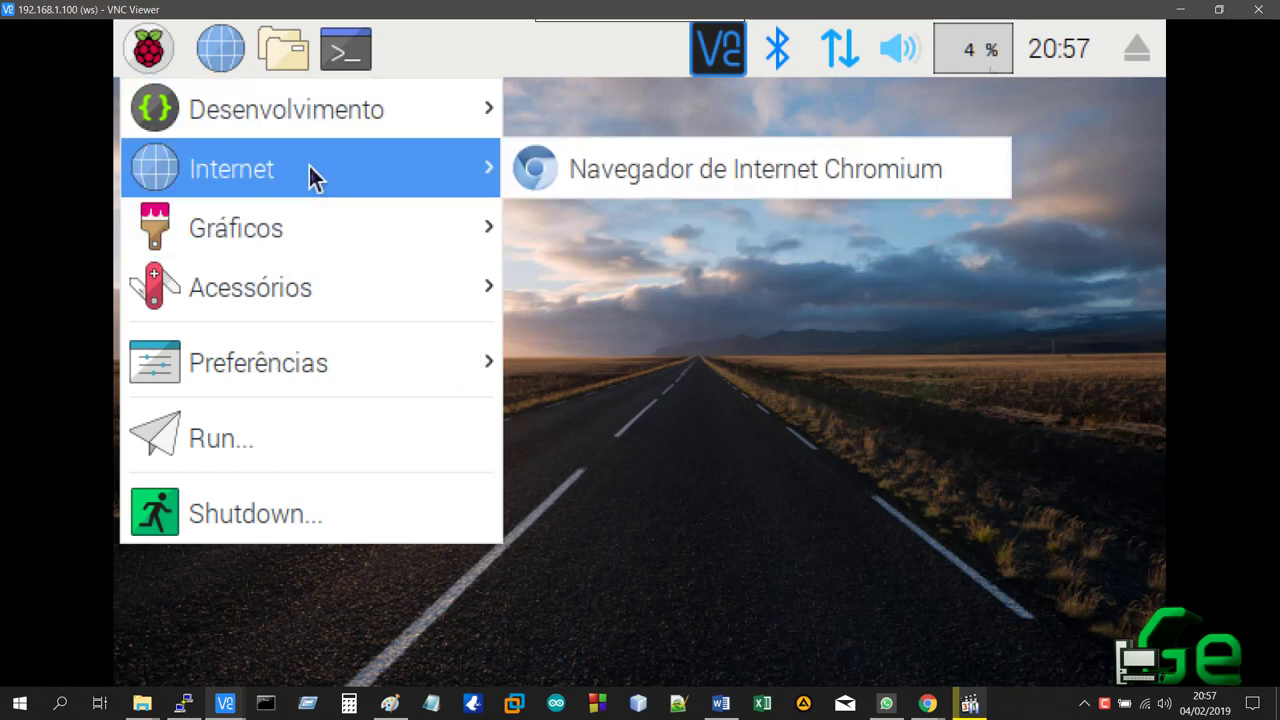
mouse_move(314, 110)
mouse_move(323, 290)
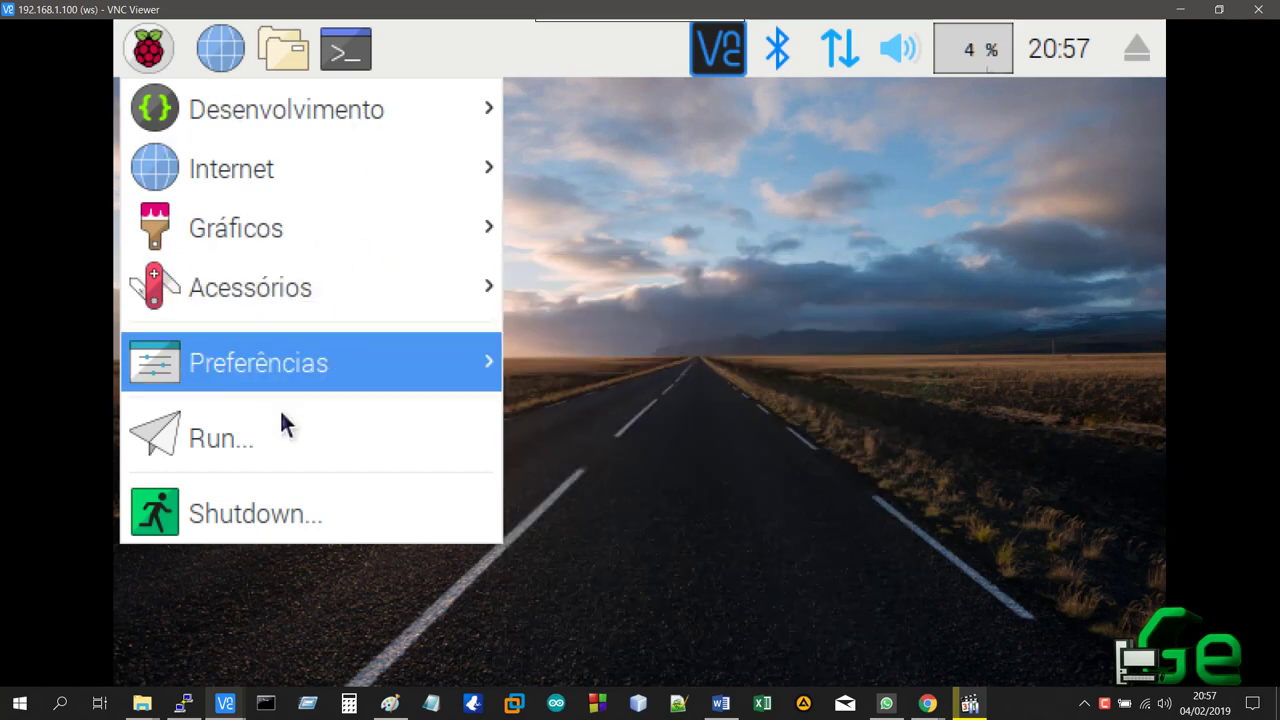
Open the Main Menu Editor from Preferências and inspect the items in the Multimídia category.
mouse_move(400, 366)
click(608, 482)
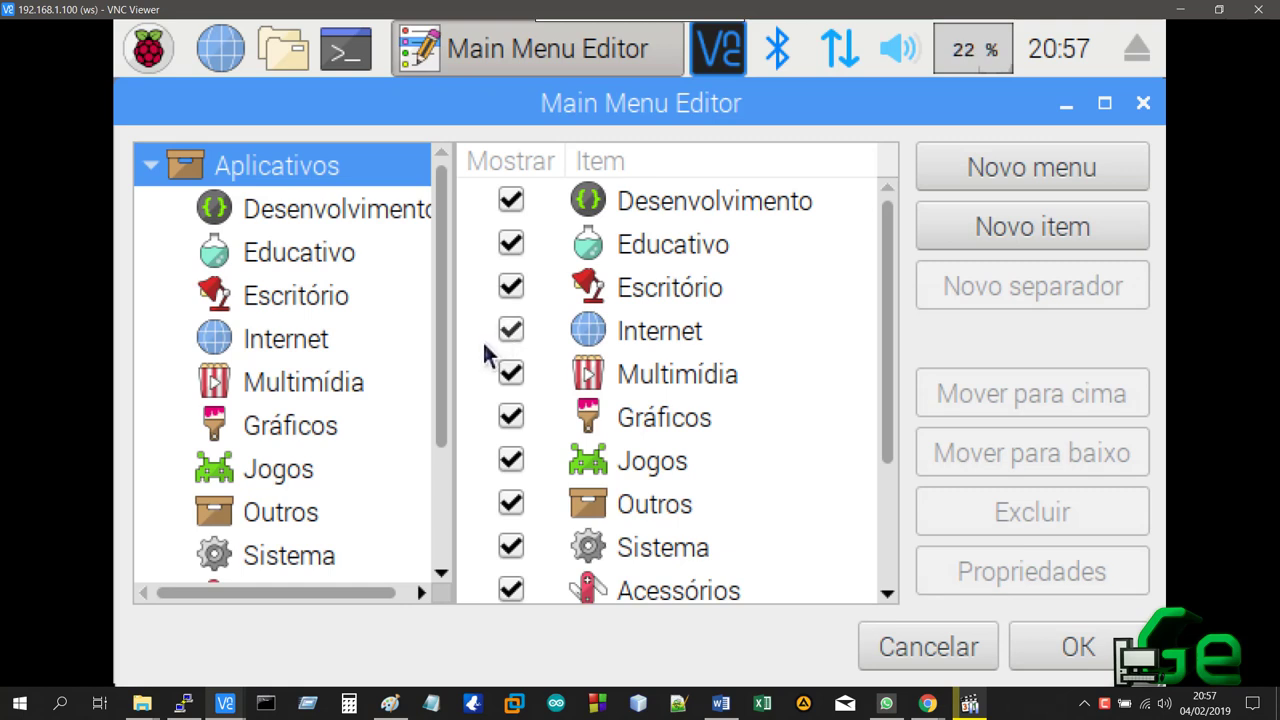
click(299, 380)
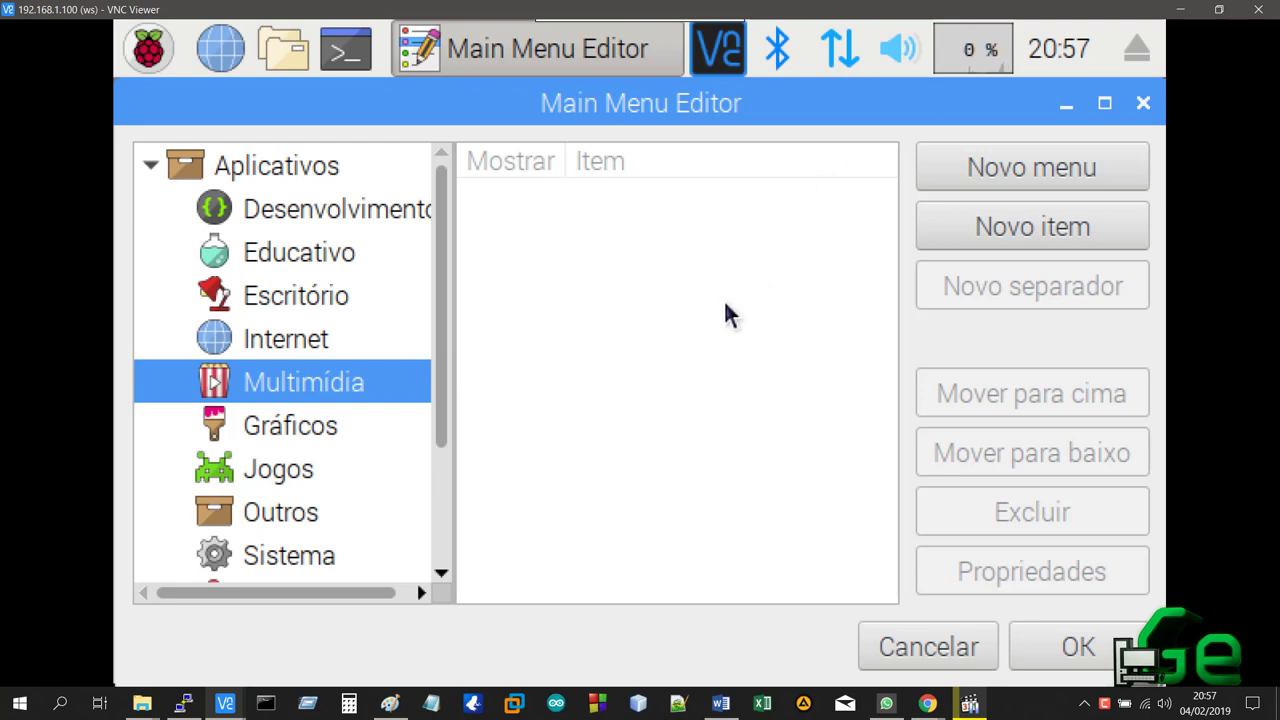
drag(443, 314, 440, 200)
Switch to the PuTTY session and recall the earlier sudo apt-get purge dillo command.
click(196, 698)
text(whereis vlc)
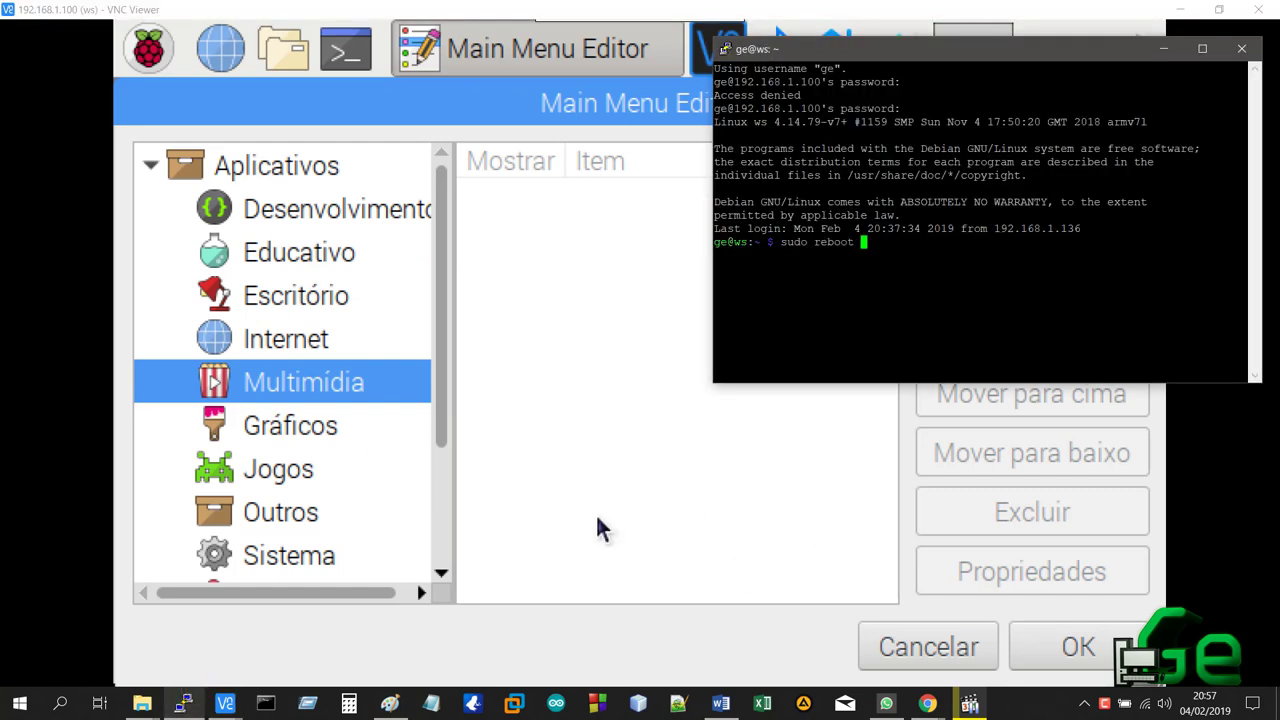
key(Up)
key(Up)
key(Up)
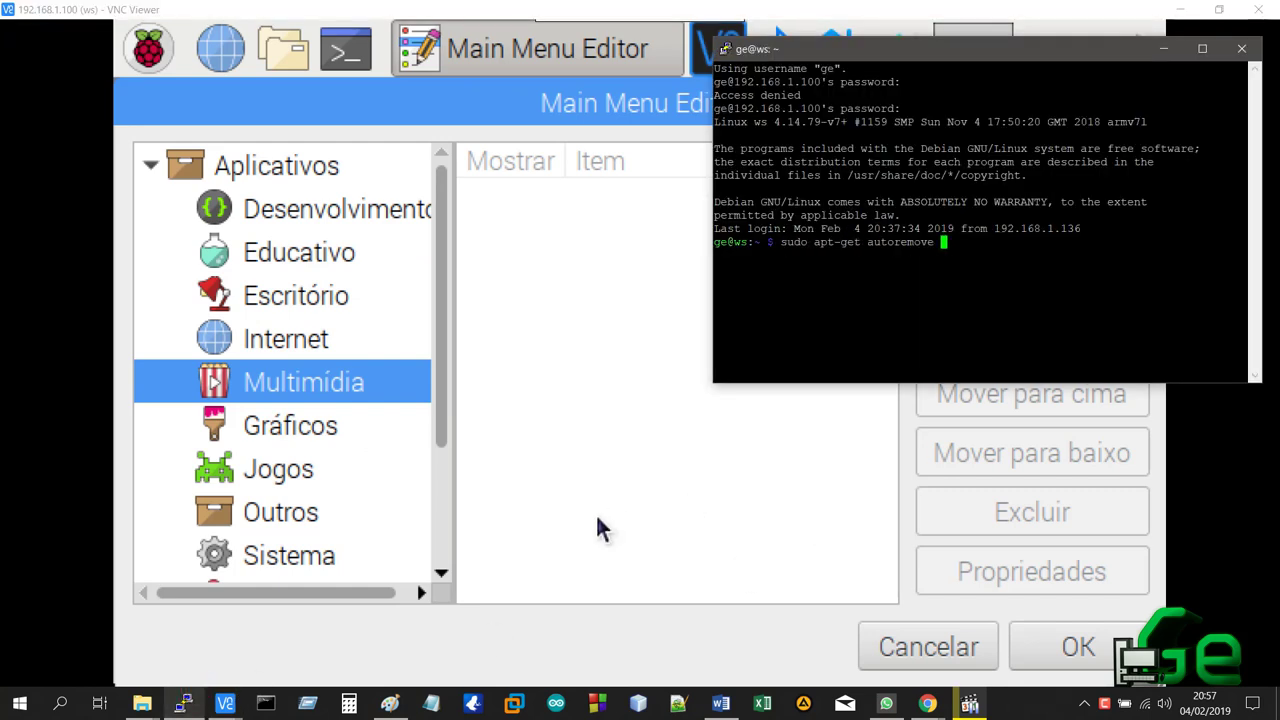
key(Up)
key(Up)
key(Down)
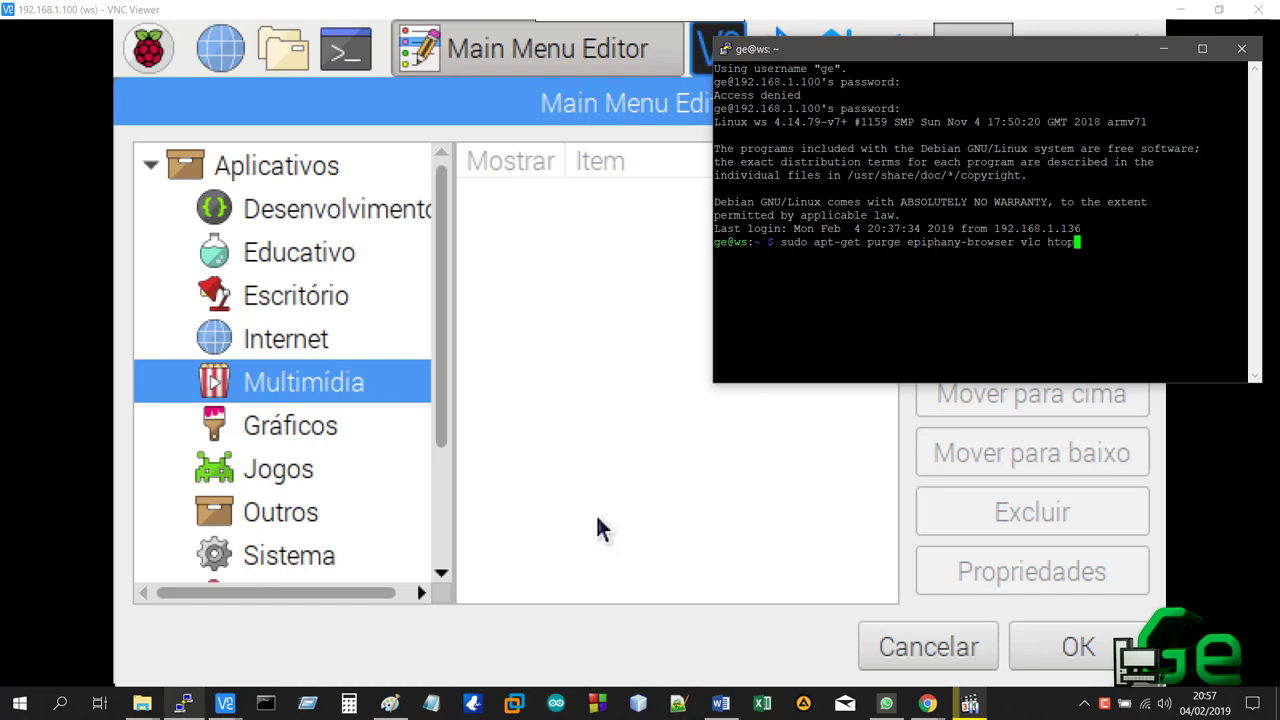
key(Up)
Replace purge with remove in the recalled command so it reads sudo apt-get remove dillo.
key(Left)
key(Left)
key(Left)
key(Left)
key(Left)
key(BackSpace)
key(BackSpace)
key(BackSpace)
key(BackSpace)
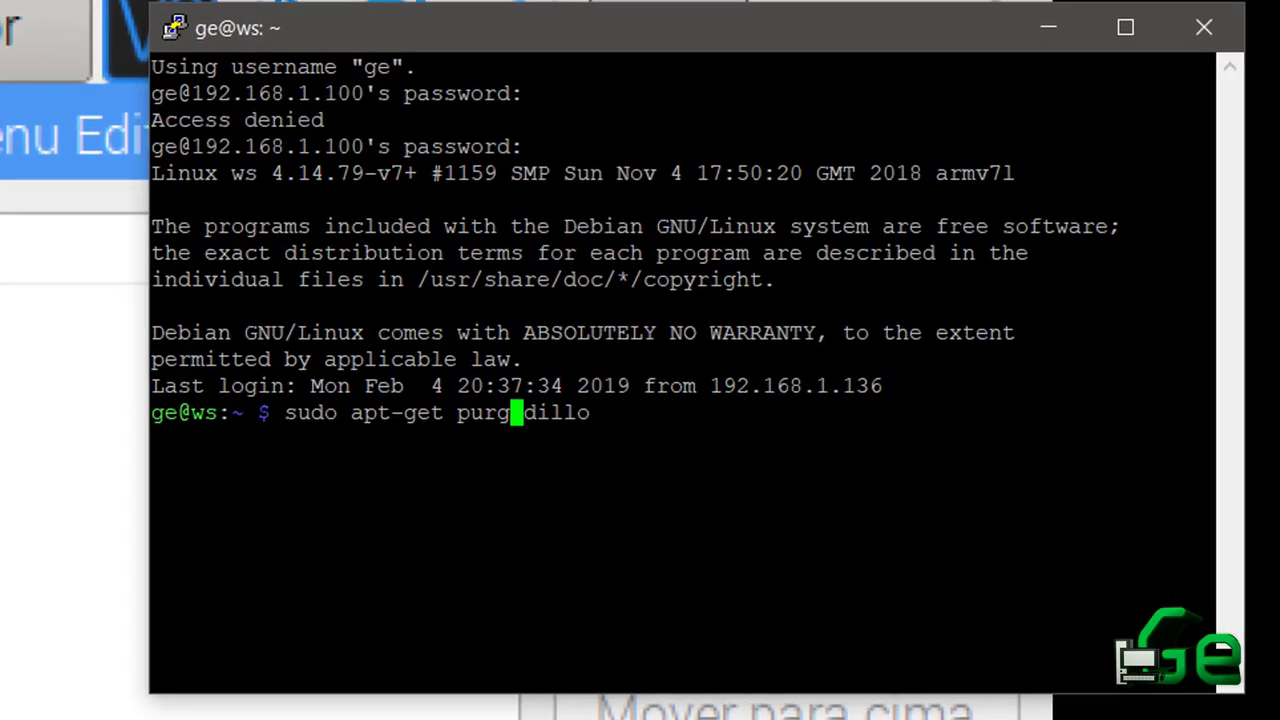
key(BackSpace)
text(remove)
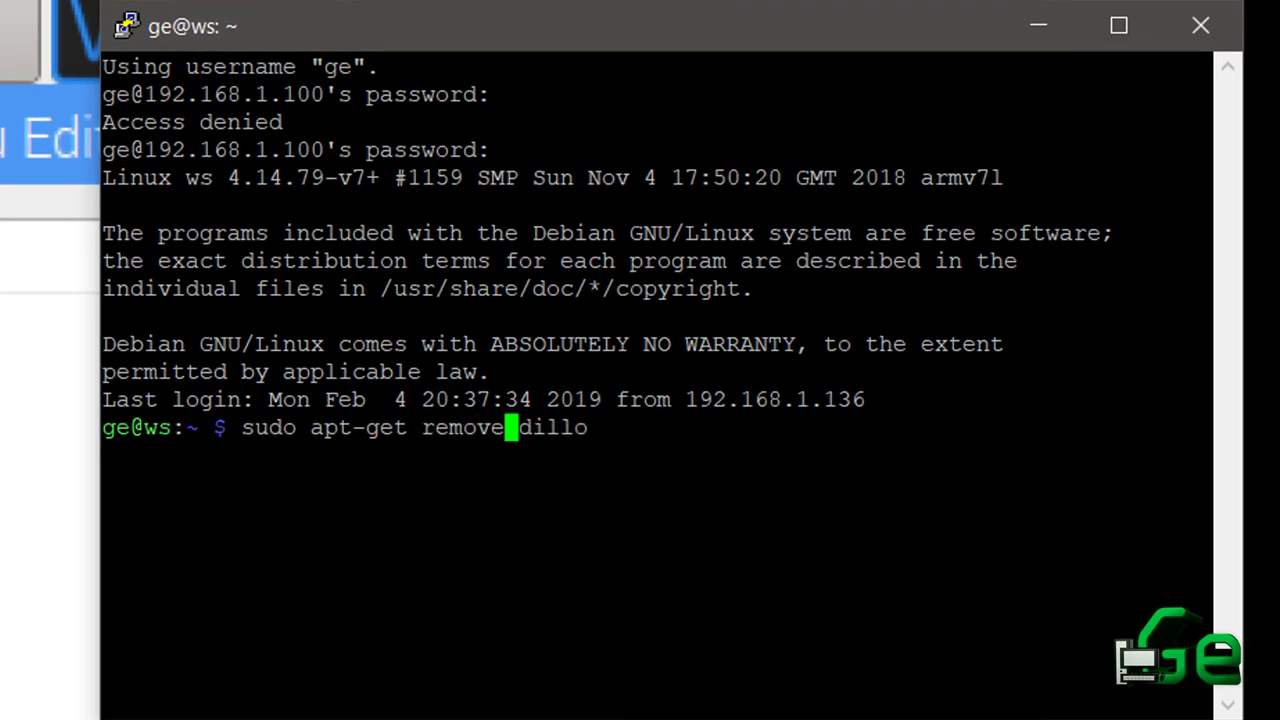
key(Right)
key(Right)
key(Right)
key(Right)
key(Right)
key(Right)
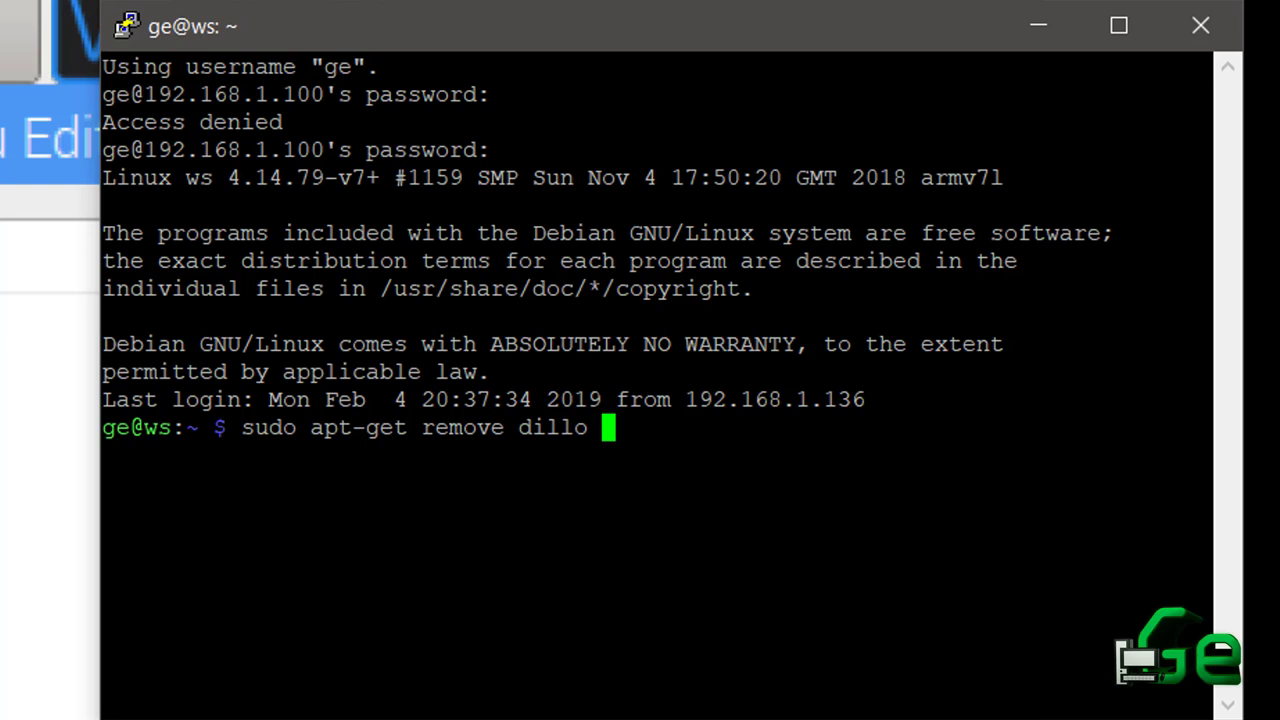
Try to chain a second sudo apt-get command after the dillo removal with &&.
text(&&)
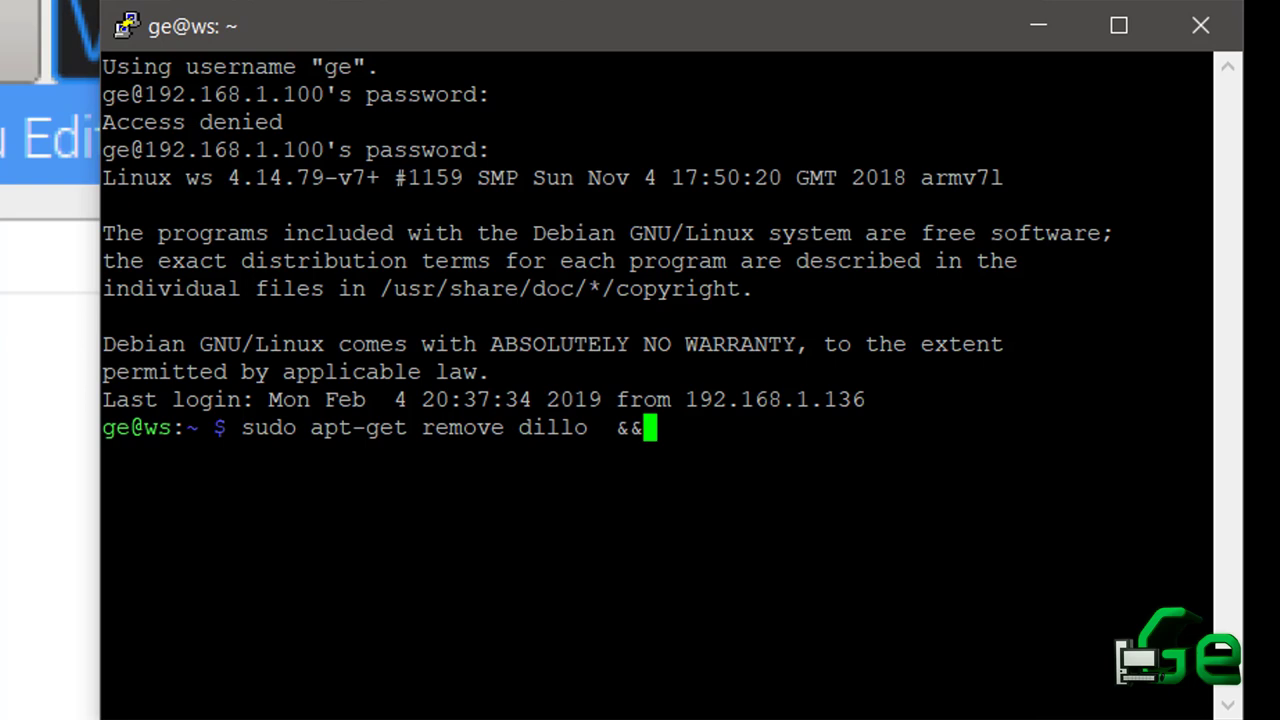
text( sudo apt)
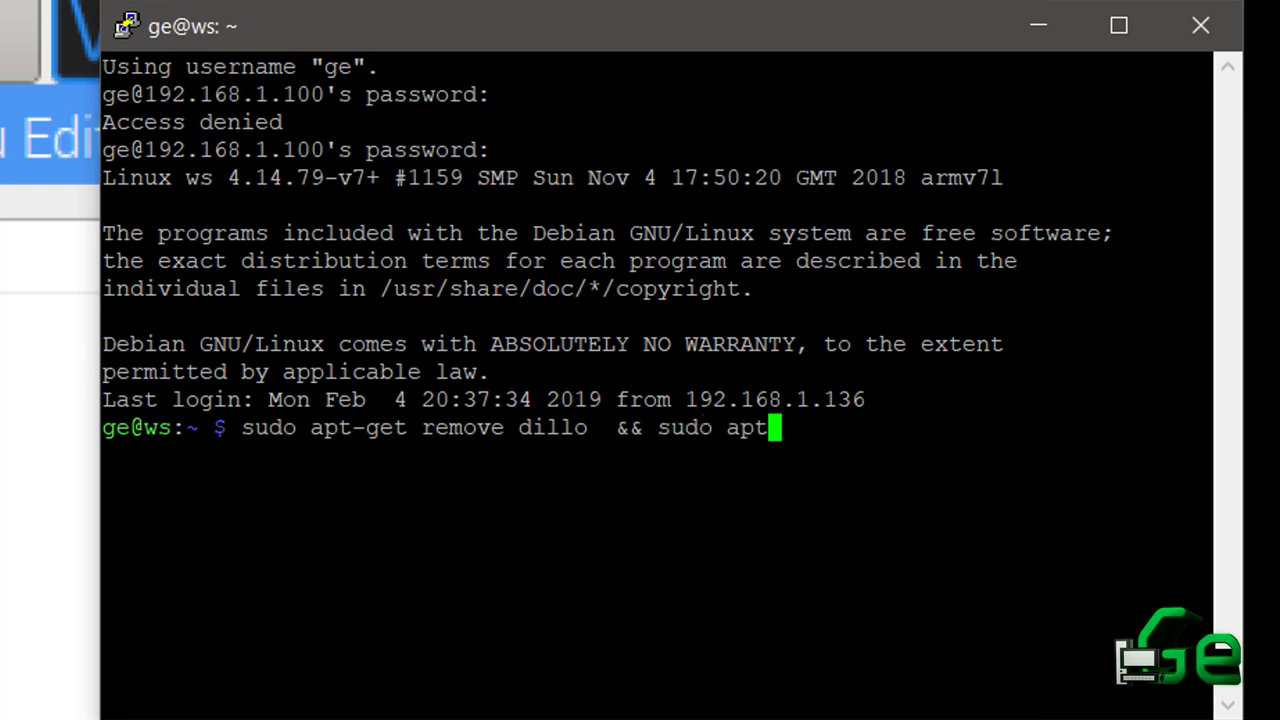
text(-gt)
Clear the whole unexecuted command from the prompt.
key(BackSpace)
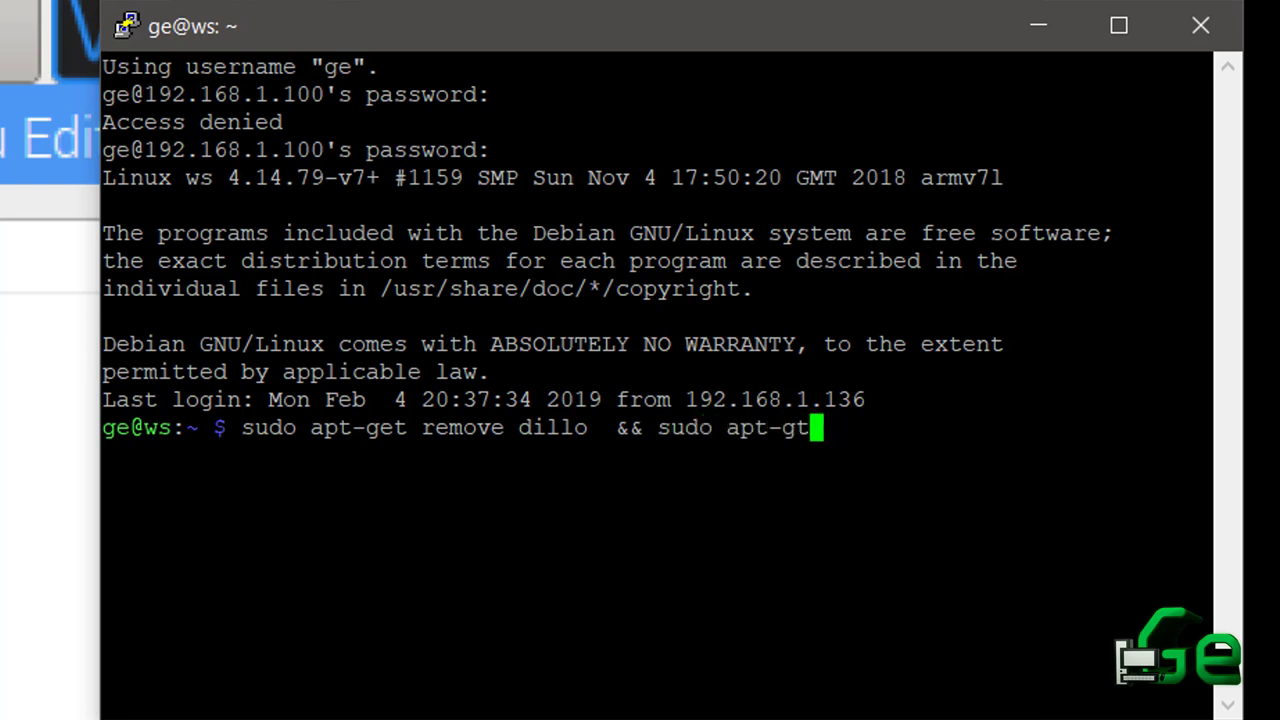
key(BackSpace)
key(BackSpace)
key(BackSpace)
key(BackSpace)
key(BackSpace)
key(BackSpace)
key(BackSpace)
key(BackSpace)
key(BackSpace)
key(BackSpace)
key(BackSpace)
key(BackSpace)
key(BackSpace)
key(BackSpace)
key(BackSpace)
key(BackSpace)
key(BackSpace)
key(BackSpace)
key(BackSpace)
key(BackSpace)
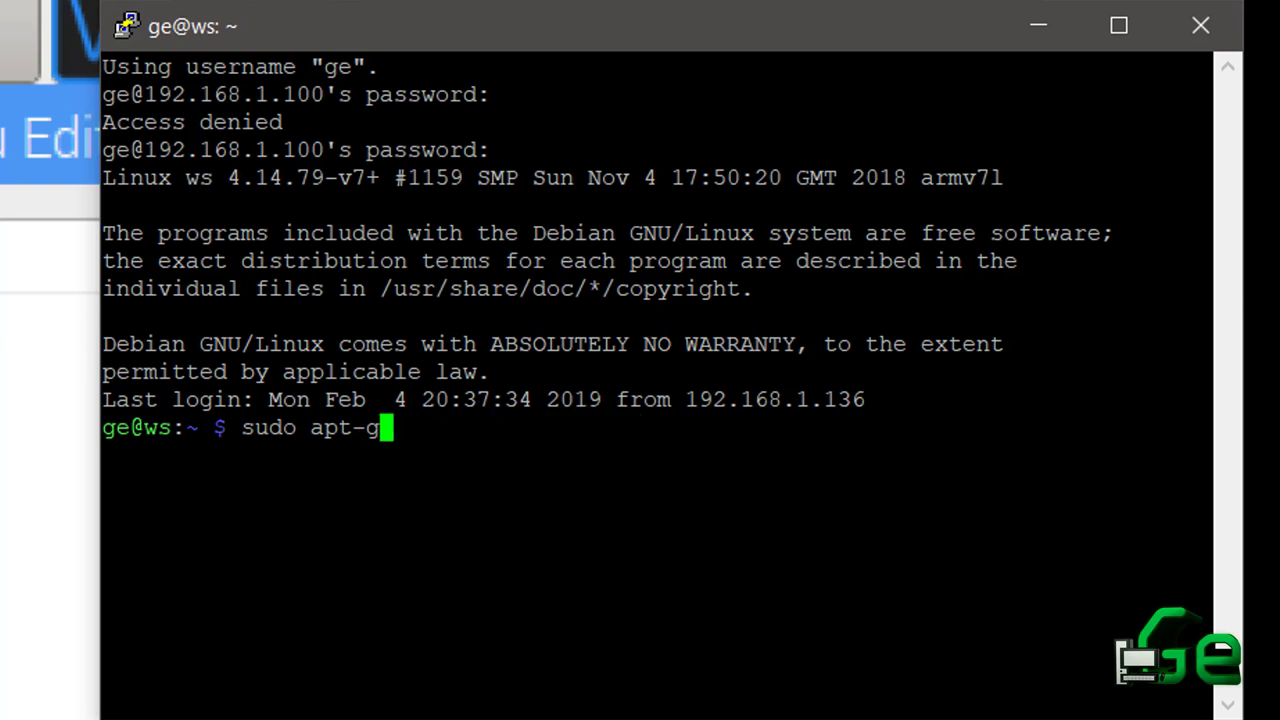
key(BackSpace)
key(BackSpace)
key(BackSpace)
key(BackSpace)
key(BackSpace)
key(BackSpace)
key(BackSpace)
key(BackSpace)
key(BackSpace)
key(BackSpace)
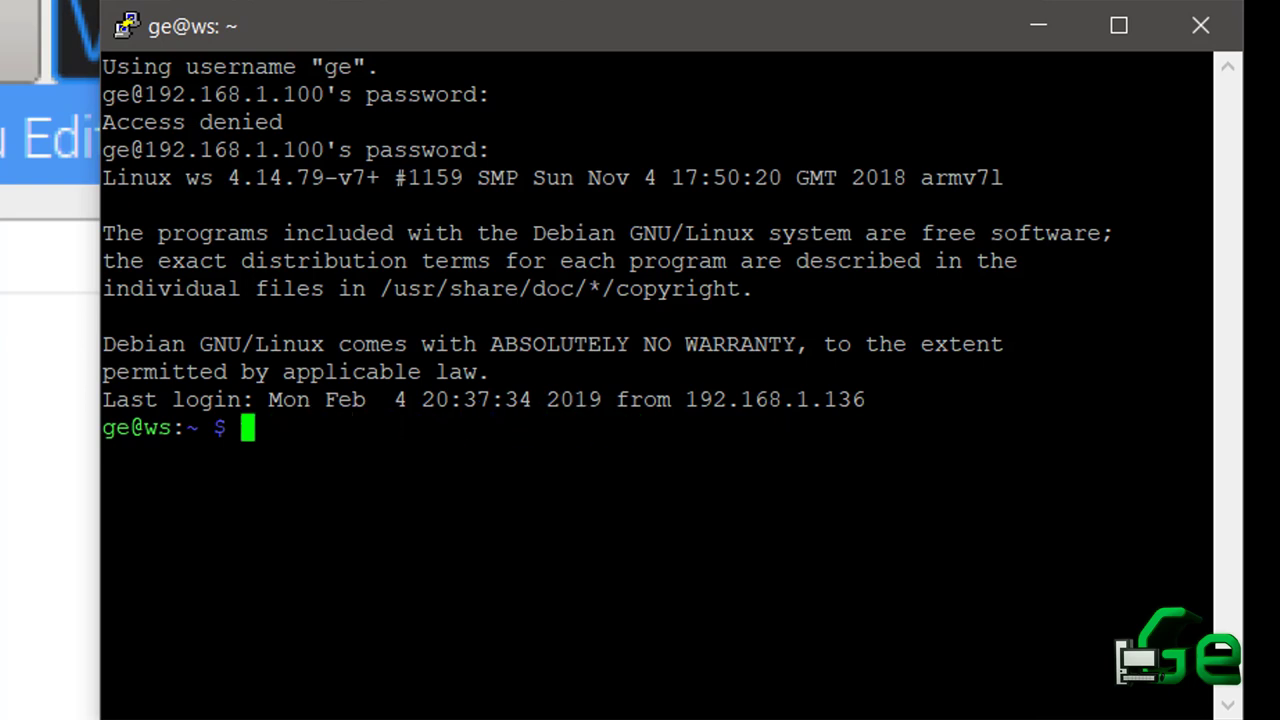